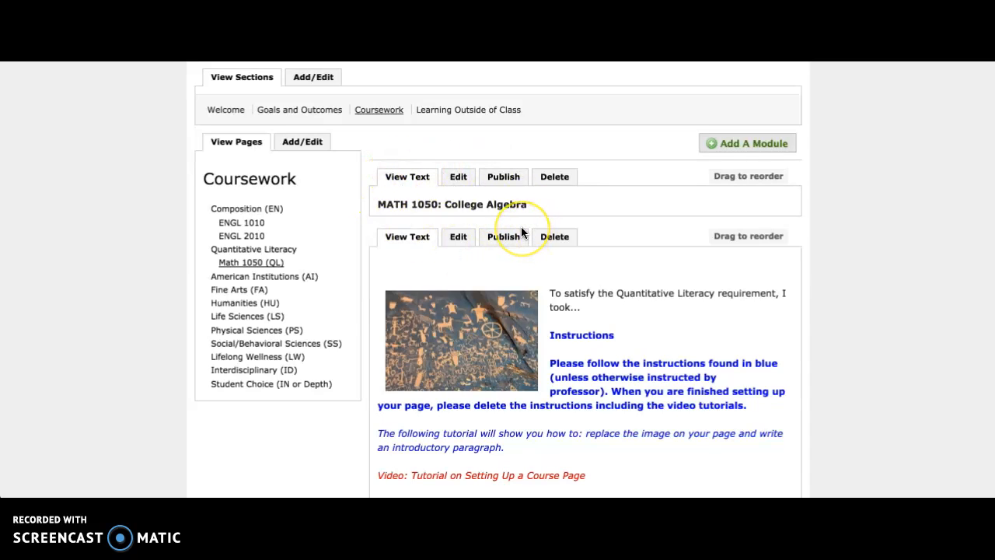
Look through the Math 1050 page's introduction, Signature Assignment and Reflection modules
{"action": "scroll", "coordinate": [706, 337], "scroll_direction": "down", "scroll_amount": 5}
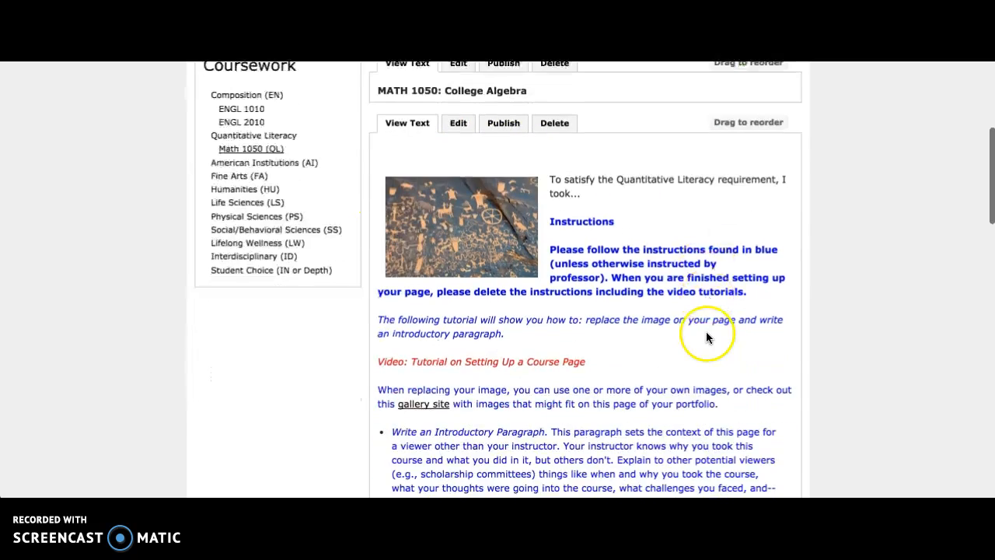
{"action": "scroll", "coordinate": [564, 341], "scroll_direction": "down", "scroll_amount": 10}
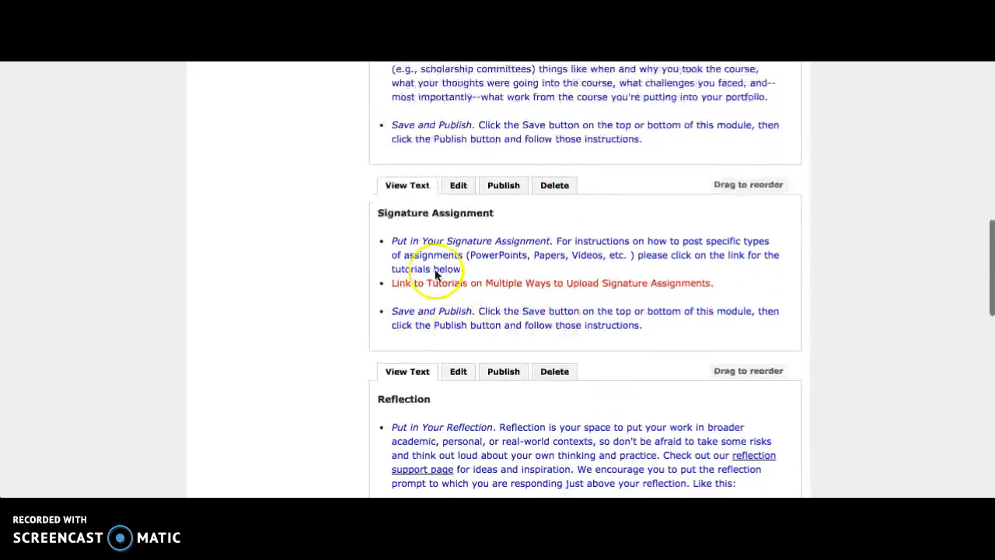
{"action": "scroll", "coordinate": [556, 459], "scroll_direction": "down", "scroll_amount": 6}
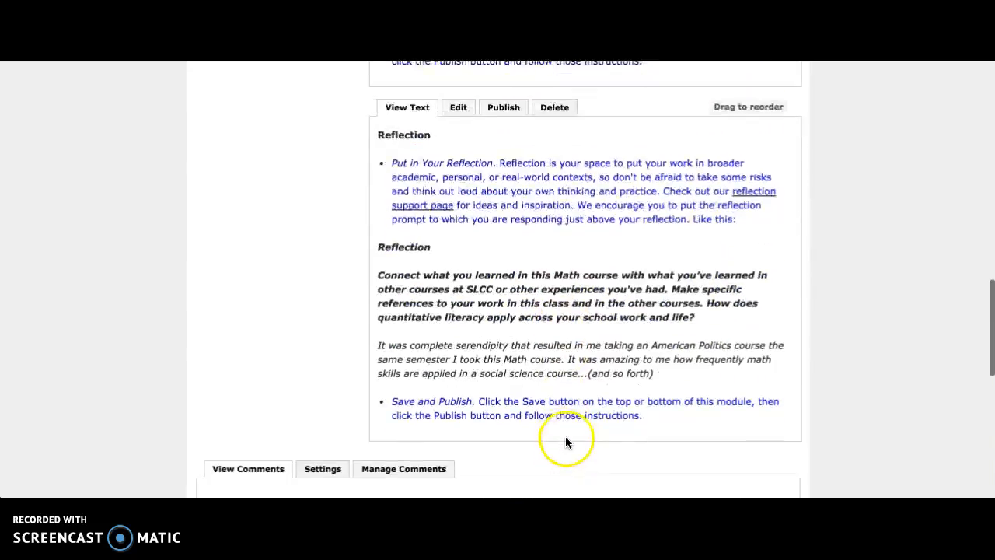
{"action": "scroll", "coordinate": [566, 425], "scroll_direction": "up", "scroll_amount": 20}
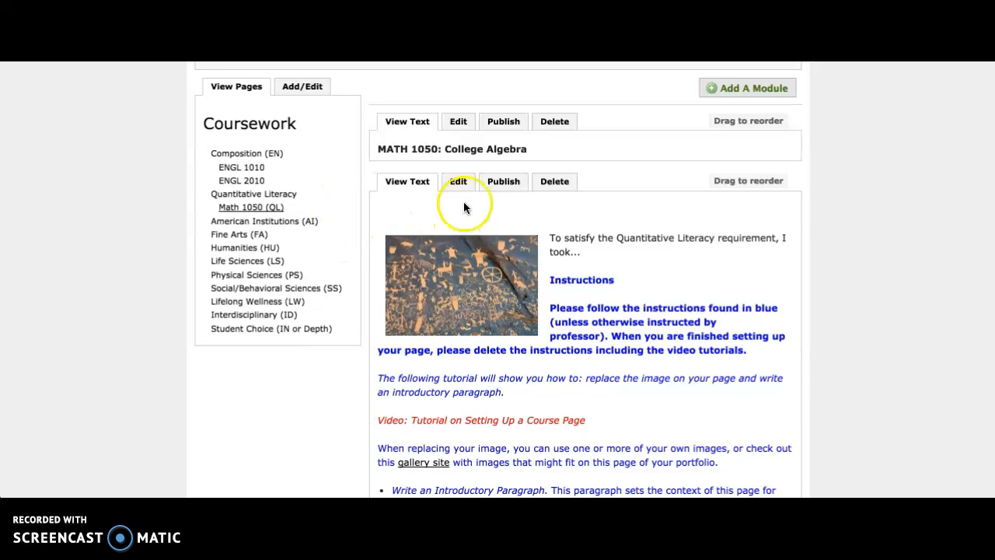
{"action": "scroll", "coordinate": [402, 159], "scroll_direction": "down", "scroll_amount": 1}
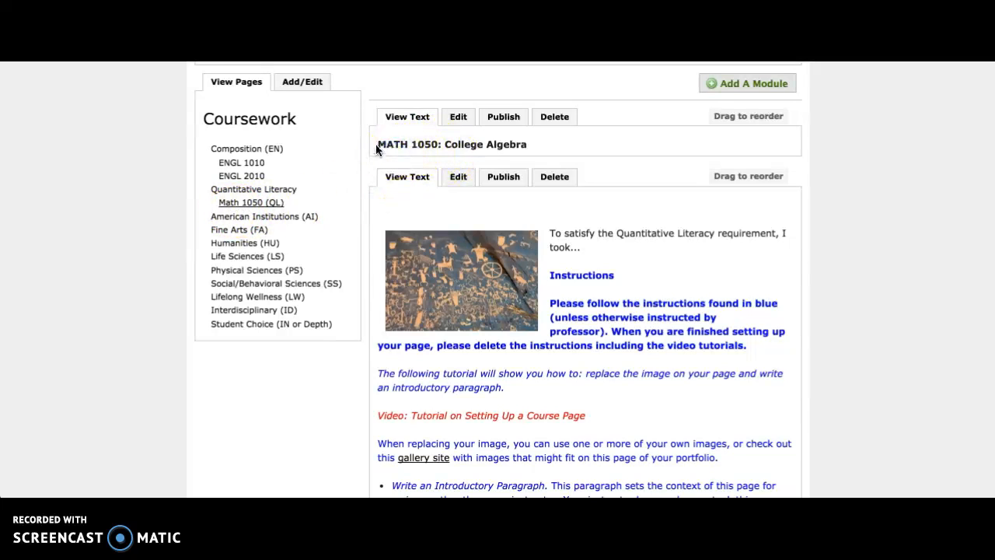
Examine the course number and course name in the page's heading module, "MATH 1050: College Algebra"
{"action": "left_click_drag", "start_coordinate": [413, 143], "coordinate": [558, 142]}
{"action": "left_click", "coordinate": [559, 142]}
{"action": "left_click_drag", "start_coordinate": [379, 144], "coordinate": [433, 141]}
{"action": "left_click_drag", "start_coordinate": [445, 143], "coordinate": [527, 142]}
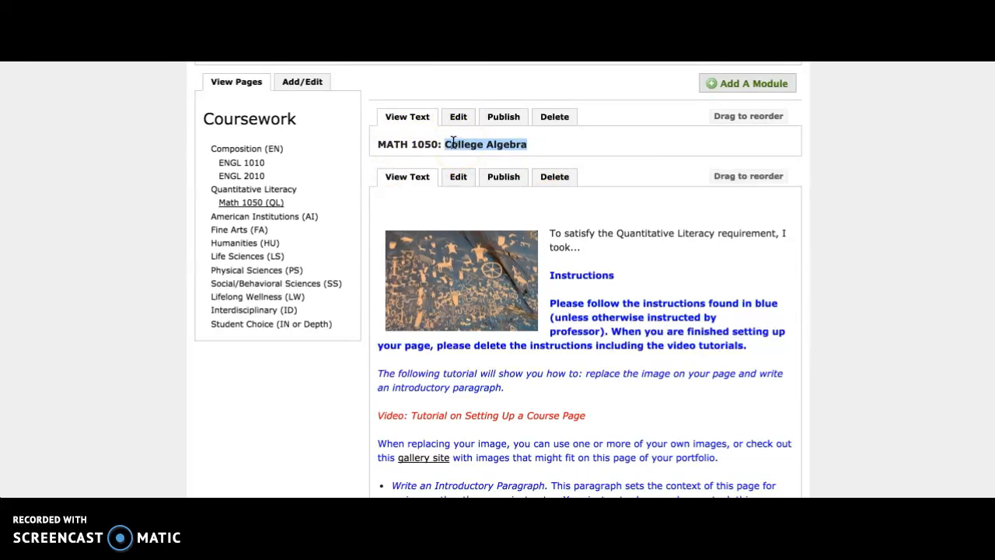
{"action": "left_click", "coordinate": [376, 147]}
{"action": "left_click_drag", "start_coordinate": [391, 142], "coordinate": [436, 139]}
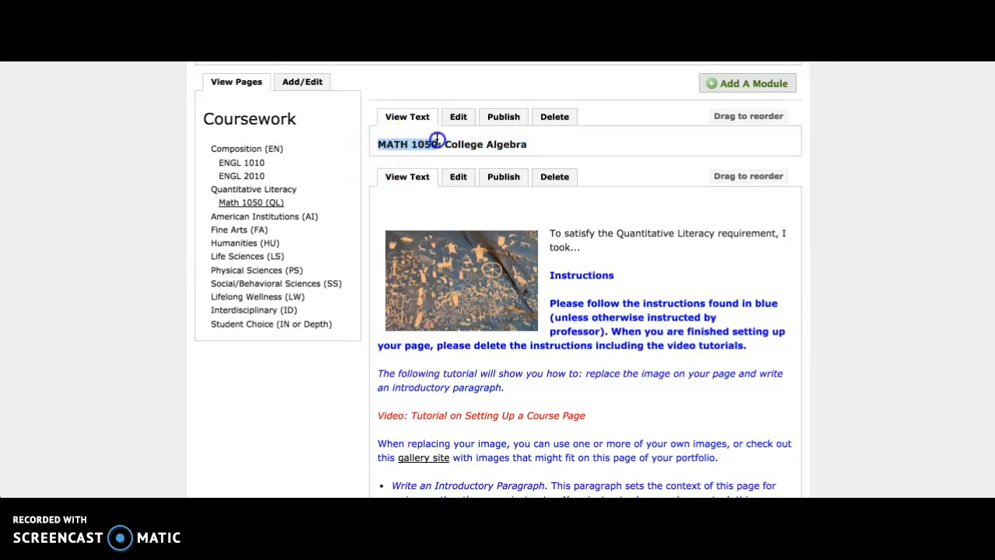
{"action": "left_click_drag", "start_coordinate": [379, 148], "coordinate": [521, 142]}
{"action": "left_click", "coordinate": [450, 144]}
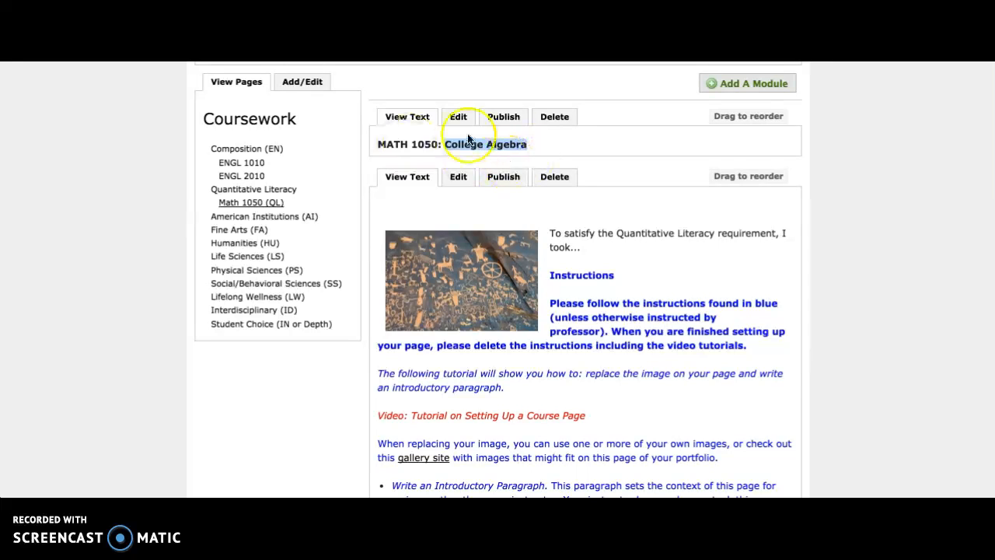
{"action": "left_click", "coordinate": [730, 263]}
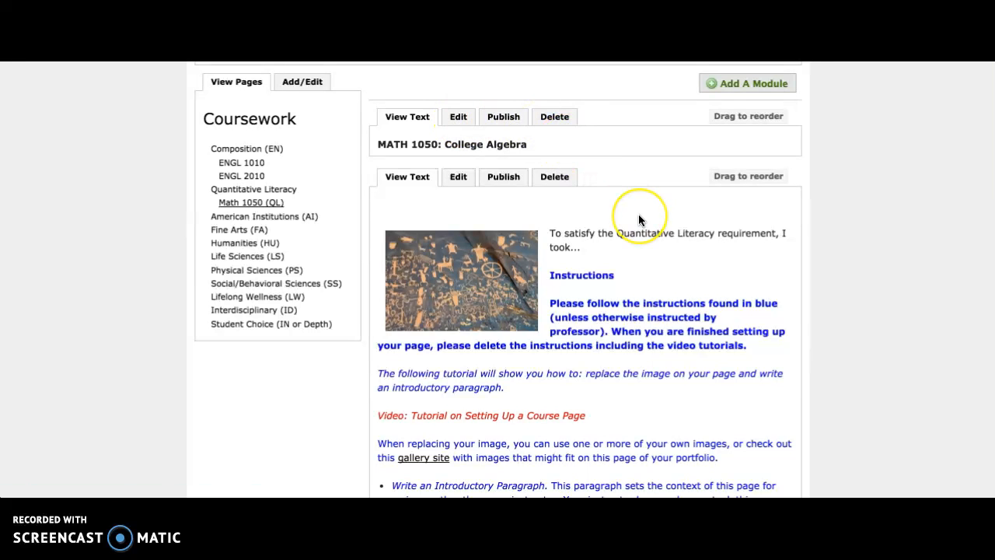
Open the introduction text module for editing and delete its petroglyph image
{"action": "scroll", "coordinate": [638, 217], "scroll_direction": "down", "scroll_amount": 2}
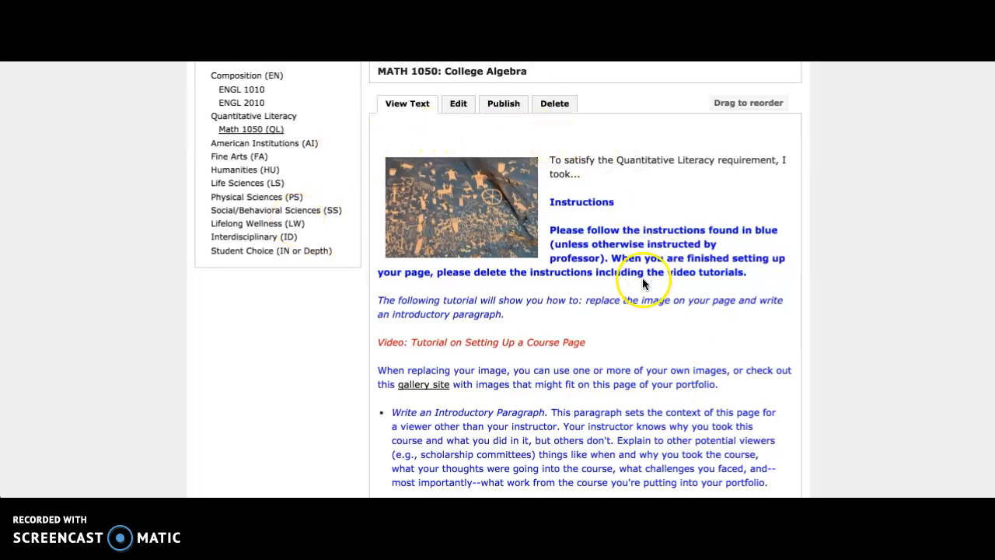
{"action": "left_click", "coordinate": [457, 104]}
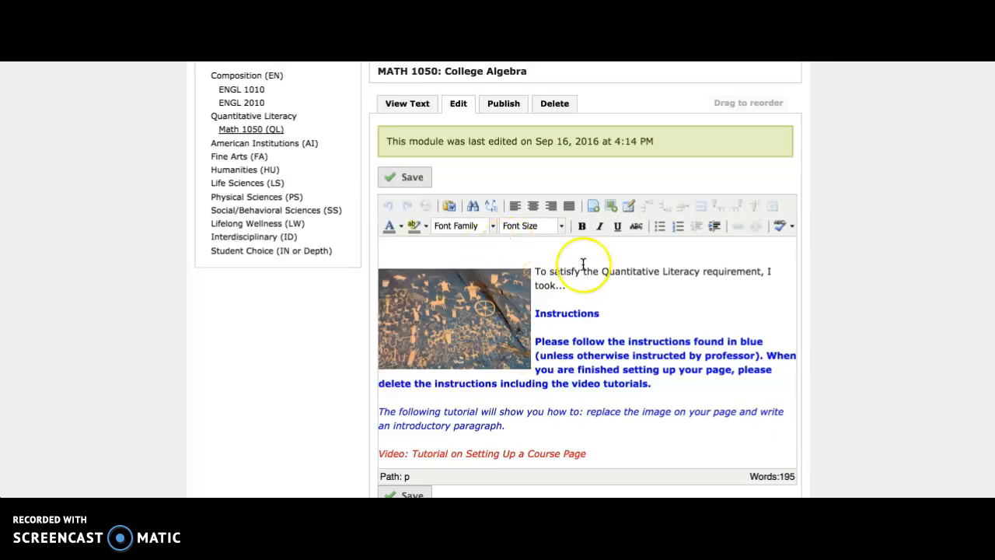
{"action": "left_click", "coordinate": [483, 314]}
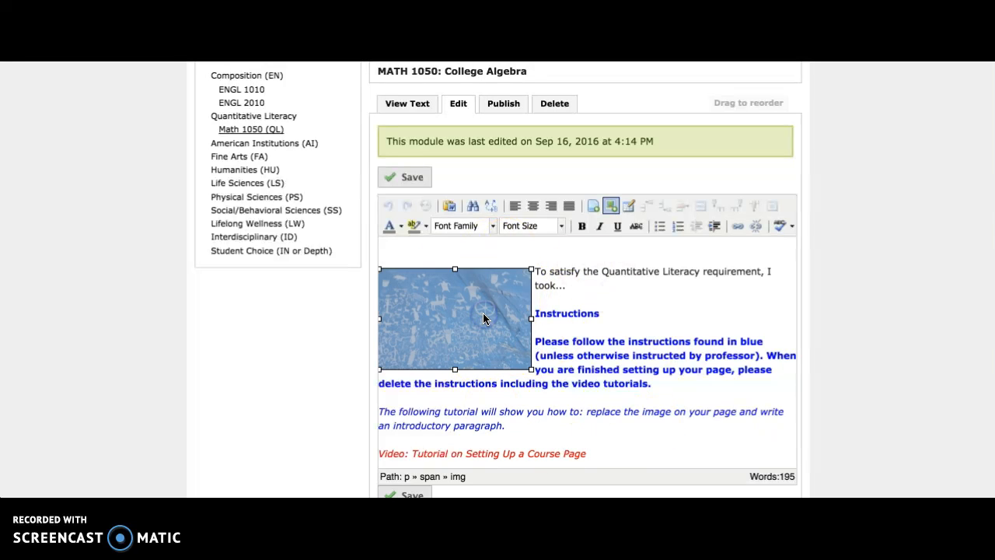
{"action": "key", "text": "Delete"}
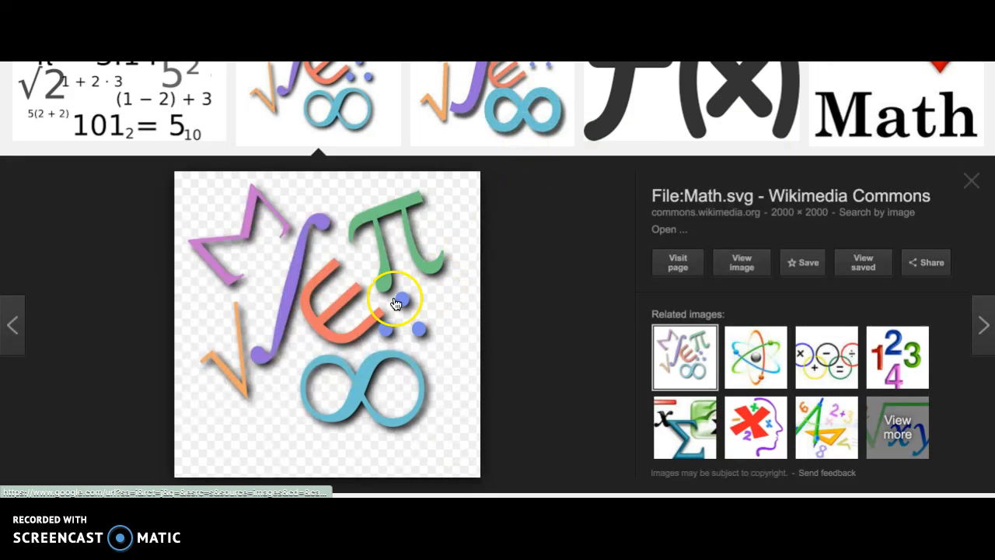
Switch to the Google Images results for "math", labeled for reuse, and save the colourful File:Math.svg symbols image to the computer
{"action": "scroll", "coordinate": [408, 267], "scroll_direction": "up", "scroll_amount": 3}
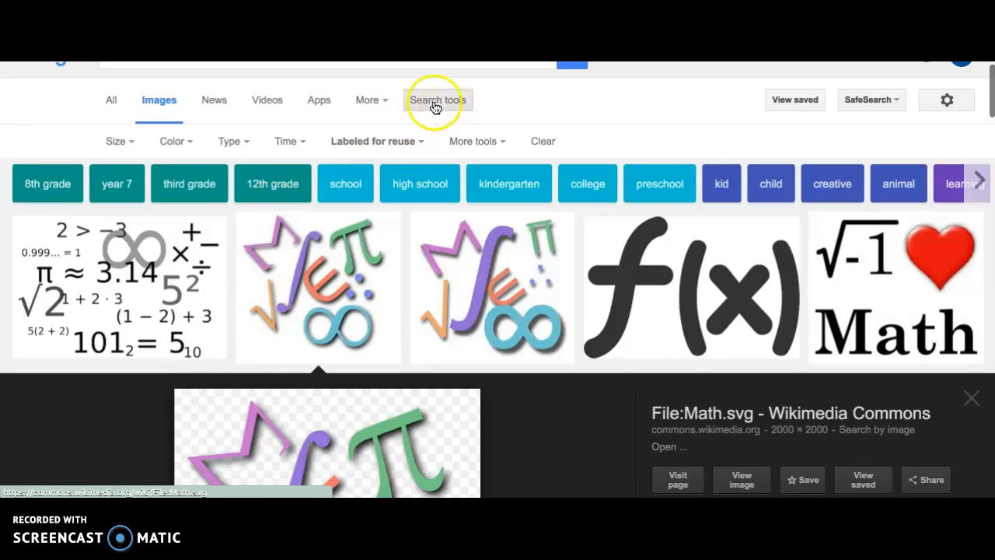
{"action": "scroll", "coordinate": [433, 116], "scroll_direction": "up", "scroll_amount": 1}
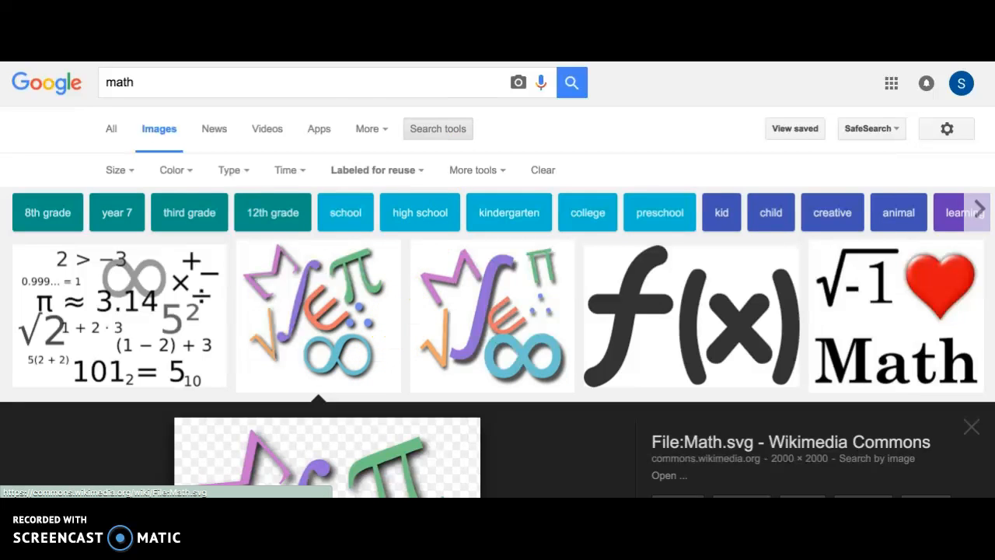
{"action": "scroll", "coordinate": [374, 261], "scroll_direction": "down", "scroll_amount": 2}
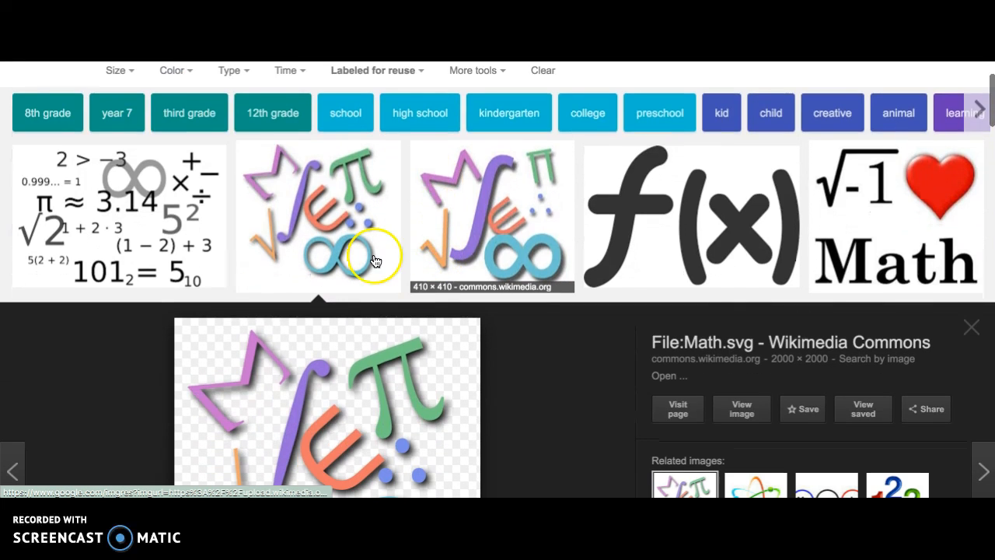
{"action": "left_click", "coordinate": [322, 253]}
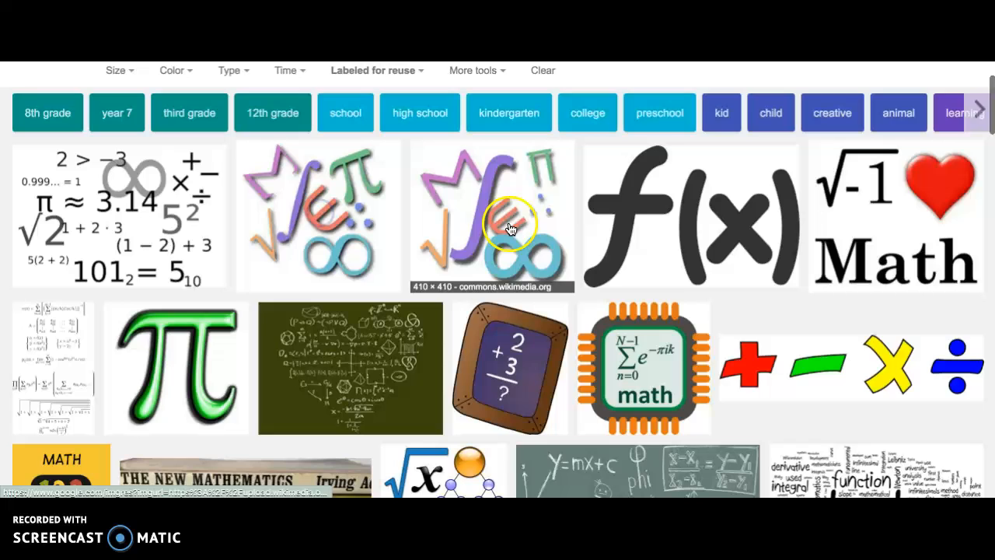
{"action": "left_click", "coordinate": [322, 253]}
{"action": "right_click", "coordinate": [320, 245]}
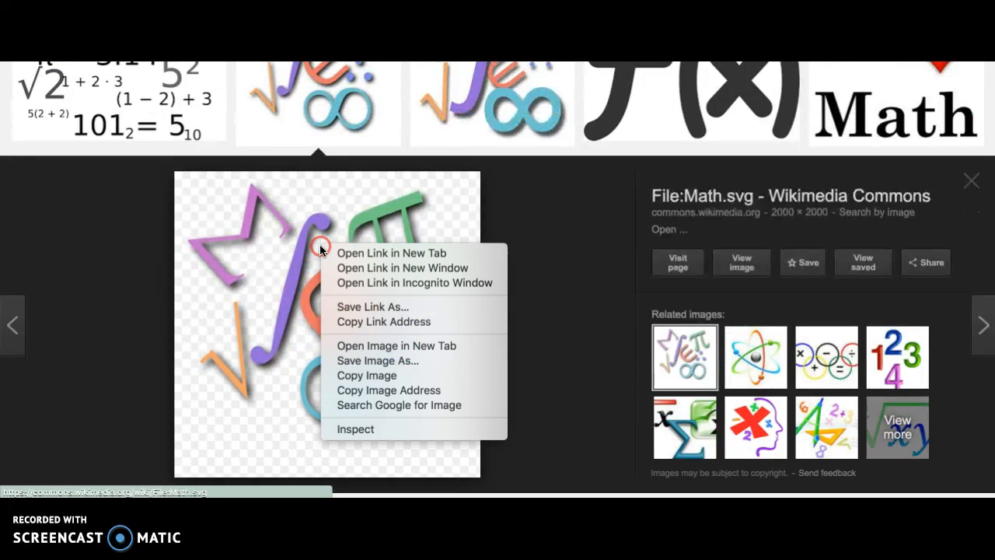
{"action": "left_click", "coordinate": [399, 362]}
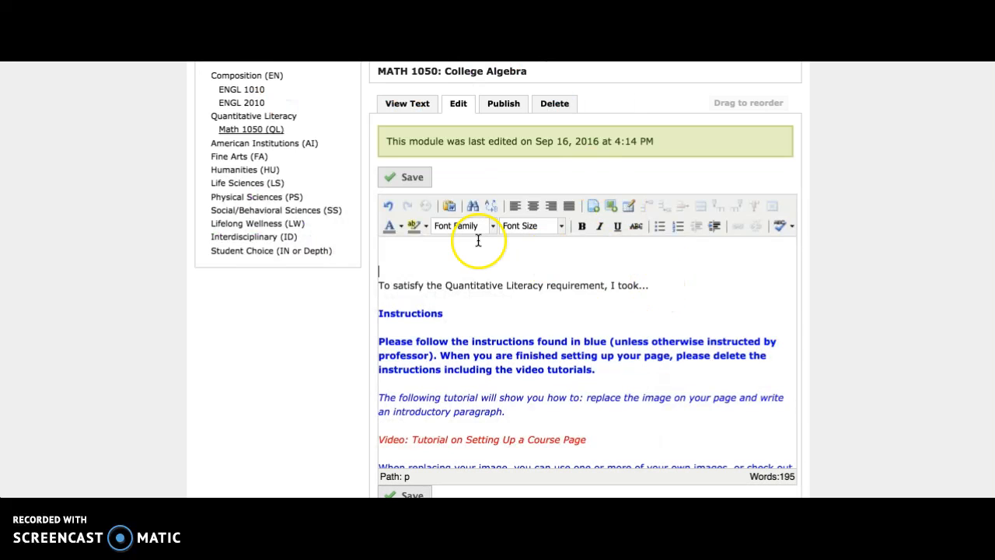
Back in the portfolio's introduction editor, upload 2000px-Math.svg.png from the Desktop as the new image
{"action": "left_click", "coordinate": [611, 207]}
{"action": "left_click", "coordinate": [444, 269]}
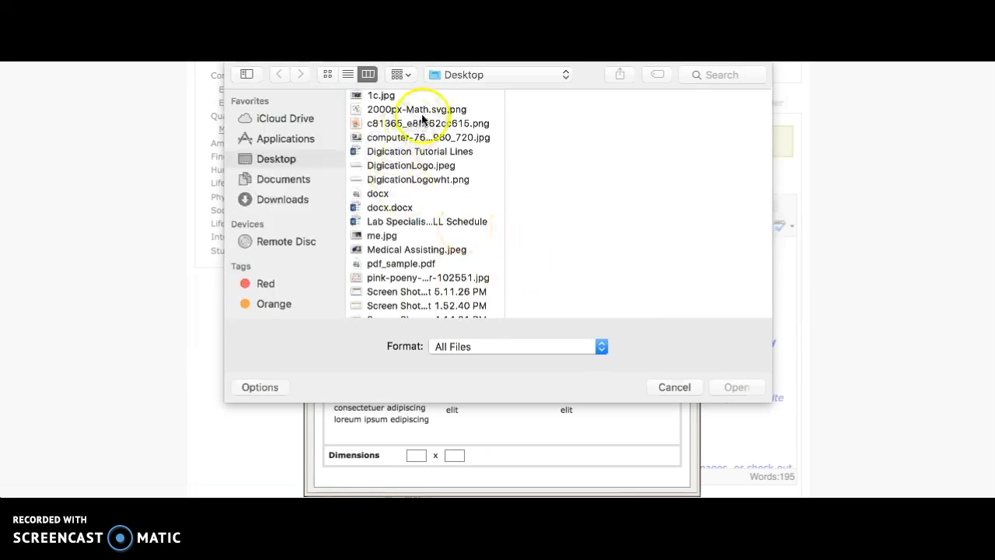
{"action": "left_click", "coordinate": [423, 110]}
{"action": "left_click", "coordinate": [735, 386]}
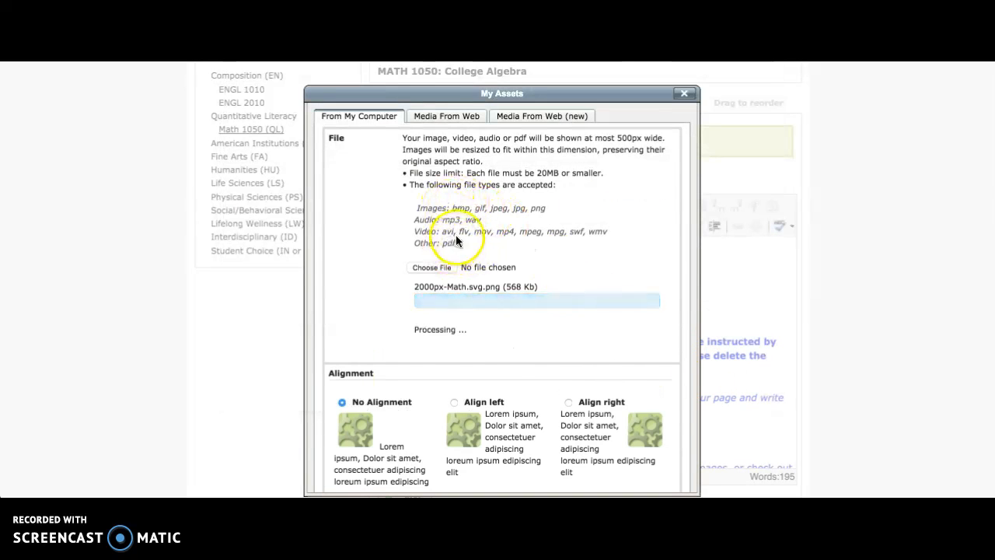
{"action": "left_click_drag", "start_coordinate": [415, 207], "coordinate": [471, 238]}
{"action": "left_click", "coordinate": [557, 248]}
Insert the uploaded math image into the introduction with left alignment at 300 x 300
{"action": "scroll", "coordinate": [510, 296], "scroll_direction": "down", "scroll_amount": 2}
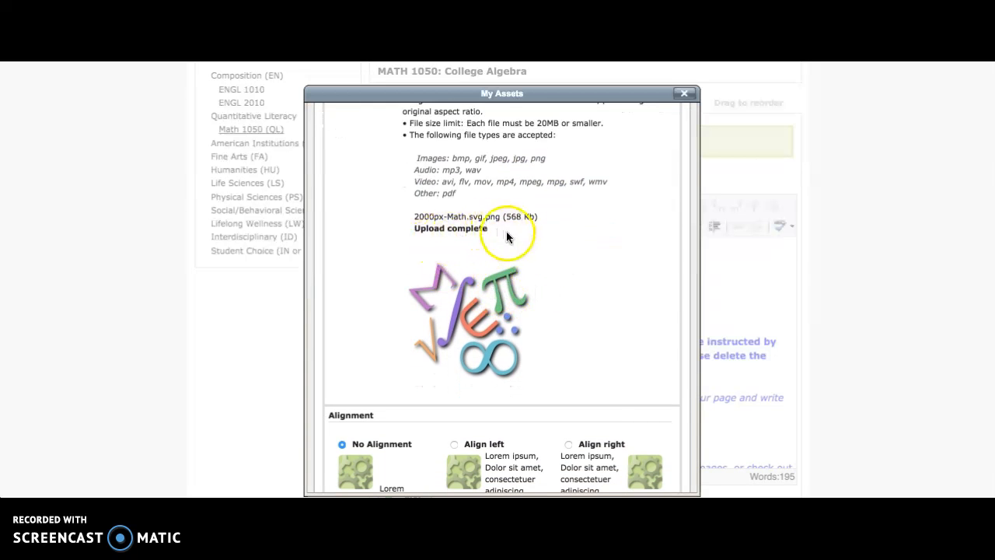
{"action": "scroll", "coordinate": [574, 269], "scroll_direction": "down", "scroll_amount": 8}
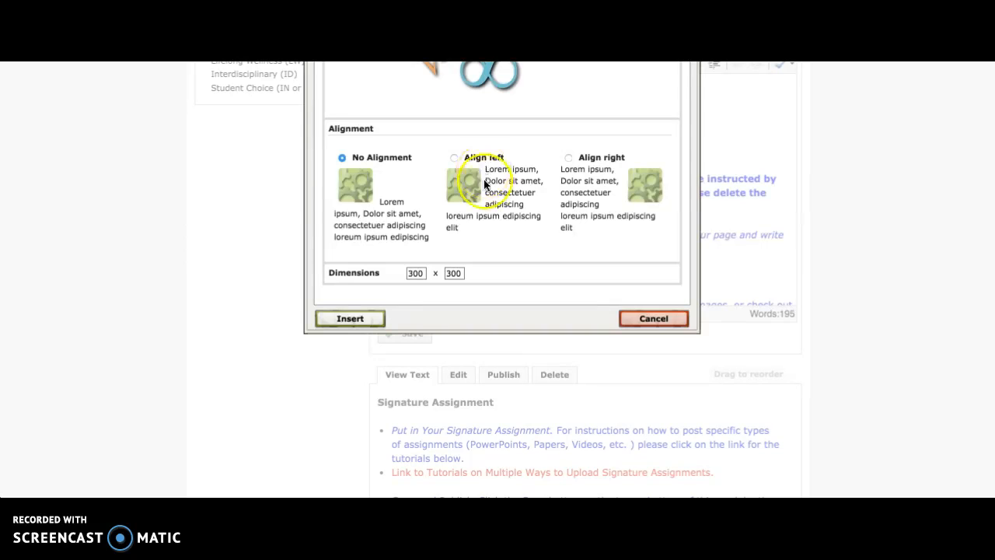
{"action": "left_click", "coordinate": [491, 157]}
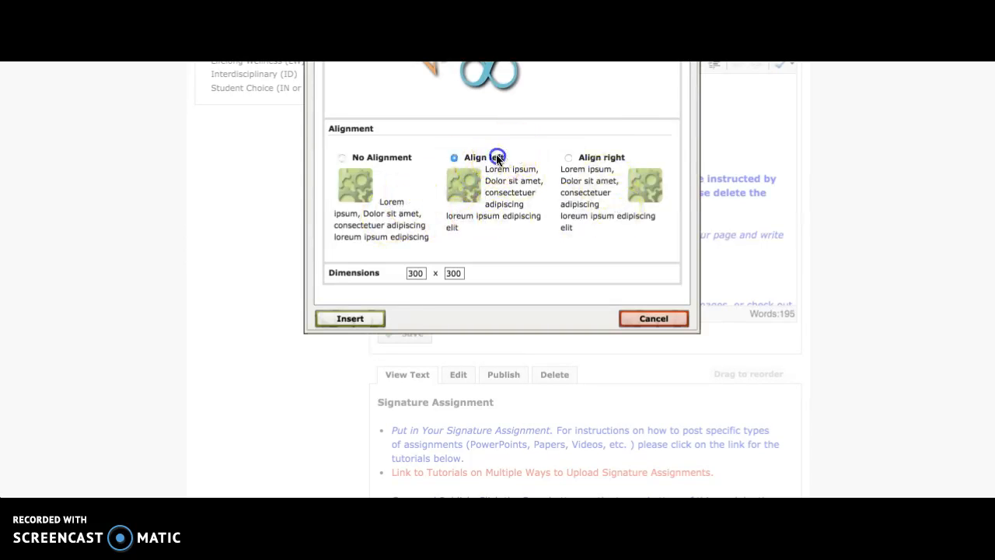
{"action": "left_click", "coordinate": [351, 319]}
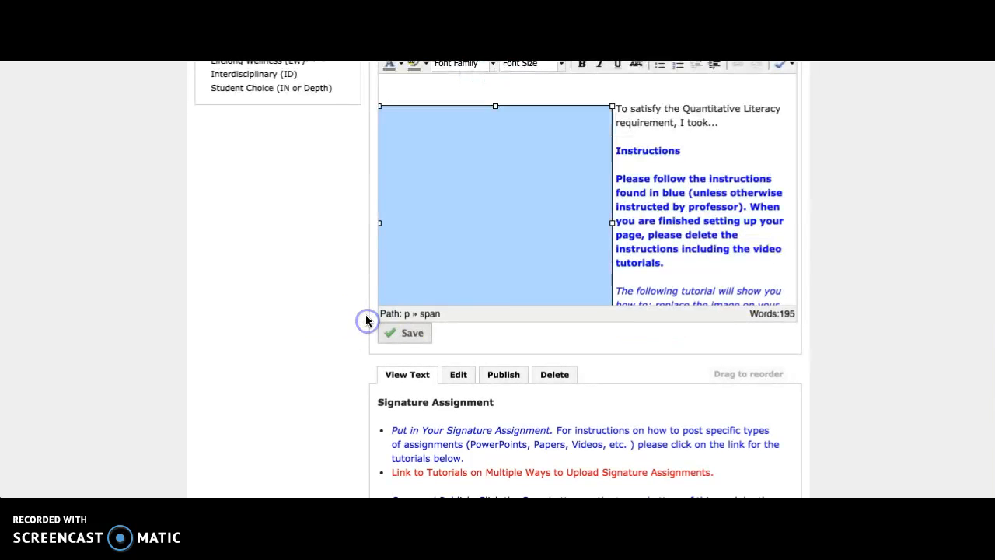
Shrink the inserted math image proportionally to about three quarters of its size
{"action": "scroll", "coordinate": [670, 193], "scroll_direction": "down", "scroll_amount": 1}
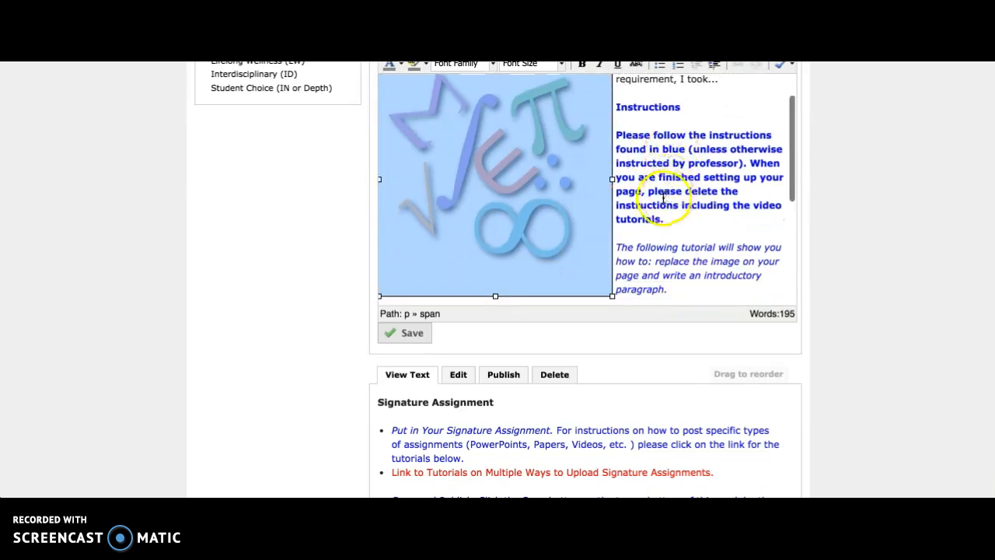
{"action": "left_click_drag", "start_coordinate": [611, 296], "coordinate": [558, 234]}
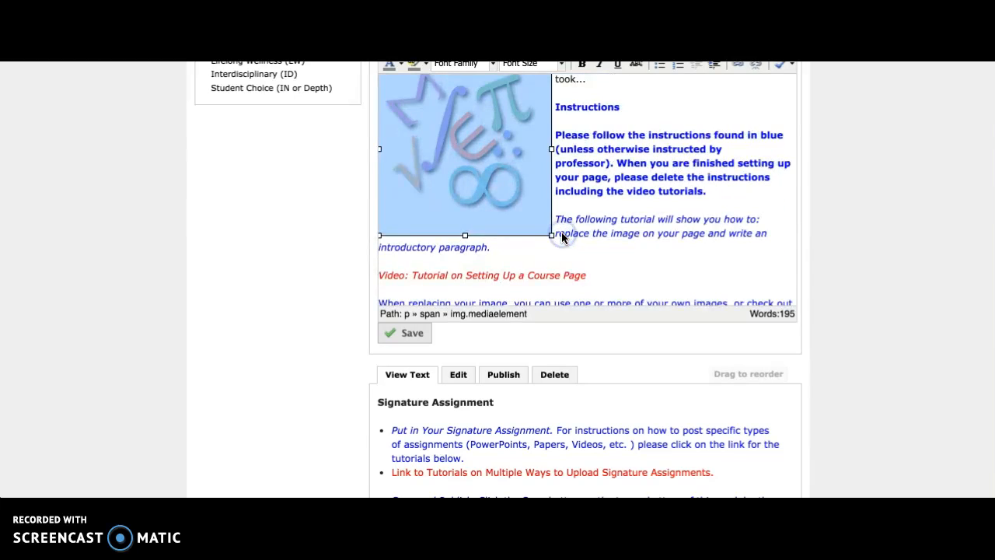
{"action": "scroll", "coordinate": [662, 247], "scroll_direction": "up", "scroll_amount": 2}
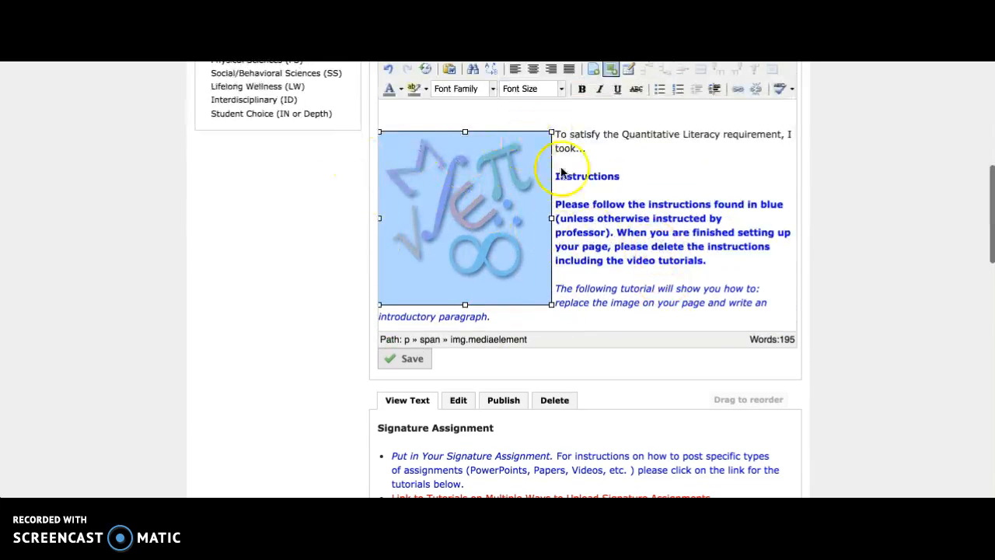
{"action": "left_click", "coordinate": [678, 171]}
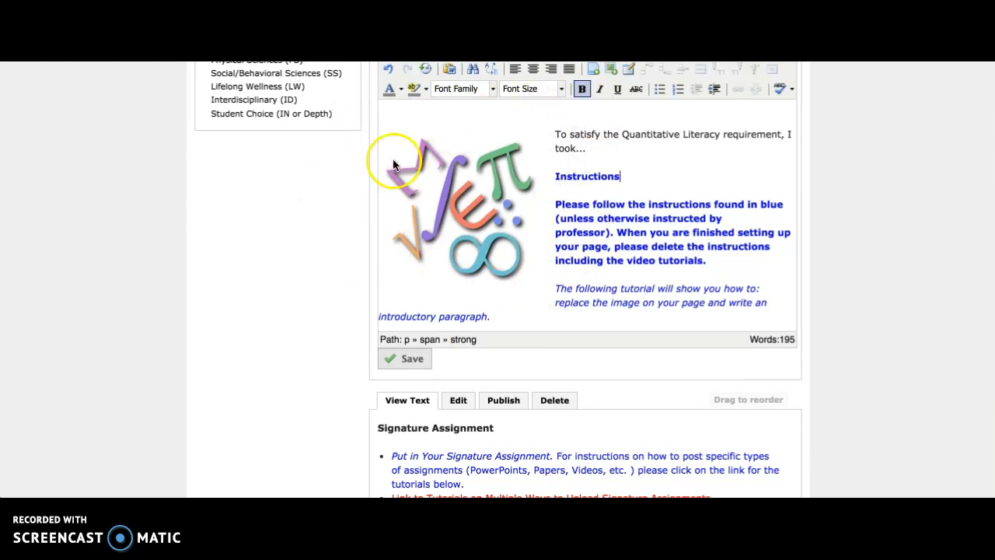
Delete all the instructions below the introductory sentence, from the "Instructions" heading through the Save and Publish bullet
{"action": "left_click", "coordinate": [645, 173]}
{"action": "left_click_drag", "start_coordinate": [645, 173], "coordinate": [805, 410]}
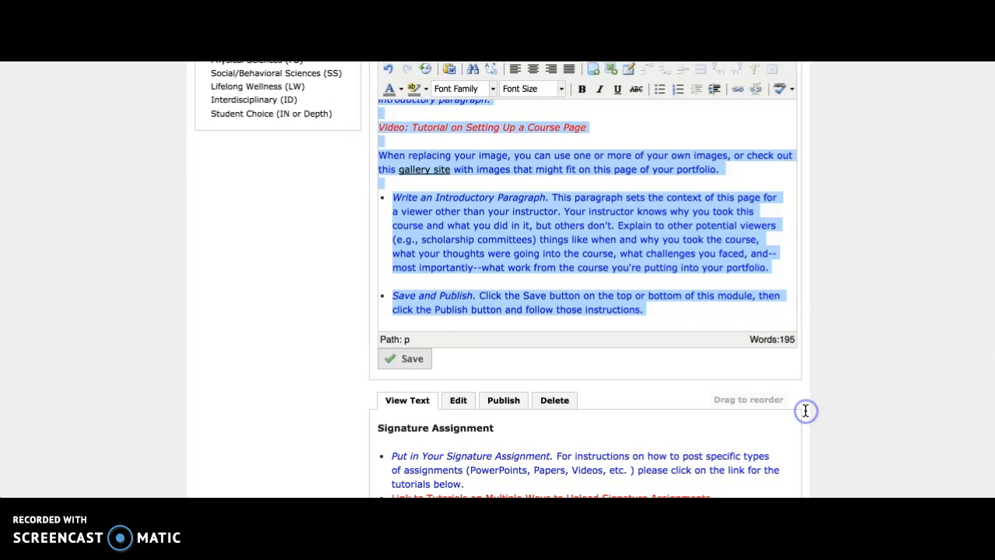
{"action": "key", "text": "Delete"}
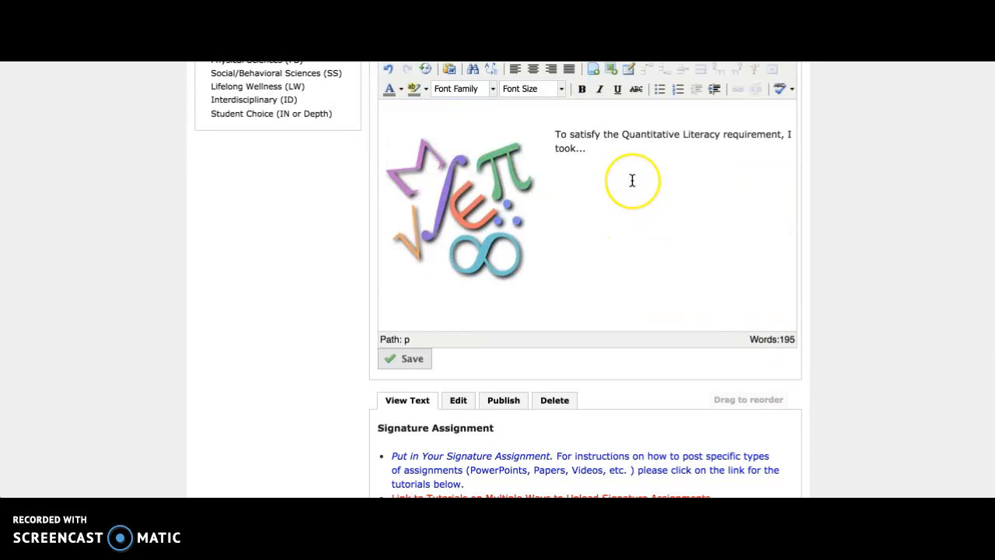
Replace the "To satisfy the Quantitative Literacy requirement, I took..." sentence with the copied bullet list of introduction points, starting with "why you're taking this course"
{"action": "scroll", "coordinate": [631, 180], "scroll_direction": "up", "scroll_amount": 1}
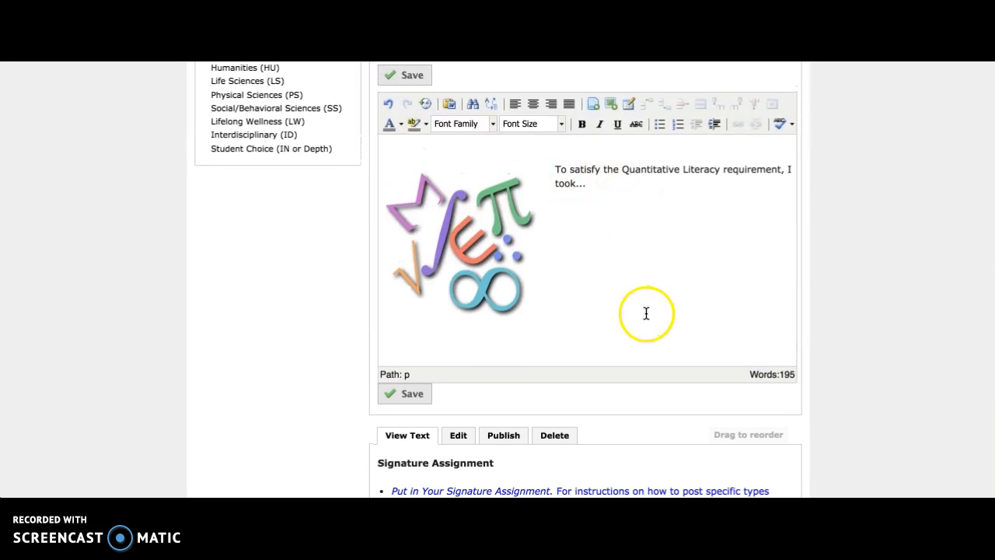
{"action": "left_click_drag", "start_coordinate": [560, 178], "coordinate": [555, 171]}
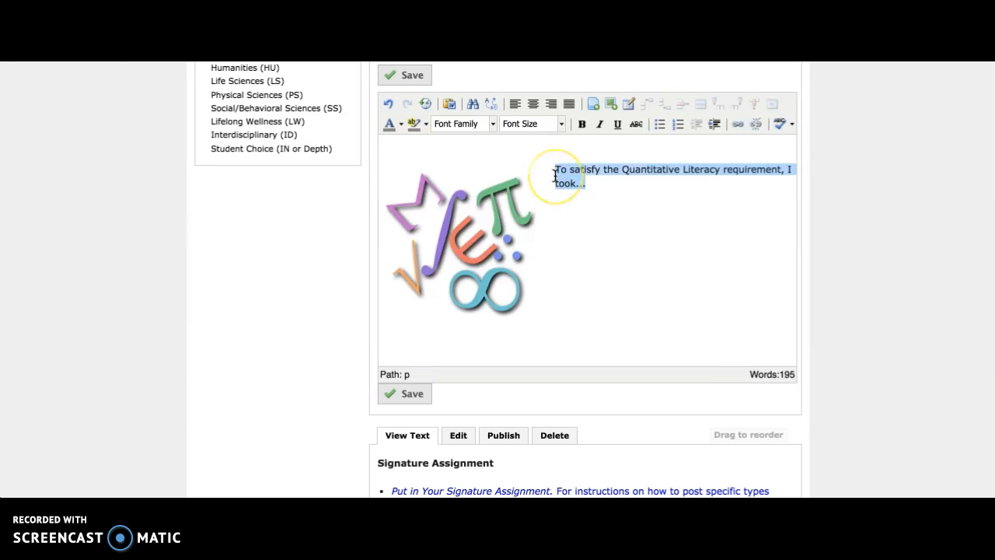
{"action": "type", "text": "why you're taking this course why you think it's important to know more about the subject and what you're supposed to take away from the course why you need to learn those skills or how can the things you learn from this class be applied to your future career or in your life copy and paste your course description"}
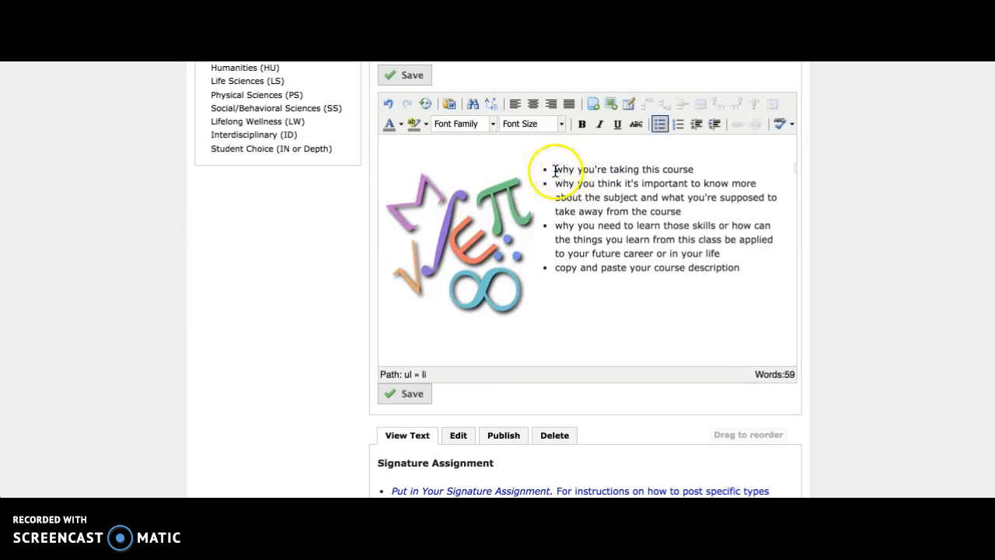
{"action": "left_click_drag", "start_coordinate": [555, 170], "coordinate": [687, 168]}
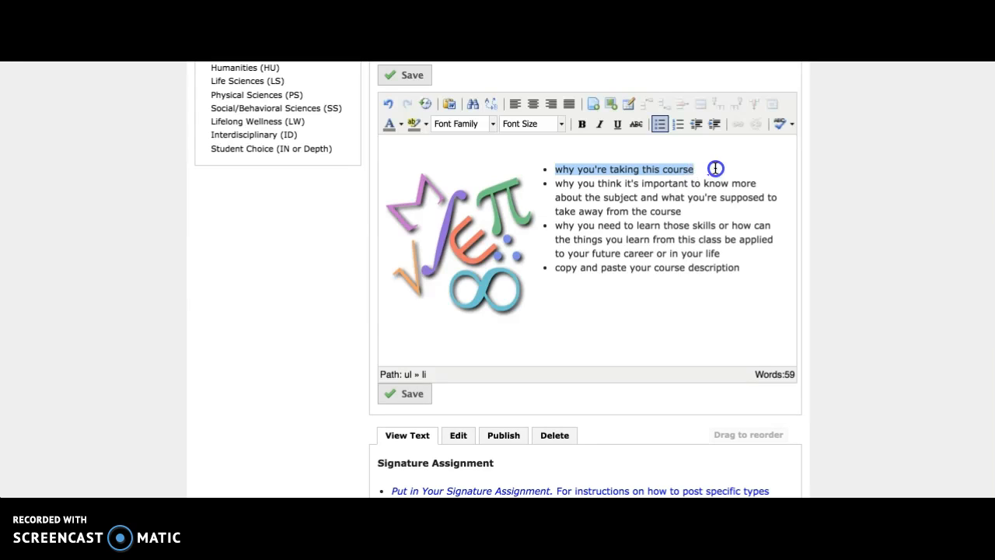
{"action": "left_click", "coordinate": [572, 197]}
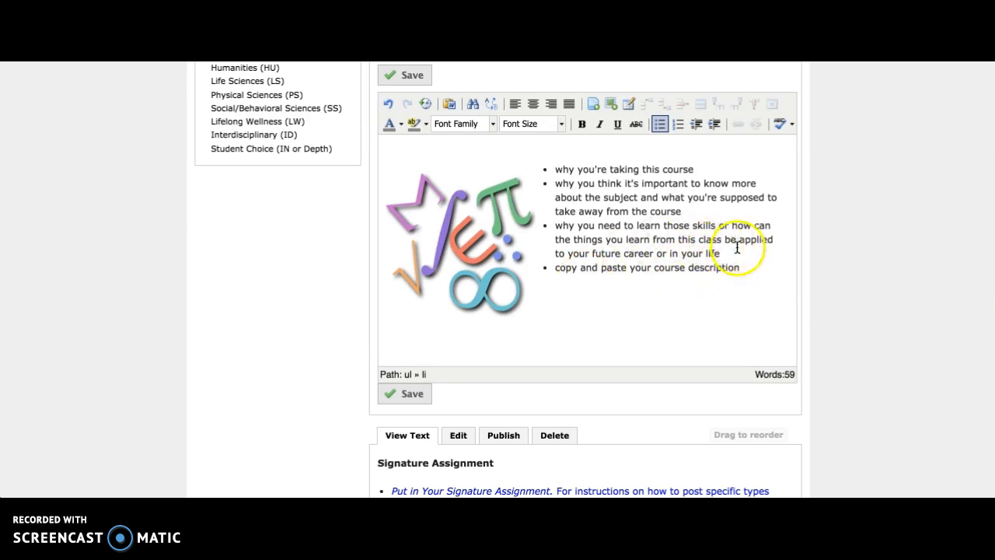
{"action": "left_click_drag", "start_coordinate": [736, 250], "coordinate": [565, 173]}
{"action": "left_click", "coordinate": [706, 246]}
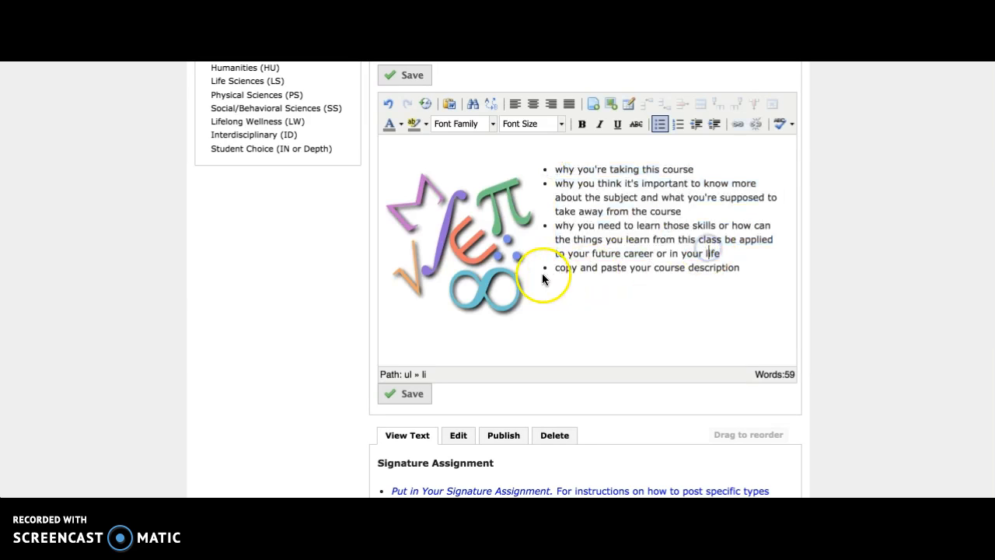
{"action": "left_click_drag", "start_coordinate": [555, 267], "coordinate": [676, 269]}
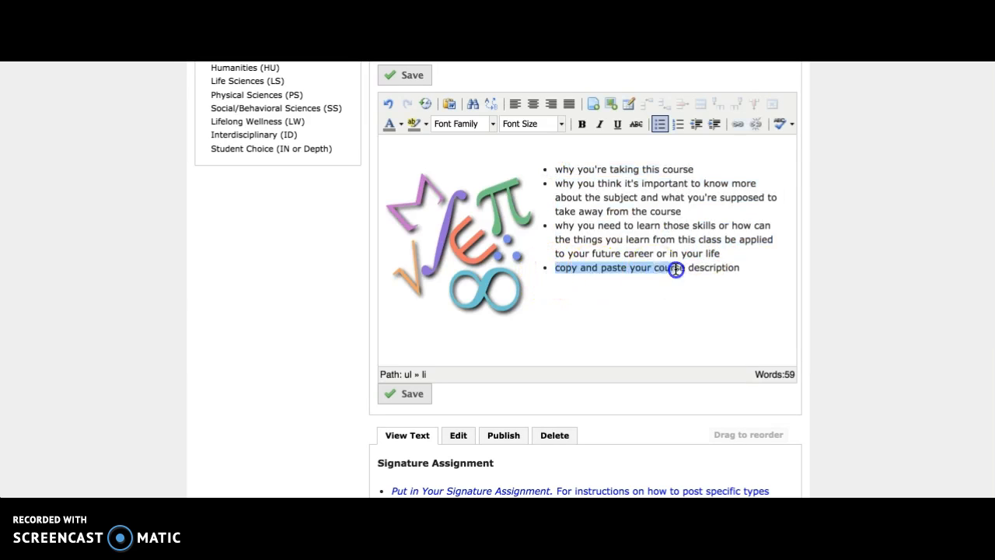
{"action": "left_click", "coordinate": [750, 268]}
Switch to the SampleCourseDescriptions document in Word and copy its Course Description and Learning Objectives sections
{"action": "right_click", "coordinate": [784, 541]}
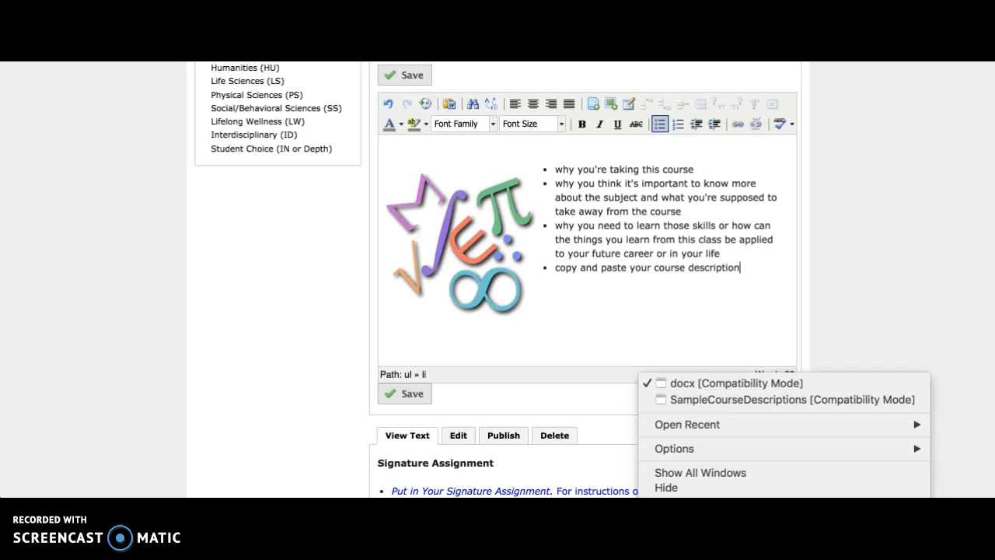
{"action": "left_click", "coordinate": [741, 400]}
{"action": "left_click", "coordinate": [362, 252]}
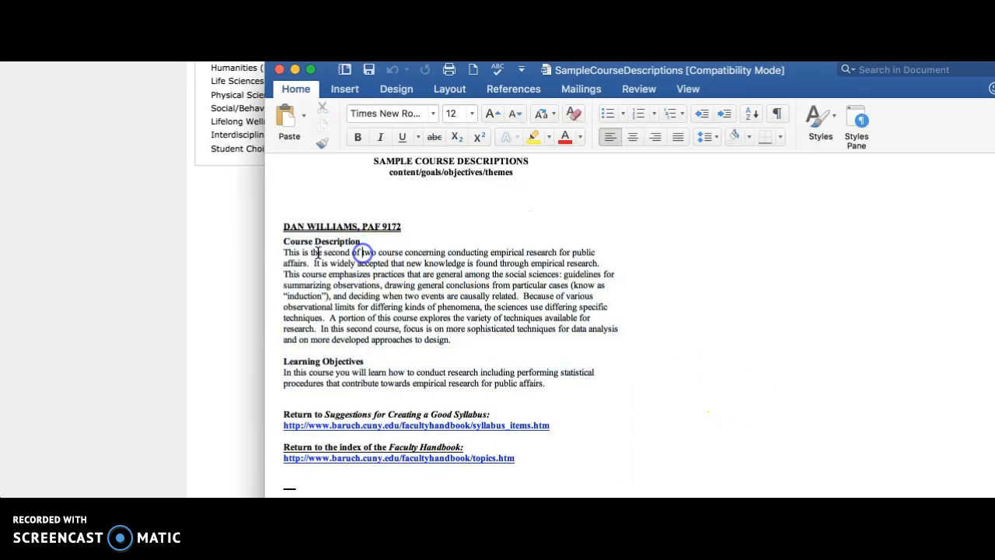
{"action": "left_click_drag", "start_coordinate": [285, 241], "coordinate": [495, 343]}
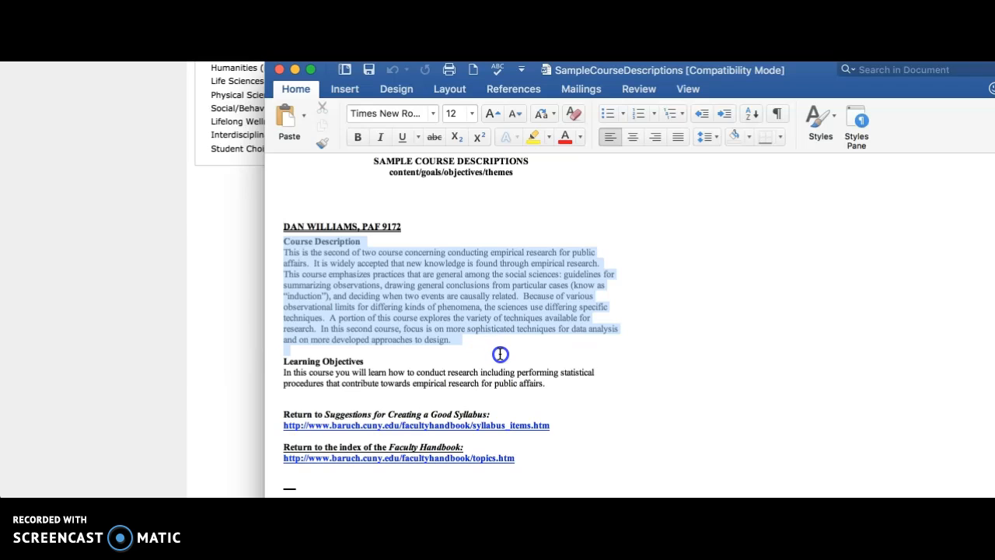
{"action": "left_click_drag", "start_coordinate": [500, 354], "coordinate": [528, 386]}
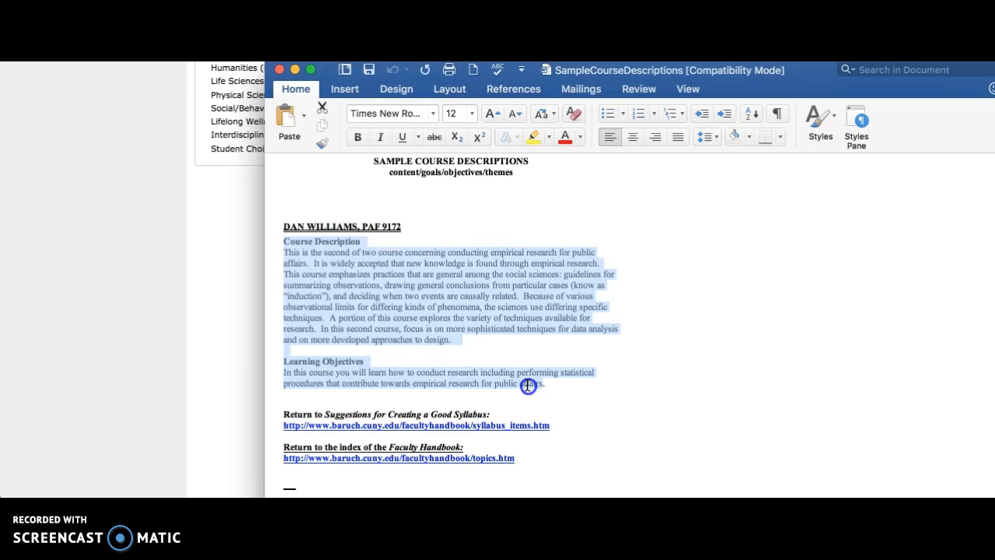
{"action": "right_click", "coordinate": [395, 278]}
{"action": "left_click", "coordinate": [428, 299]}
Return to the ePortfolio and paste the copied course description below the introduction's bullet list
{"action": "left_click", "coordinate": [139, 259]}
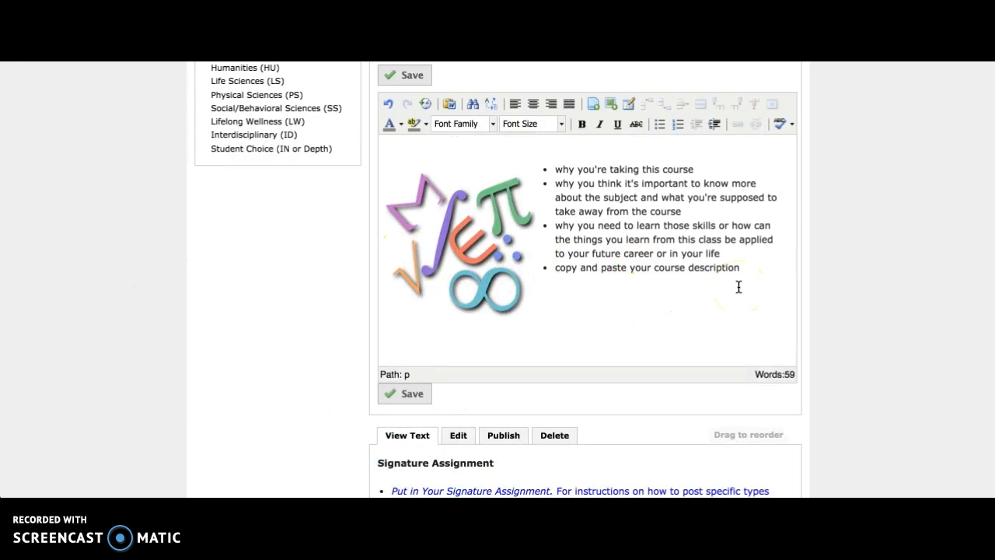
{"action": "right_click", "coordinate": [671, 295]}
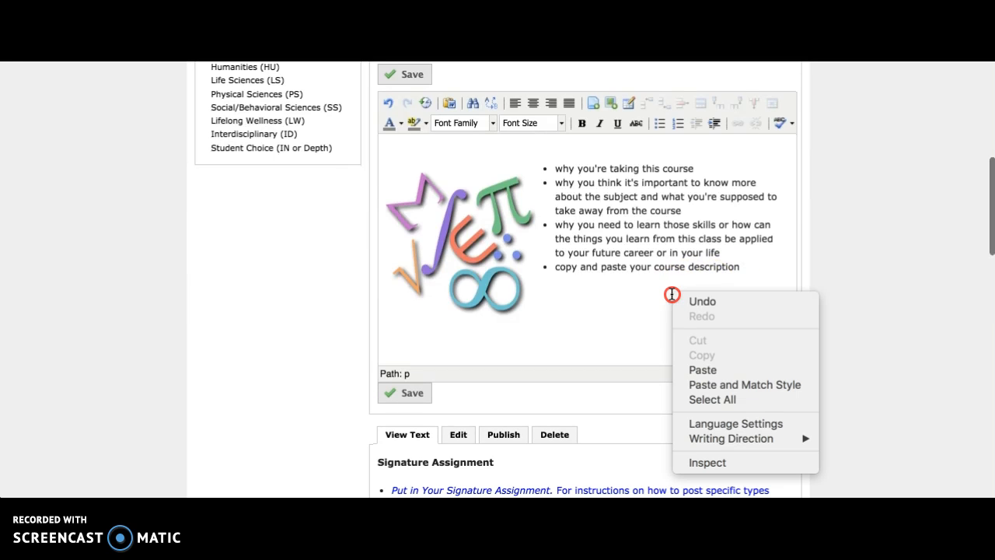
{"action": "left_click", "coordinate": [722, 370]}
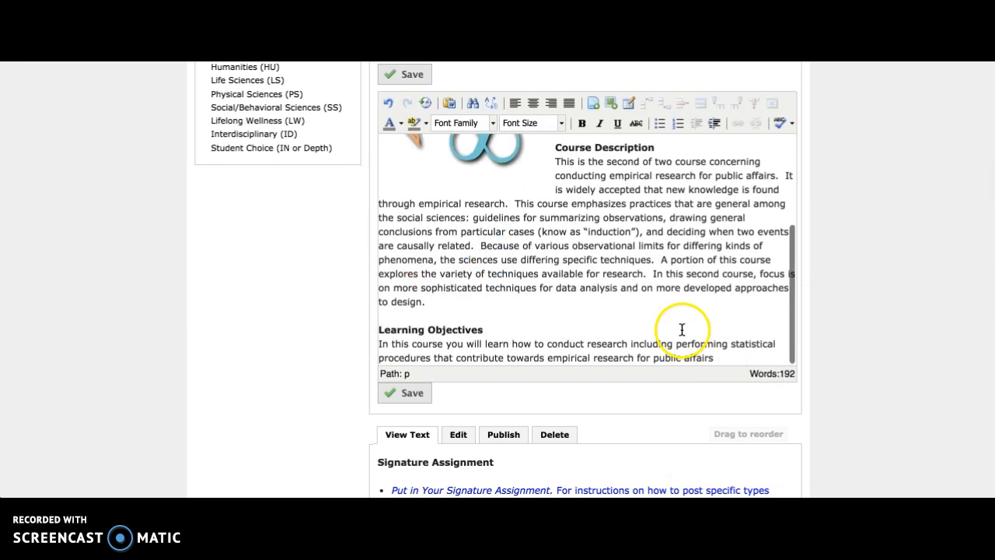
{"action": "scroll", "coordinate": [644, 265], "scroll_direction": "down", "scroll_amount": 2}
{"action": "scroll", "coordinate": [644, 268], "scroll_direction": "up", "scroll_amount": 4}
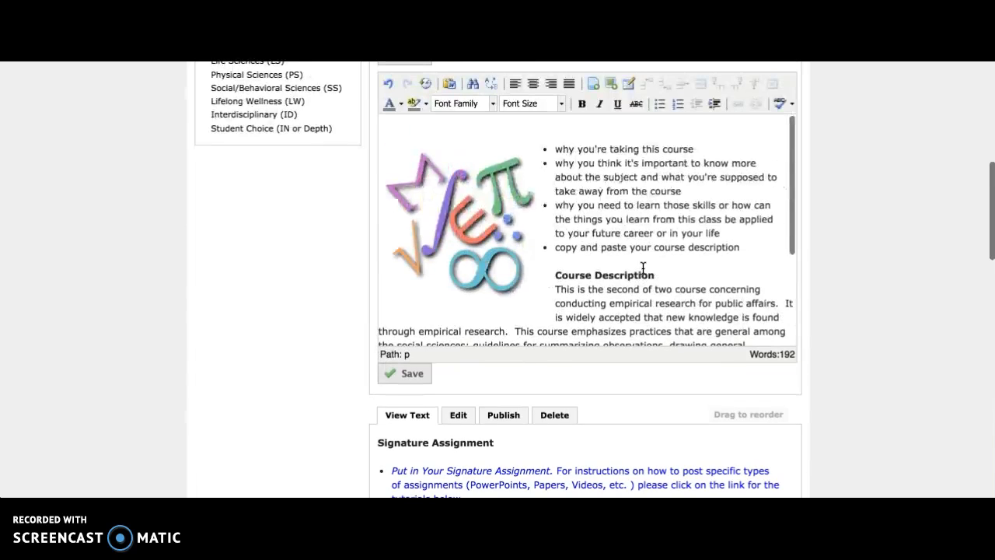
{"action": "left_click_drag", "start_coordinate": [768, 227], "coordinate": [558, 152]}
{"action": "left_click_drag", "start_coordinate": [741, 249], "coordinate": [554, 249]}
{"action": "left_click", "coordinate": [757, 267]}
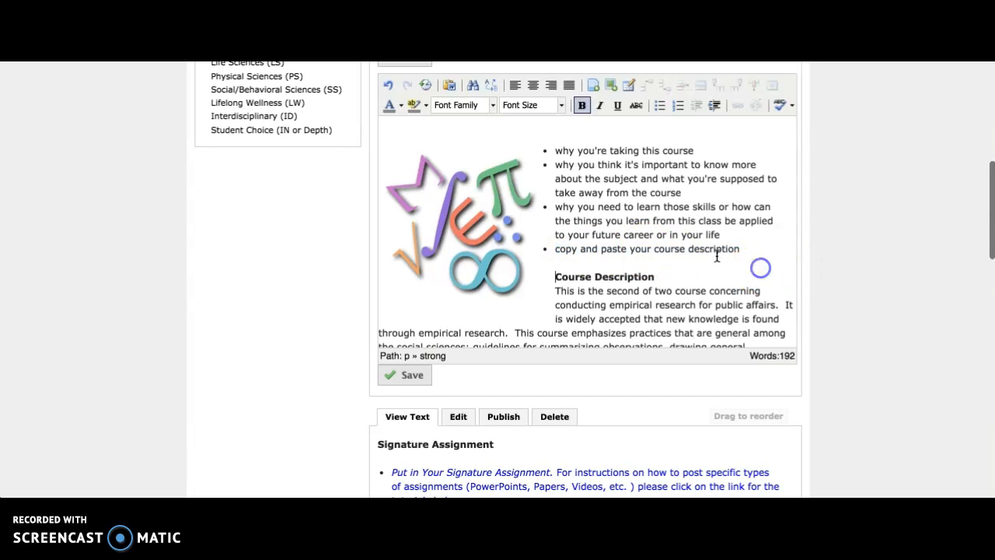
Save the introduction module and publish all modules on the Math 1050 page
{"action": "left_click", "coordinate": [406, 375]}
{"action": "scroll", "coordinate": [902, 205], "scroll_direction": "up", "scroll_amount": 4}
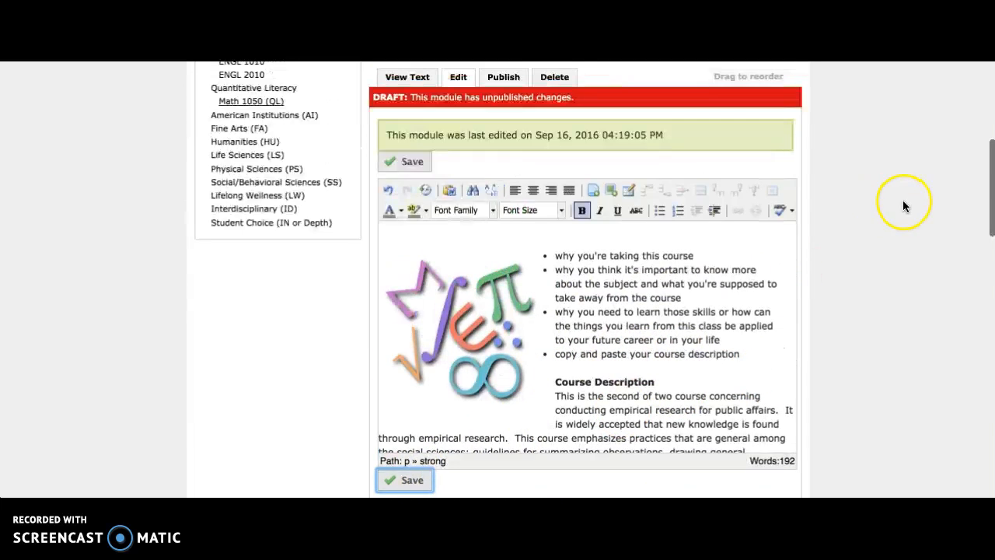
{"action": "scroll", "coordinate": [631, 193], "scroll_direction": "up", "scroll_amount": 2}
{"action": "scroll", "coordinate": [630, 193], "scroll_direction": "up", "scroll_amount": 3}
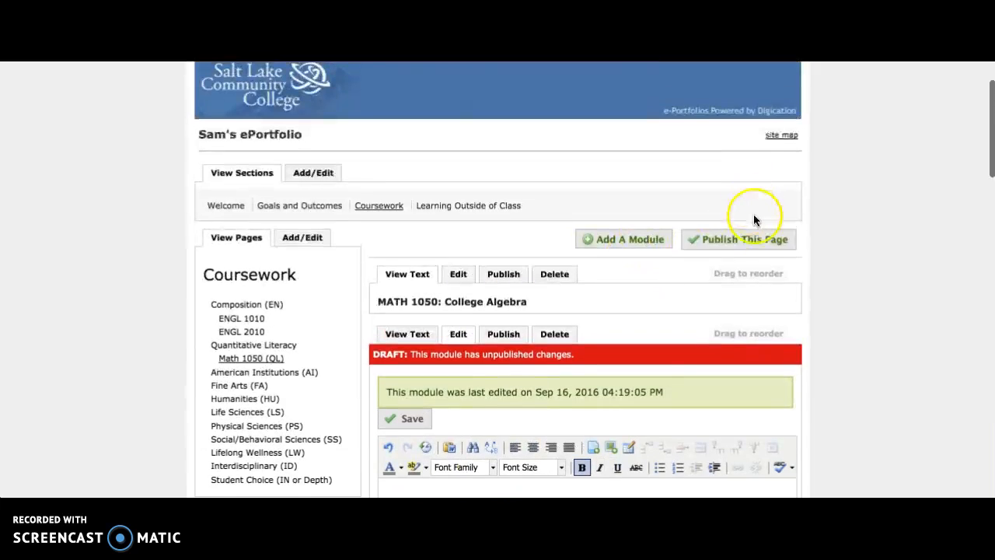
{"action": "left_click", "coordinate": [755, 238]}
{"action": "left_click", "coordinate": [418, 359]}
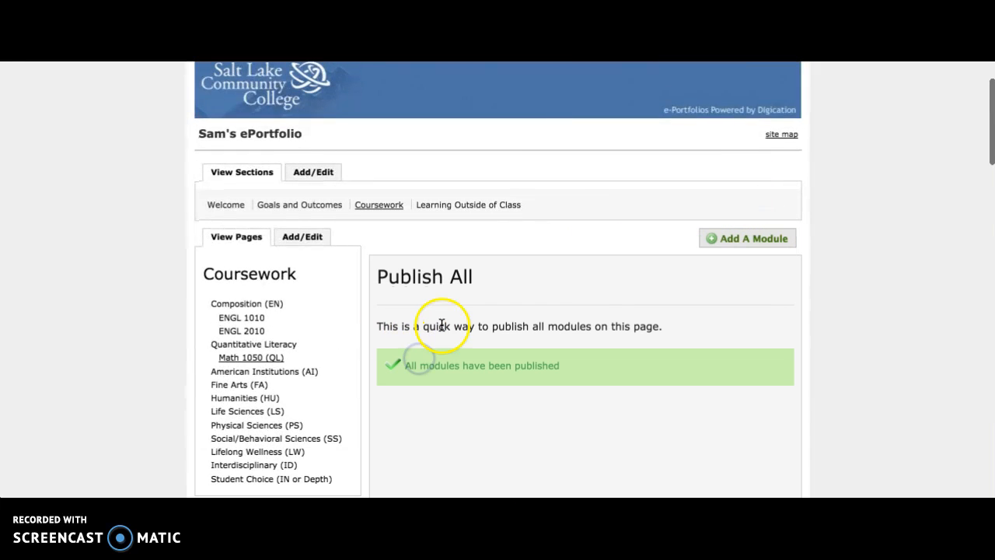
Open the Signature Assignment module for editing and delete all the instruction bullets below its heading
{"action": "scroll", "coordinate": [801, 389], "scroll_direction": "down", "scroll_amount": 10}
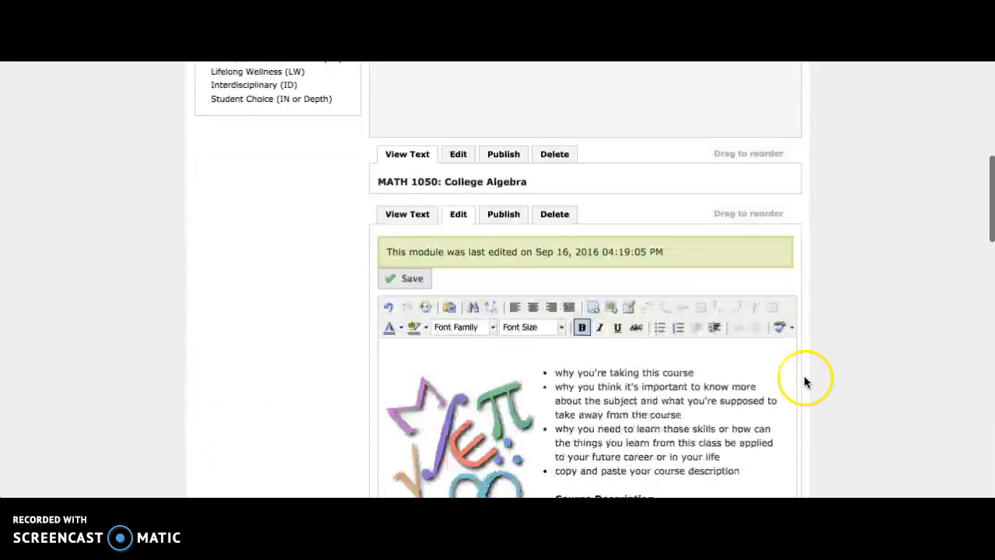
{"action": "scroll", "coordinate": [804, 381], "scroll_direction": "down", "scroll_amount": 2}
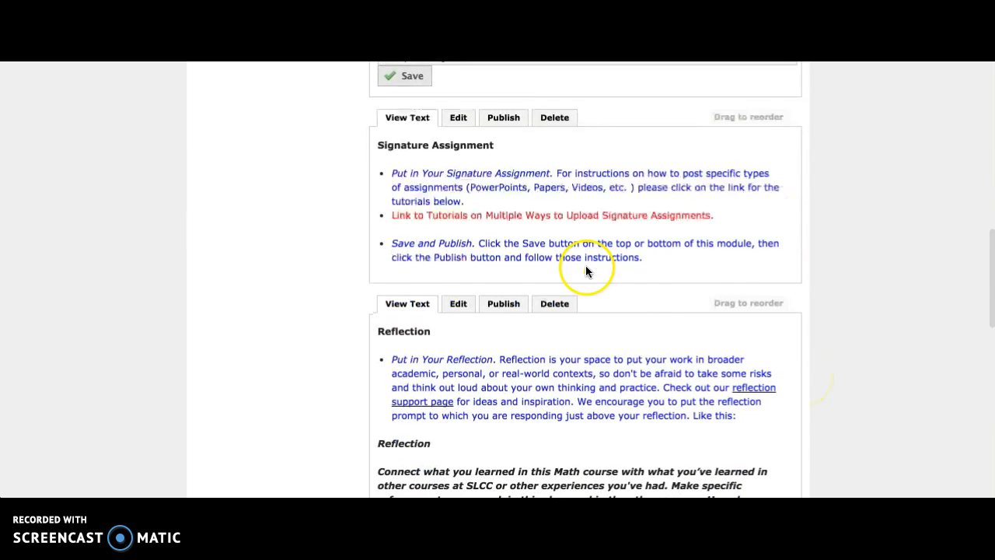
{"action": "scroll", "coordinate": [459, 122], "scroll_direction": "down", "scroll_amount": 1}
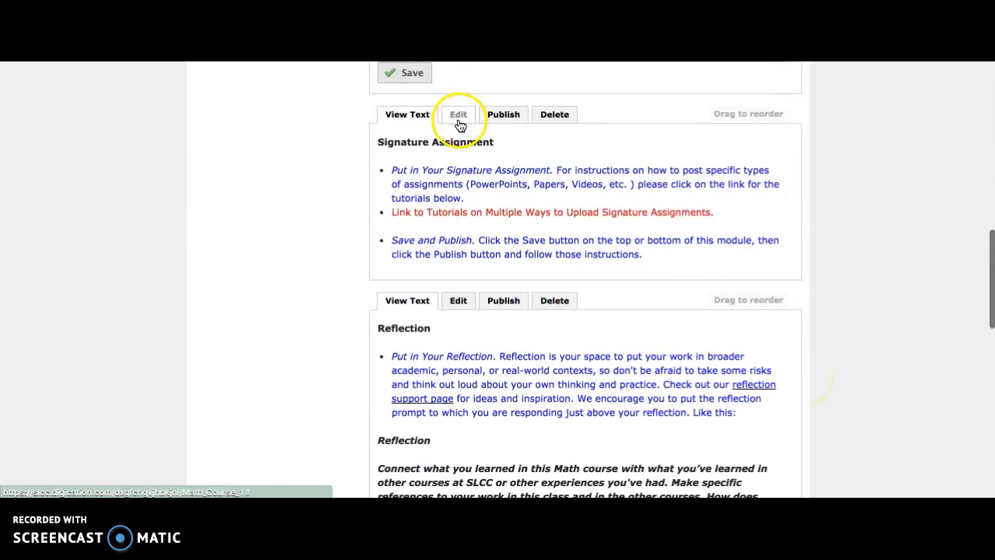
{"action": "left_click", "coordinate": [459, 116]}
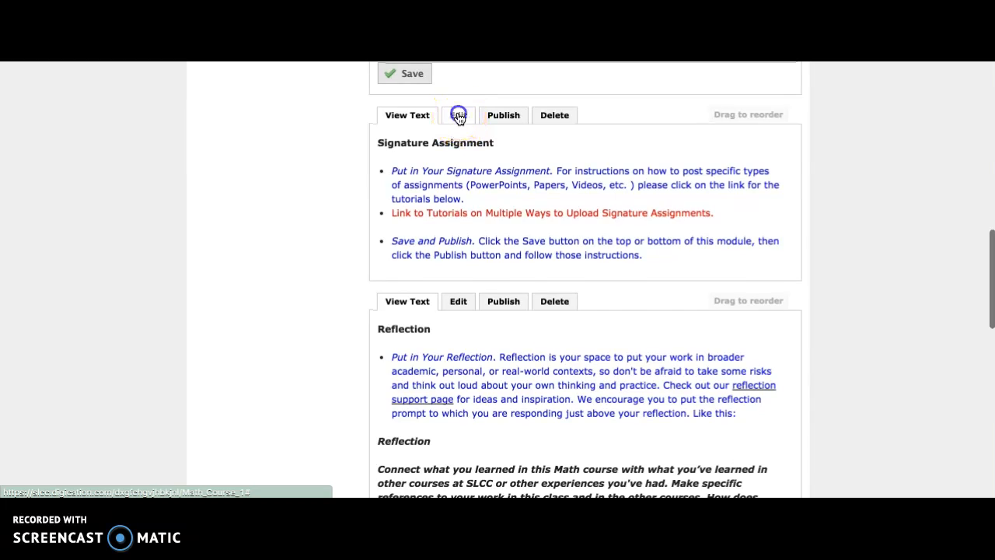
{"action": "left_click_drag", "start_coordinate": [645, 367], "coordinate": [360, 272]}
{"action": "key", "text": "BackSpace"}
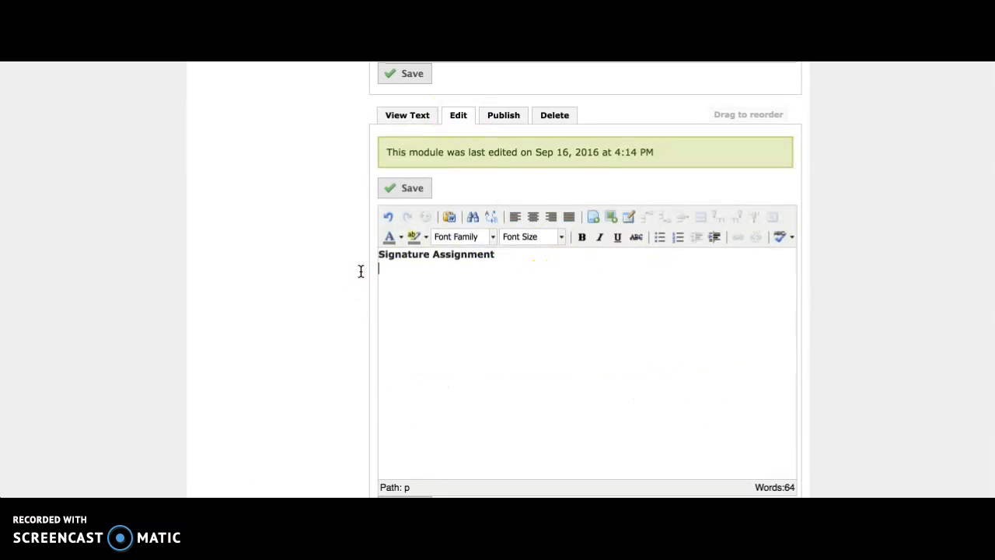
{"action": "left_click", "coordinate": [610, 287]}
{"action": "scroll", "coordinate": [848, 305], "scroll_direction": "down", "scroll_amount": 1}
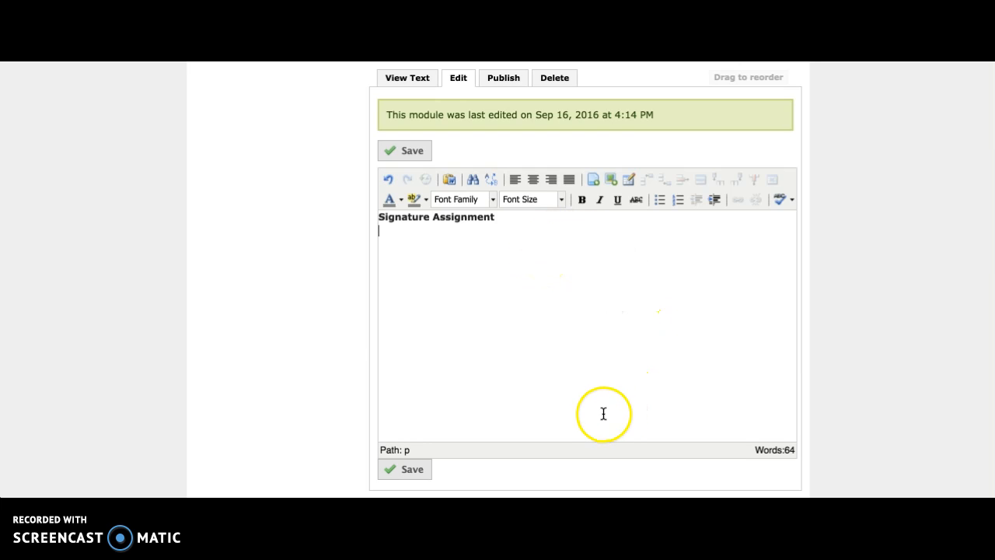
Switch to the docx document in Word and copy the whole "Intelligent Machines" essay, including its title and image
{"action": "left_click", "coordinate": [658, 496]}
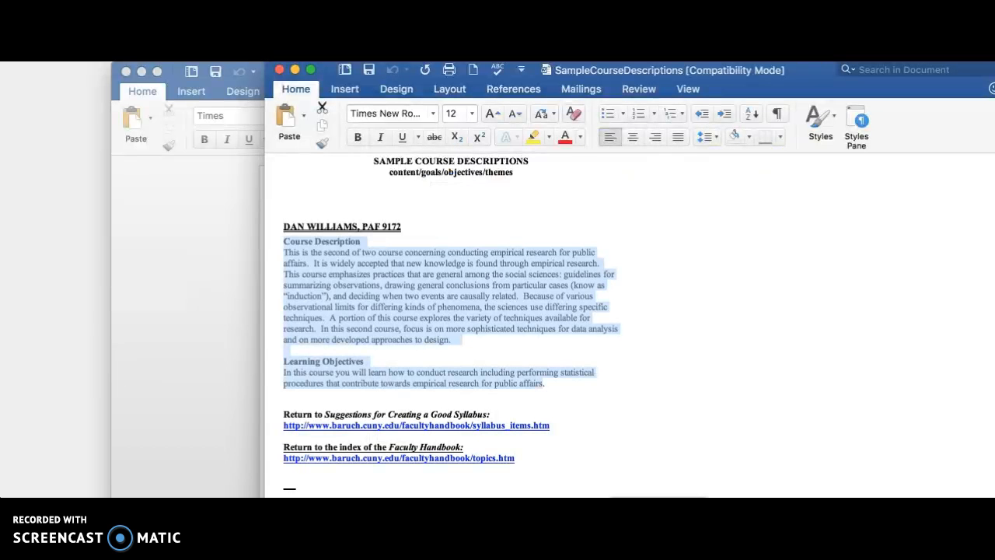
{"action": "left_click", "coordinate": [182, 306]}
{"action": "scroll", "coordinate": [699, 323], "scroll_direction": "down", "scroll_amount": 1}
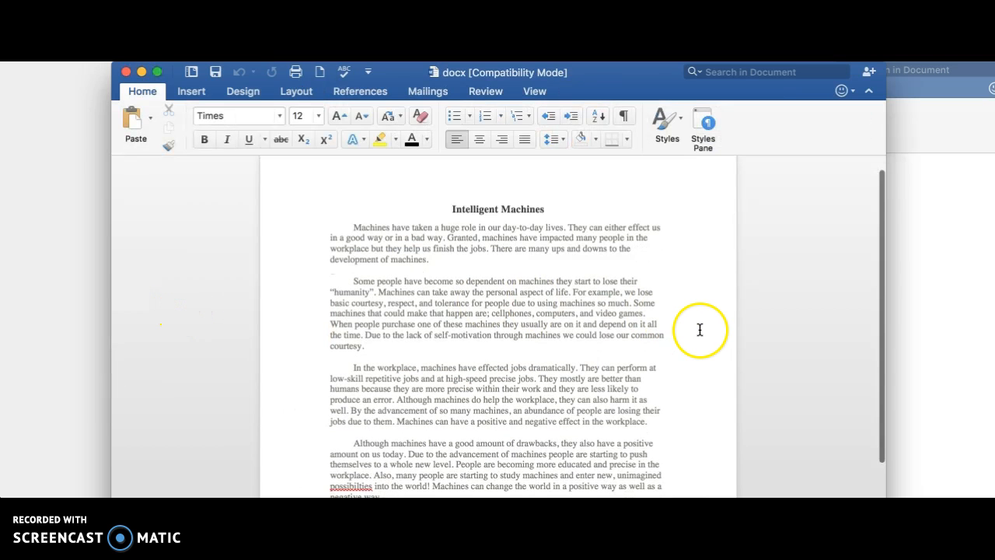
{"action": "scroll", "coordinate": [700, 323], "scroll_direction": "down", "scroll_amount": 5}
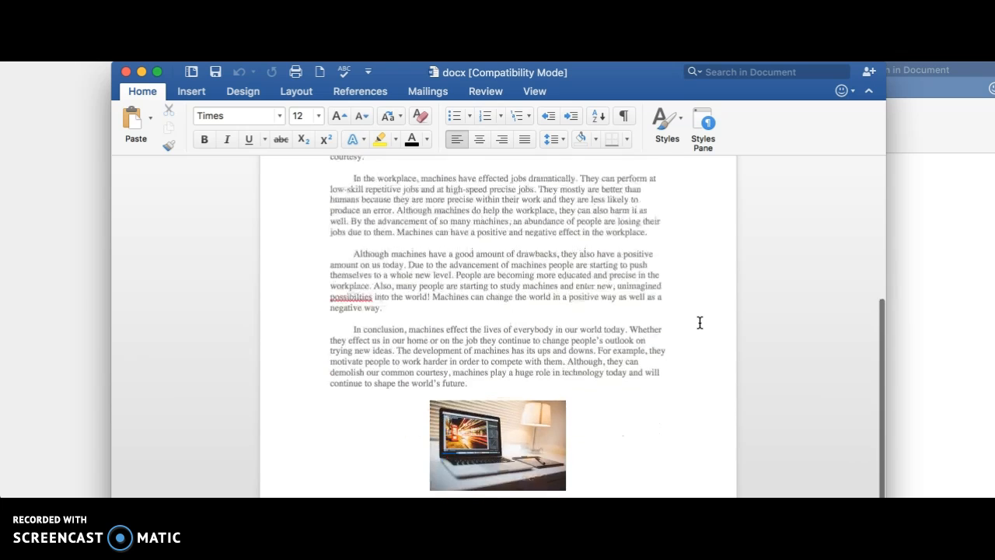
{"action": "scroll", "coordinate": [699, 323], "scroll_direction": "up", "scroll_amount": 6}
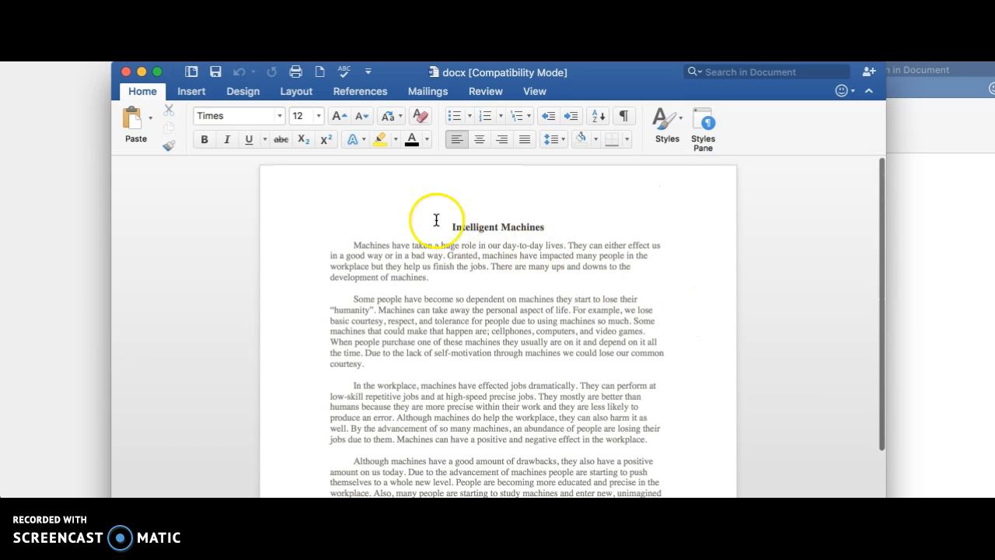
{"action": "left_click", "coordinate": [438, 219]}
{"action": "left_click_drag", "start_coordinate": [438, 218], "coordinate": [661, 497]}
{"action": "right_click", "coordinate": [493, 281]}
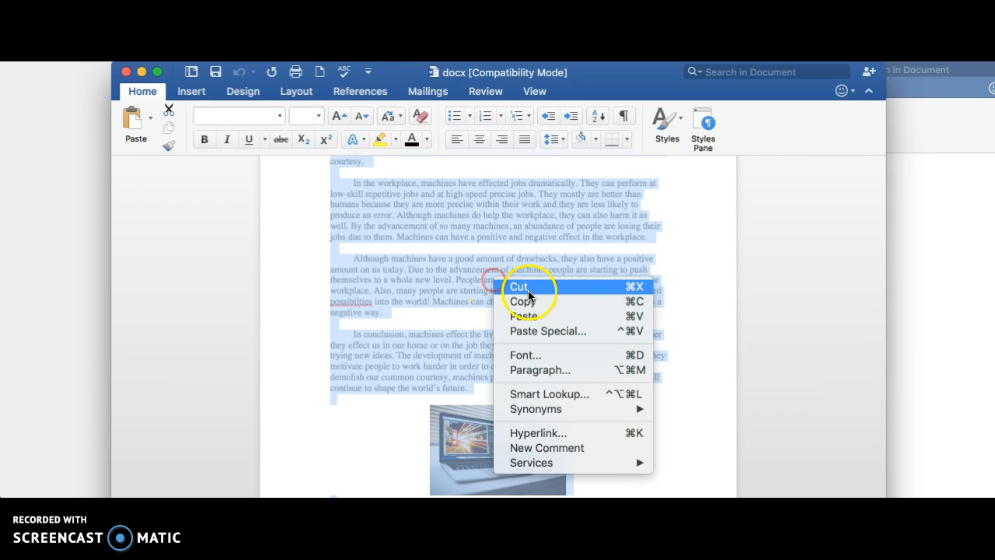
{"action": "left_click", "coordinate": [533, 304]}
Return to the ePortfolio and paste the copied essay under the Signature Assignment heading
{"action": "left_click", "coordinate": [81, 182]}
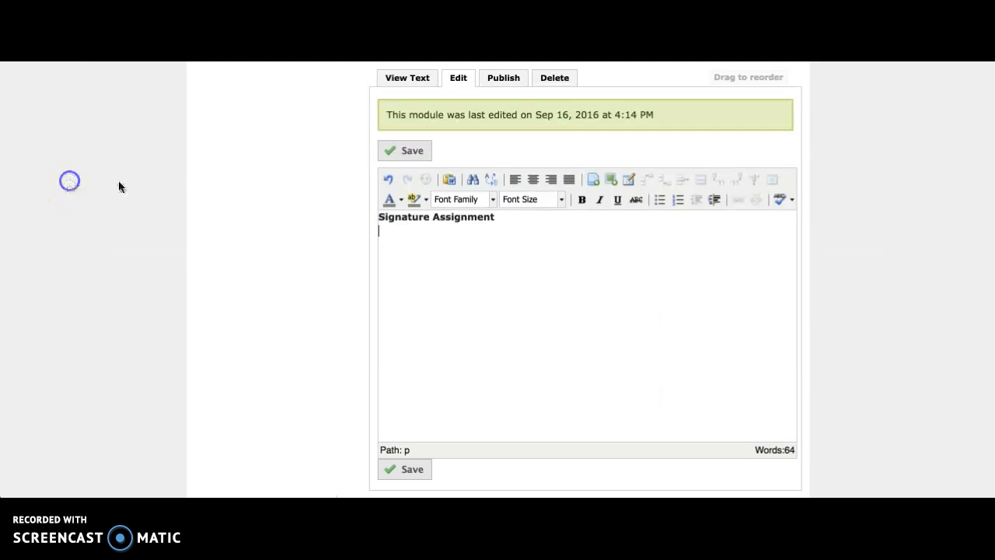
{"action": "right_click", "coordinate": [555, 238]}
{"action": "left_click", "coordinate": [611, 314]}
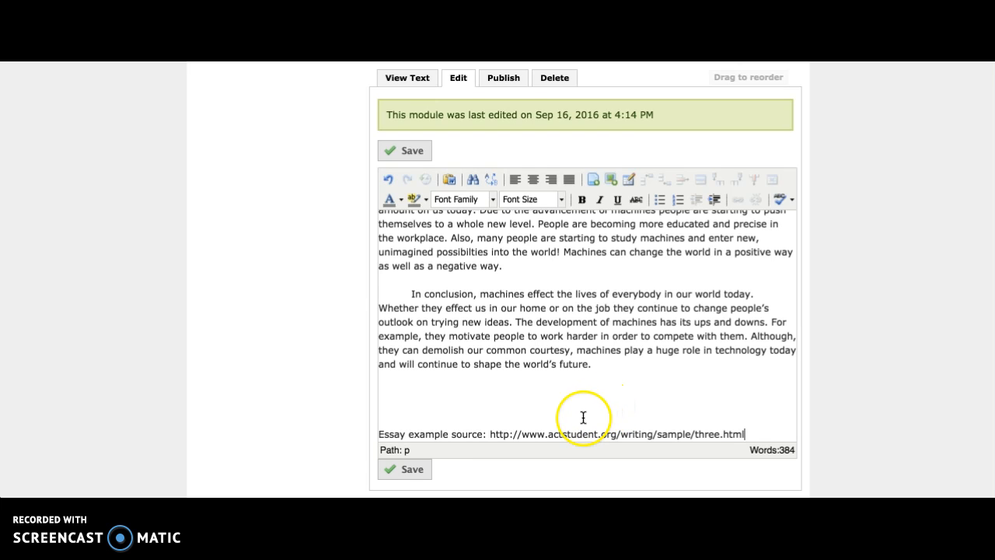
{"action": "scroll", "coordinate": [606, 389], "scroll_direction": "down", "scroll_amount": 1}
{"action": "scroll", "coordinate": [632, 362], "scroll_direction": "up", "scroll_amount": 3}
{"action": "scroll", "coordinate": [632, 361], "scroll_direction": "up", "scroll_amount": 5}
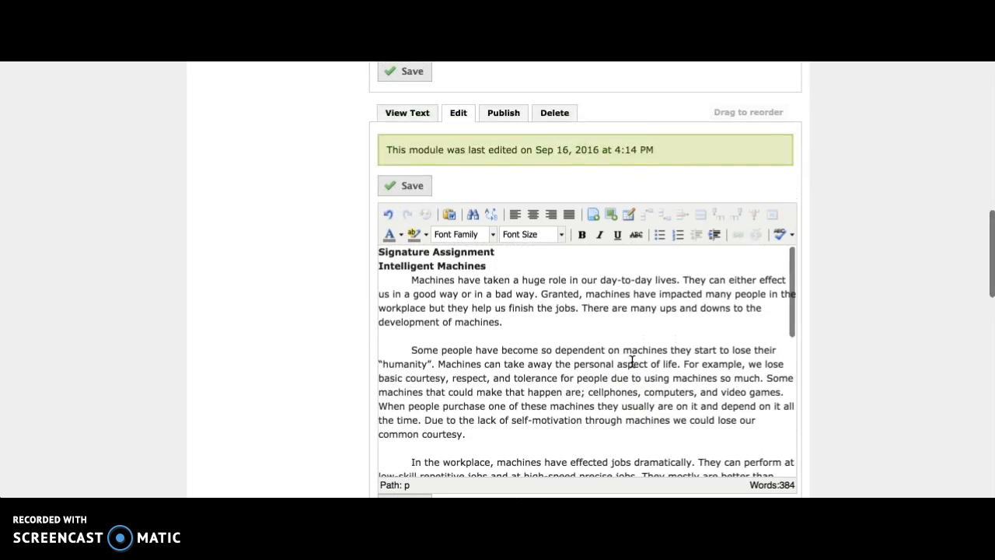
Center the "Intelligent Machines" title of the pasted essay
{"action": "left_click_drag", "start_coordinate": [505, 266], "coordinate": [373, 265]}
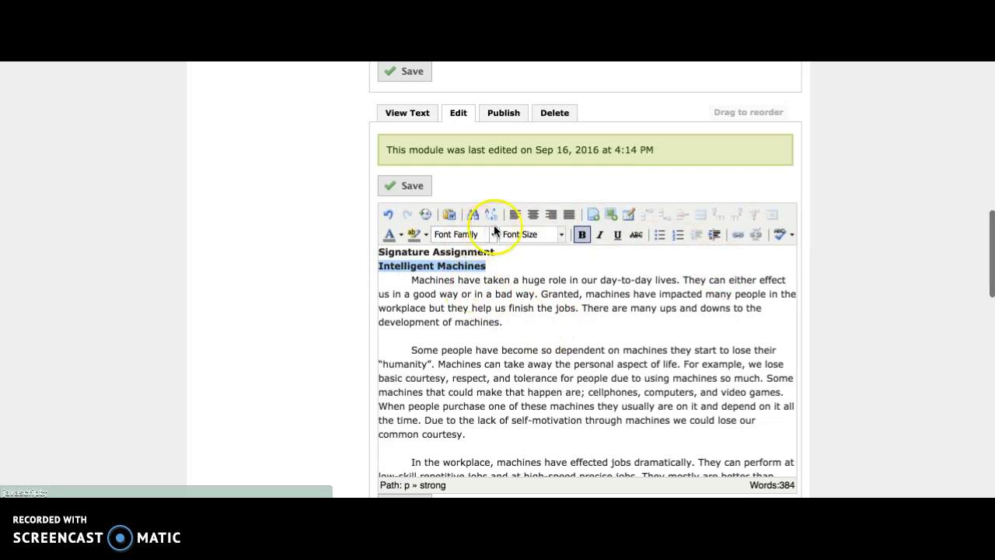
{"action": "left_click", "coordinate": [538, 216]}
{"action": "left_click", "coordinate": [660, 266]}
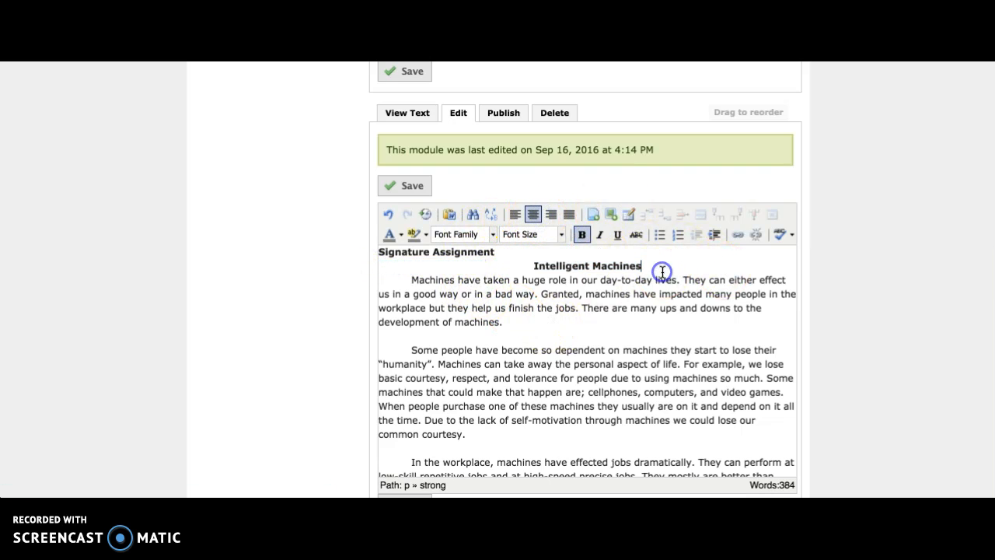
Save and publish the Signature Assignment module, and display its text view
{"action": "scroll", "coordinate": [678, 319], "scroll_direction": "down", "scroll_amount": 10}
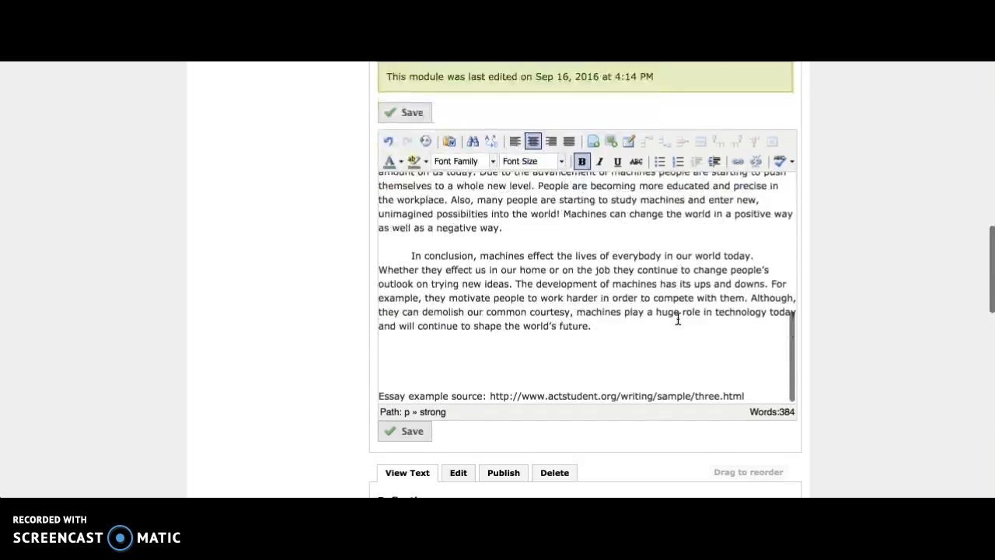
{"action": "left_click", "coordinate": [413, 199]}
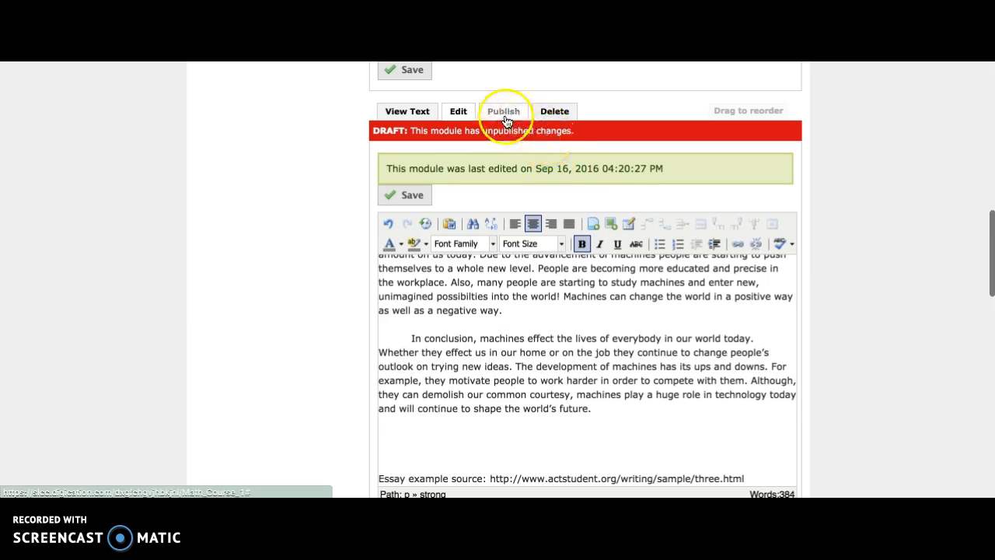
{"action": "left_click", "coordinate": [503, 112]}
{"action": "left_click", "coordinate": [432, 321]}
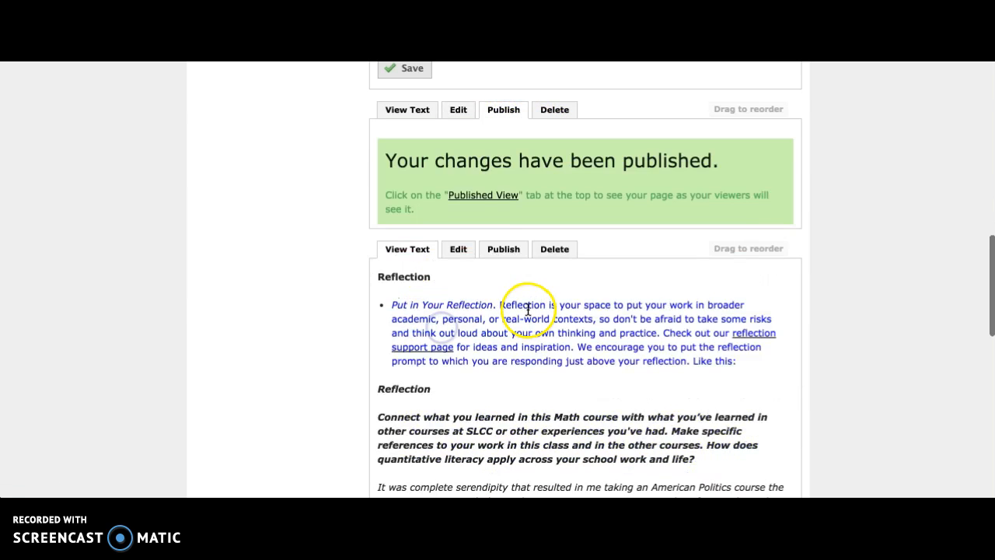
{"action": "left_click", "coordinate": [404, 110]}
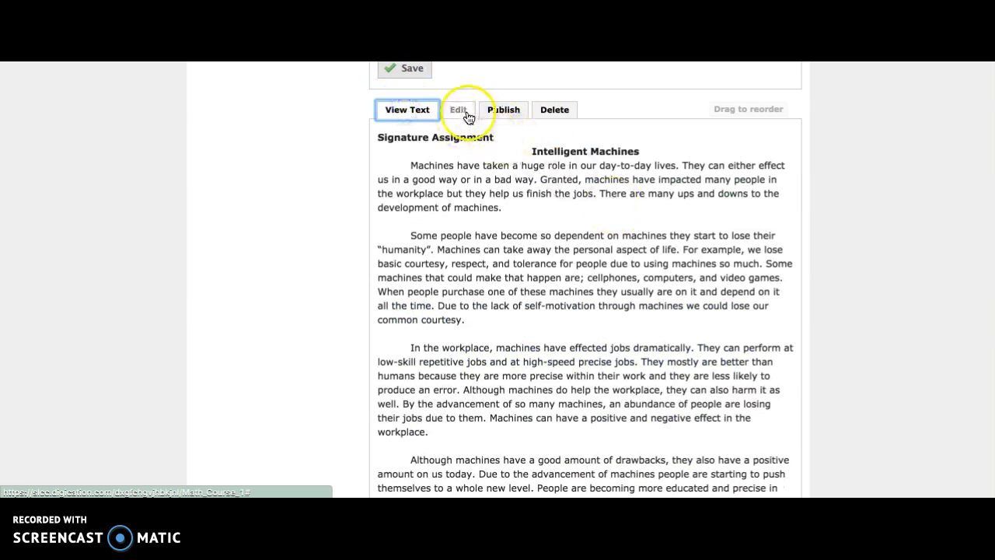
Open the Signature Assignment module for editing and delete the essay body below the "Intelligent Machines" title
{"action": "scroll", "coordinate": [621, 244], "scroll_direction": "down", "scroll_amount": 3}
{"action": "scroll", "coordinate": [621, 246], "scroll_direction": "down", "scroll_amount": 2}
{"action": "scroll", "coordinate": [619, 247], "scroll_direction": "up", "scroll_amount": 5}
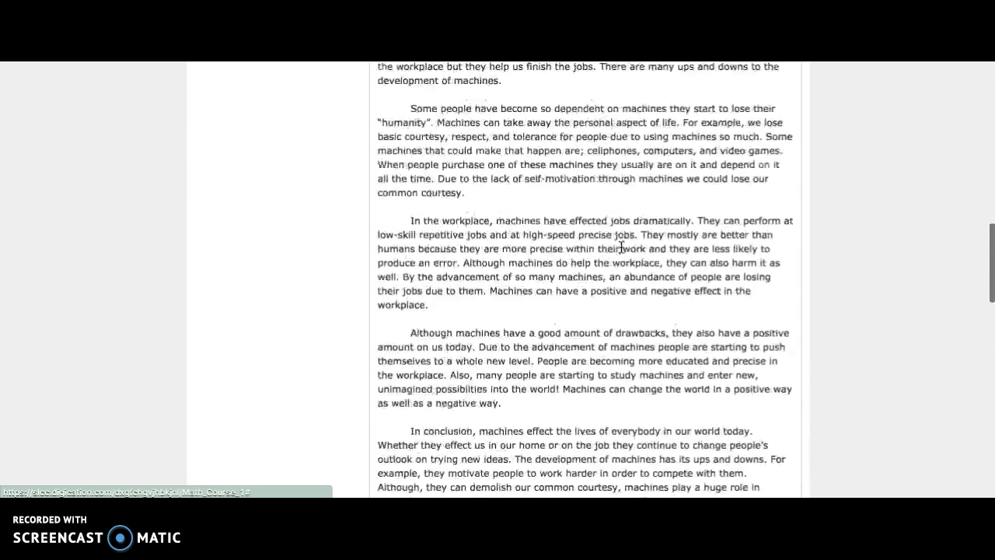
{"action": "left_click", "coordinate": [459, 73]}
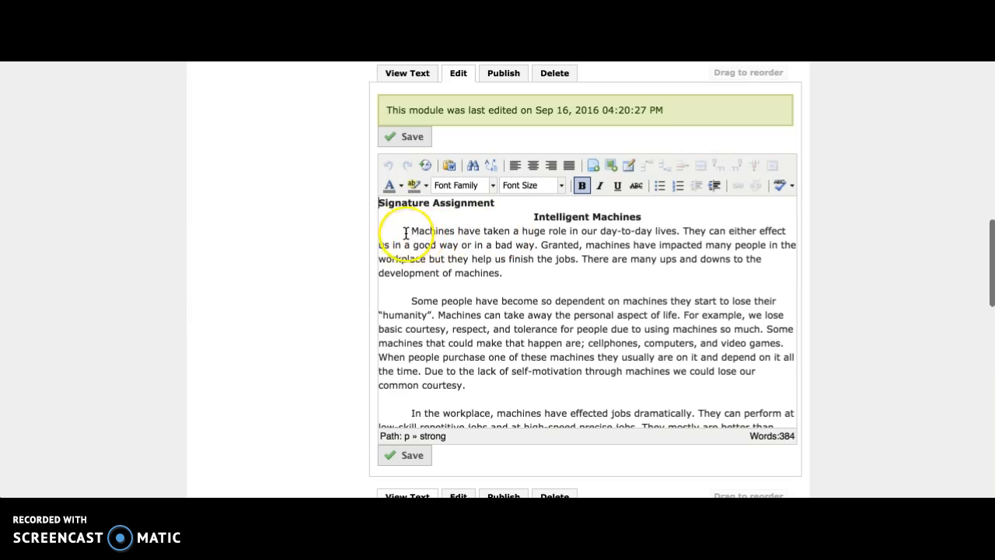
{"action": "left_click_drag", "start_coordinate": [422, 232], "coordinate": [684, 486]}
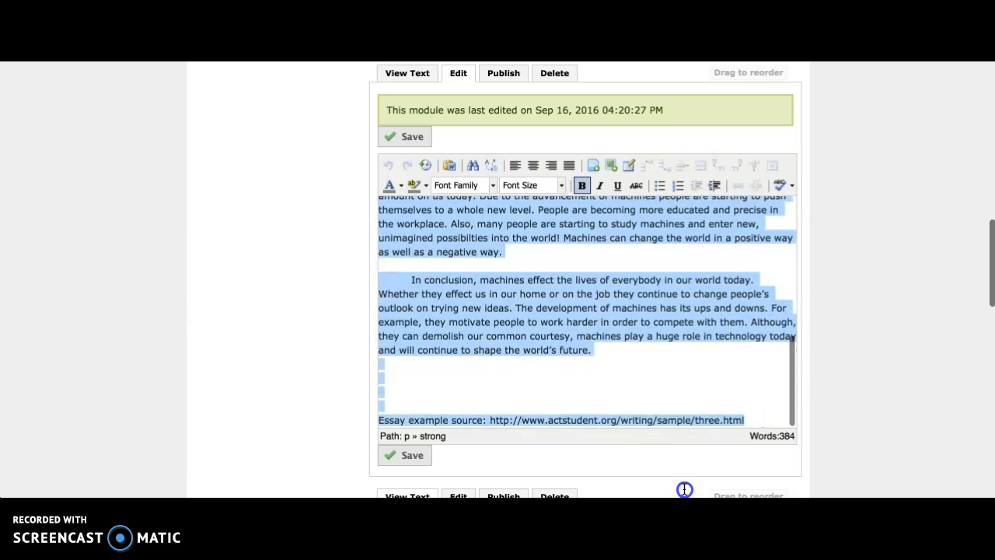
{"action": "key", "text": "BackSpace"}
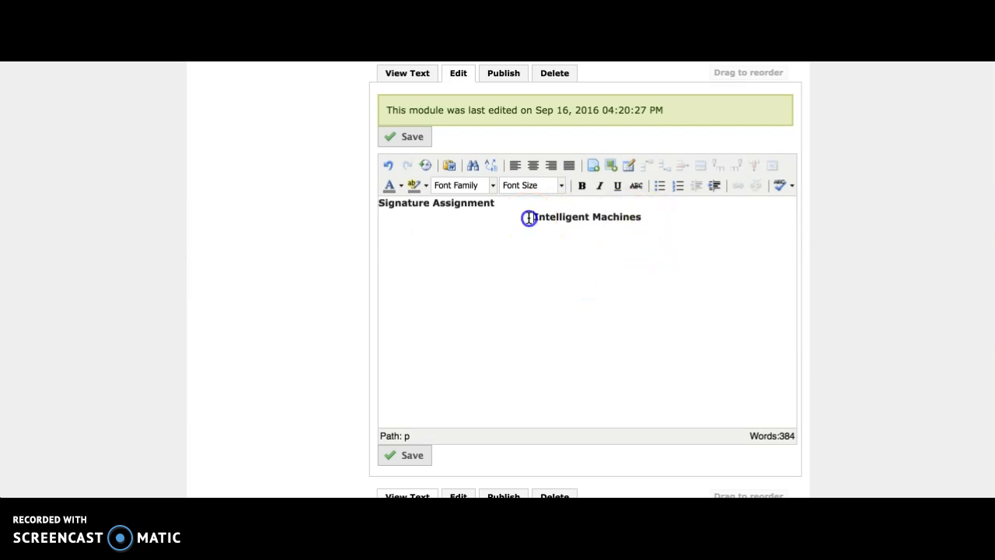
Select the "Intelligent Machines" title and open the dialog for inserting a file from the computer as its link
{"action": "left_click_drag", "start_coordinate": [529, 218], "coordinate": [658, 216]}
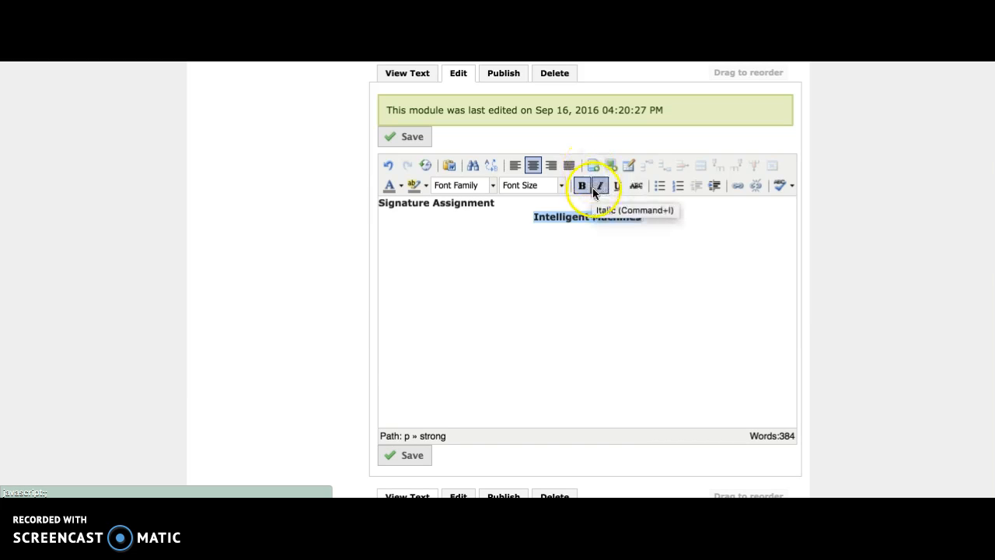
{"action": "right_click", "coordinate": [546, 223]}
{"action": "left_click", "coordinate": [546, 224]}
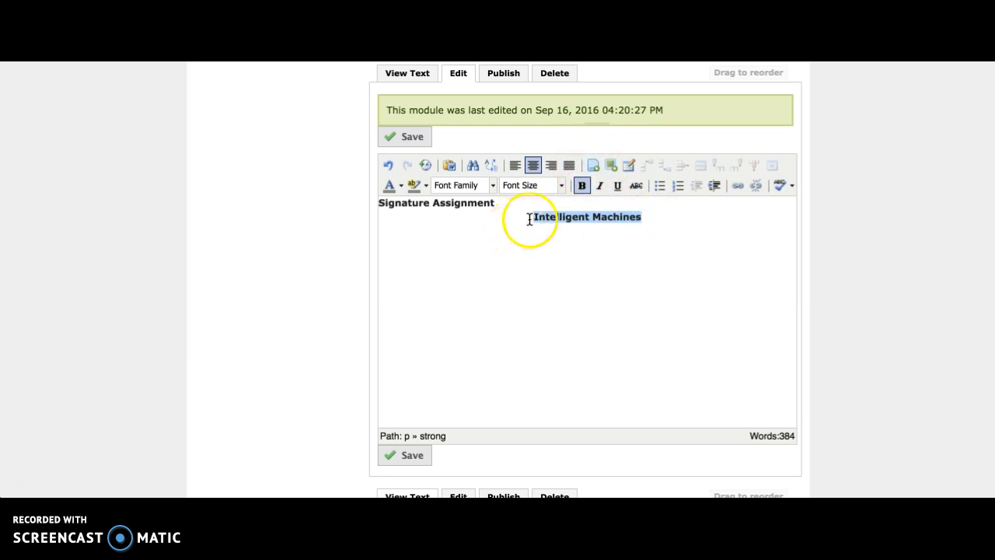
{"action": "left_click", "coordinate": [592, 167]}
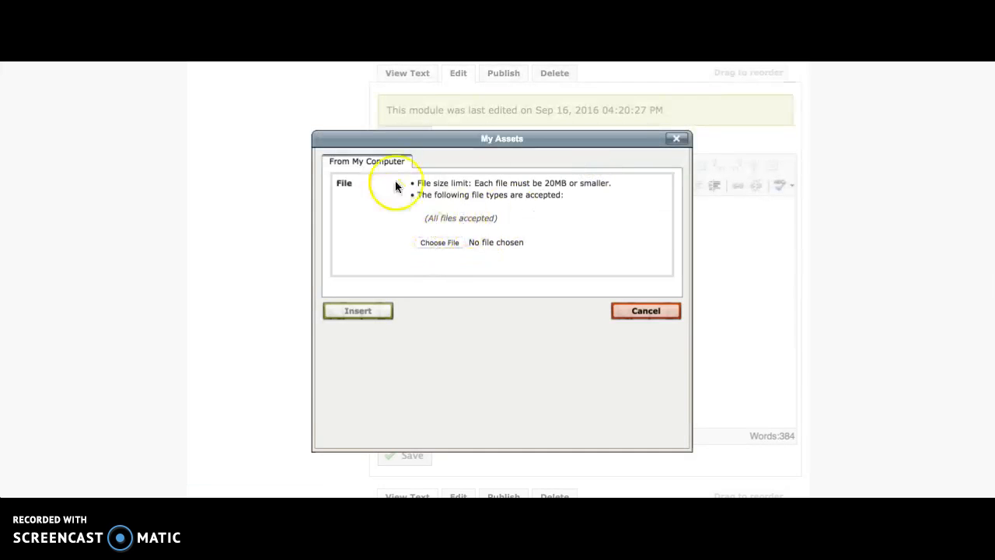
{"action": "left_click", "coordinate": [453, 243]}
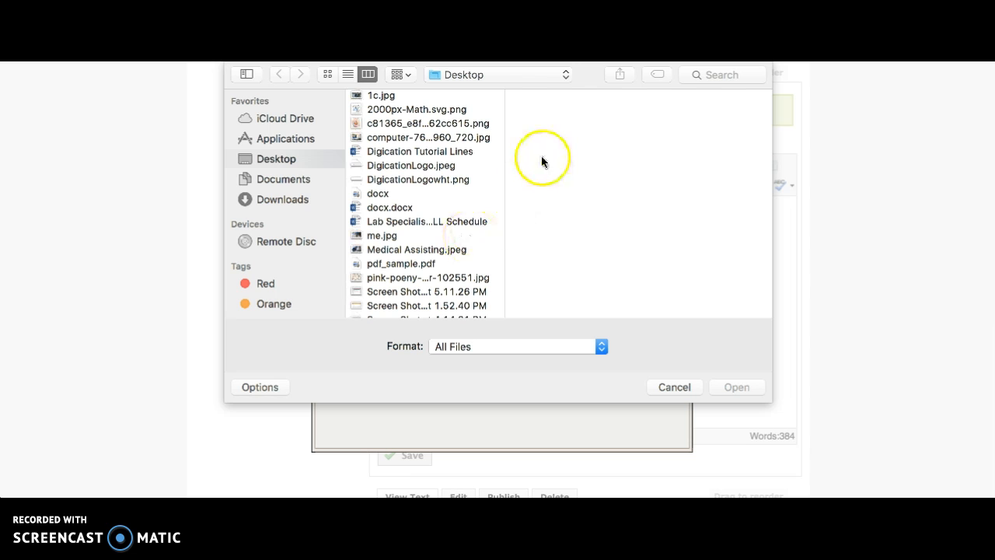
{"action": "left_click", "coordinate": [397, 208]}
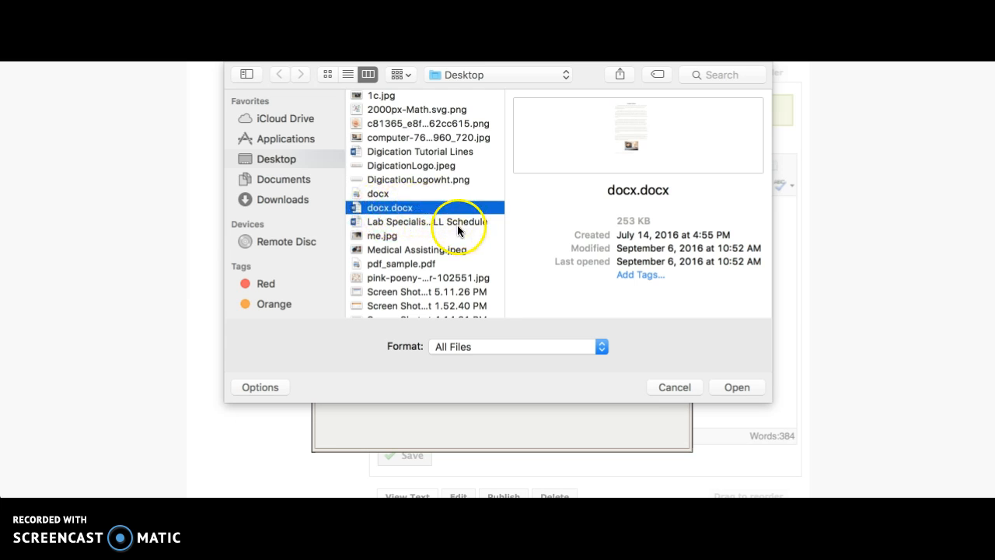
{"action": "left_click", "coordinate": [425, 265]}
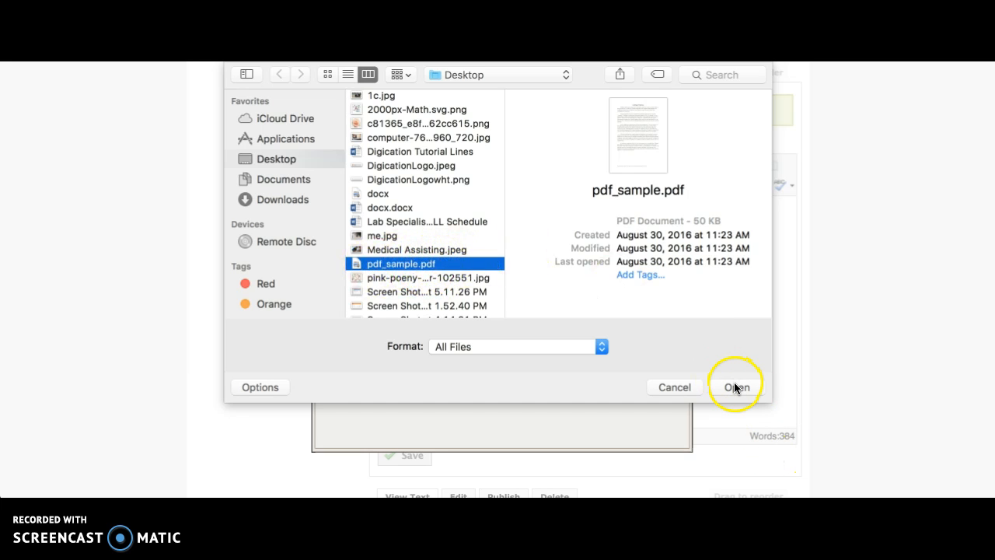
{"action": "left_click", "coordinate": [681, 384]}
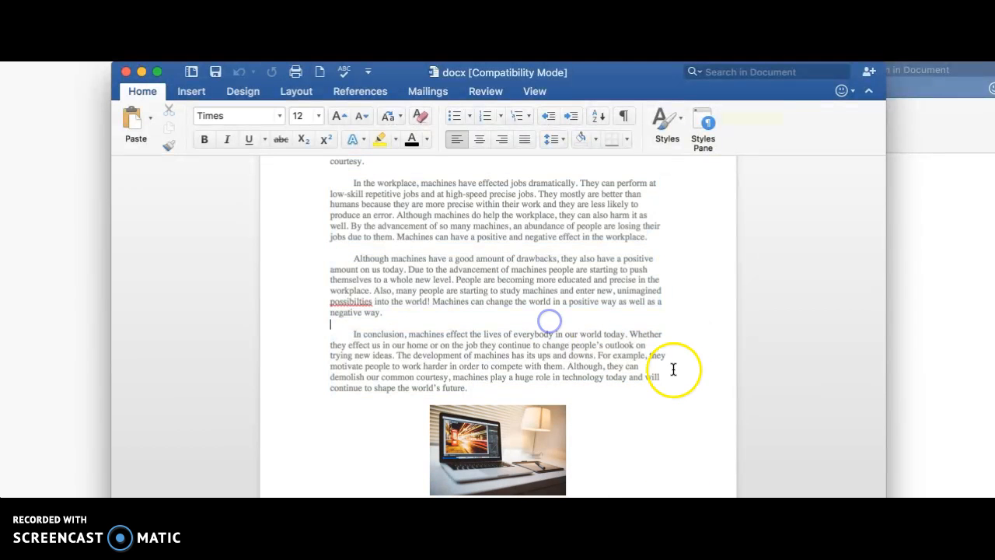
In the Word essay document, save a copy to the Desktop as a PDF named docx, replacing the existing file
{"action": "scroll", "coordinate": [669, 380], "scroll_direction": "up", "scroll_amount": 3}
{"action": "scroll", "coordinate": [668, 379], "scroll_direction": "up", "scroll_amount": 5}
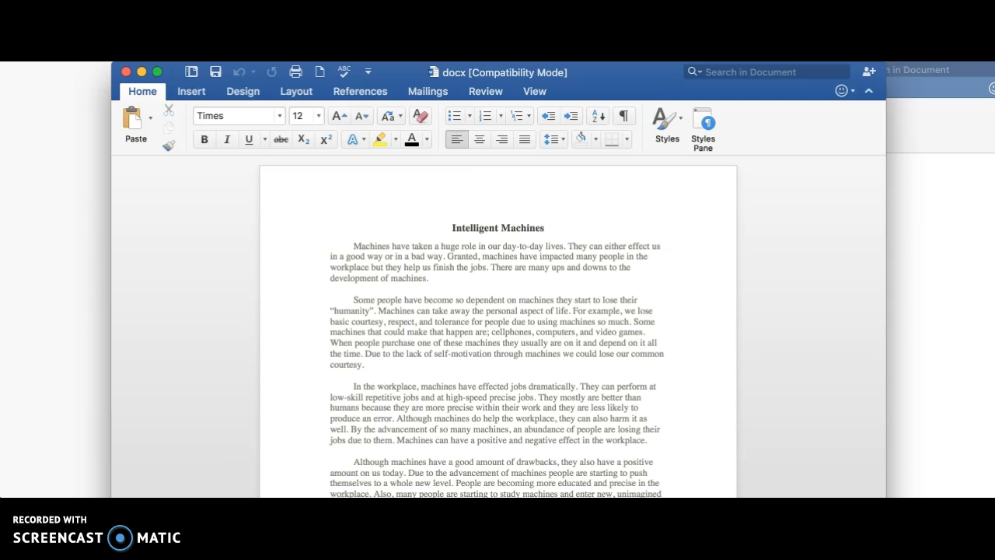
{"action": "left_click", "coordinate": [93, 61]}
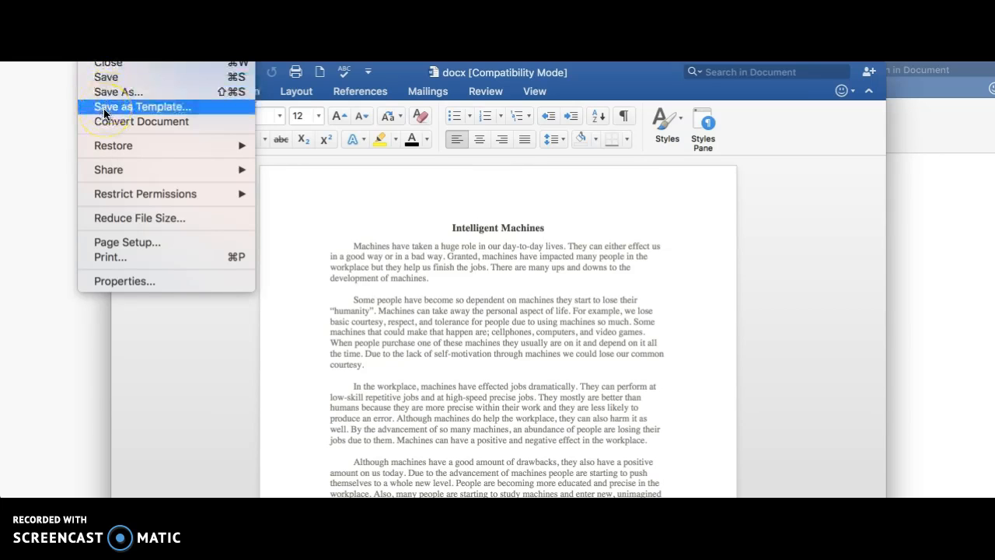
{"action": "left_click", "coordinate": [147, 93]}
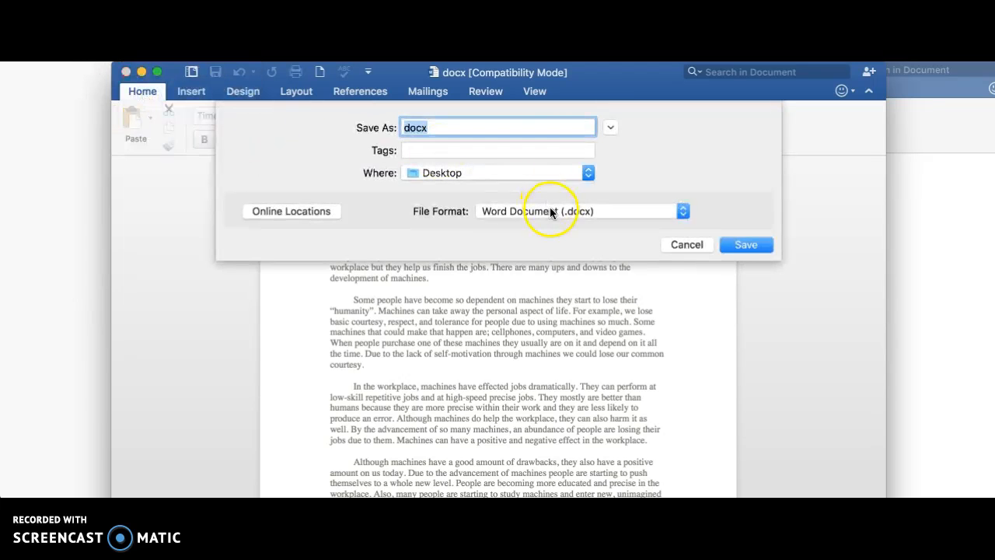
{"action": "left_click", "coordinate": [533, 211]}
{"action": "left_click", "coordinate": [541, 348]}
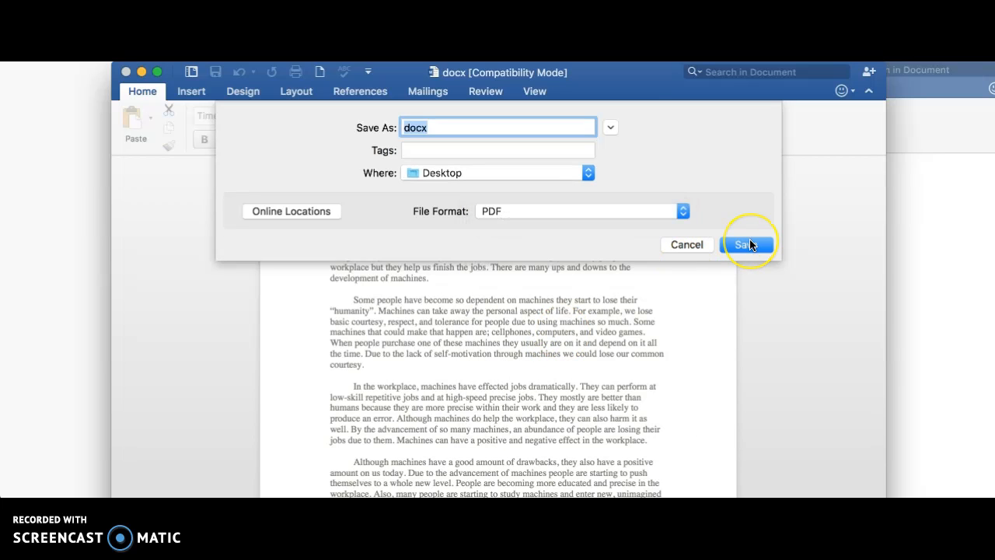
{"action": "left_click", "coordinate": [747, 245]}
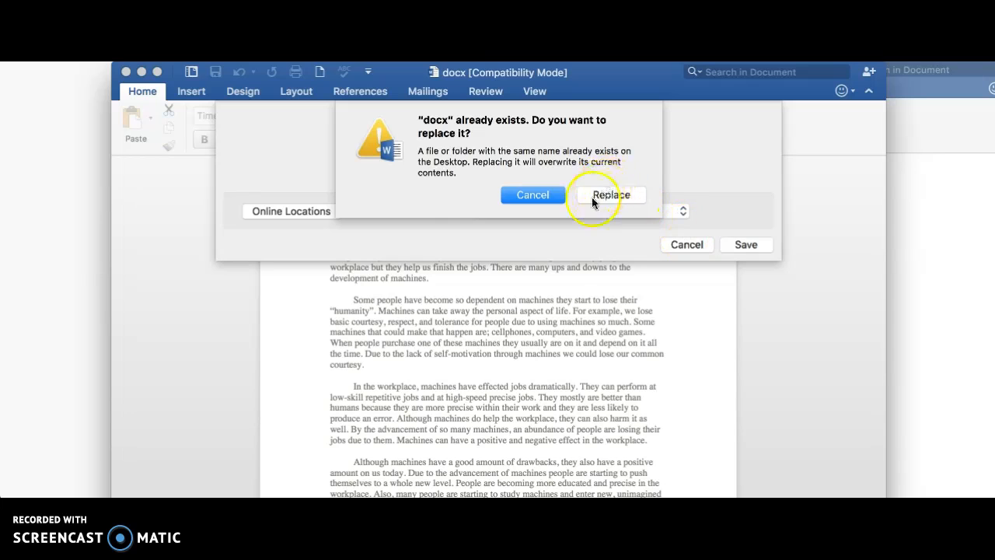
{"action": "left_click", "coordinate": [612, 196]}
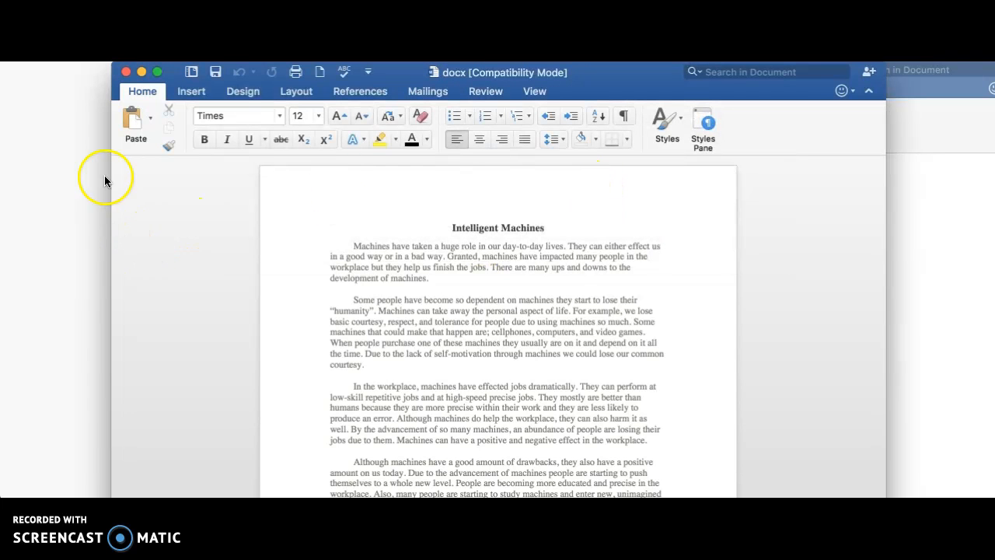
Return to the ePortfolio, upload the PDF file docx from the Desktop and insert it as a link on the selected title
{"action": "left_click", "coordinate": [53, 266]}
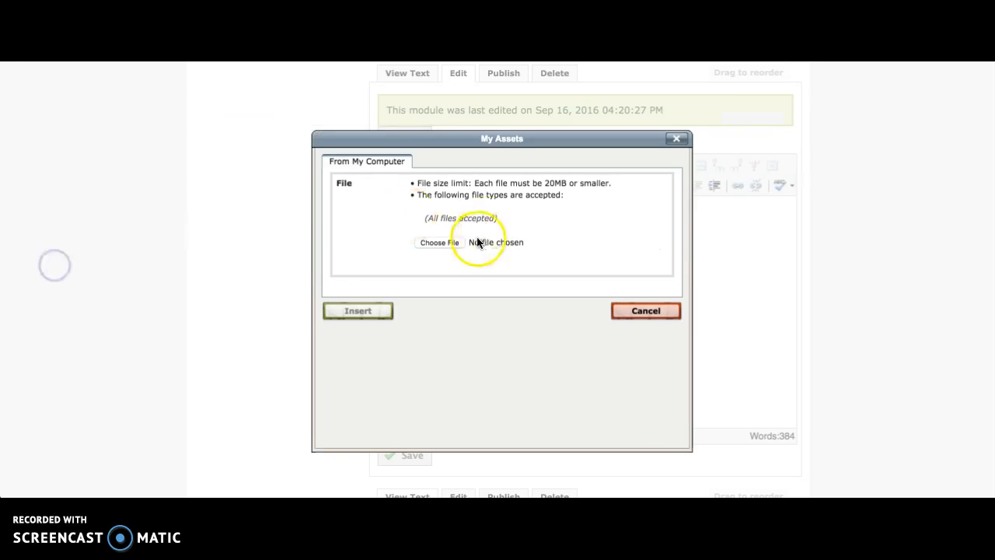
{"action": "left_click", "coordinate": [449, 243]}
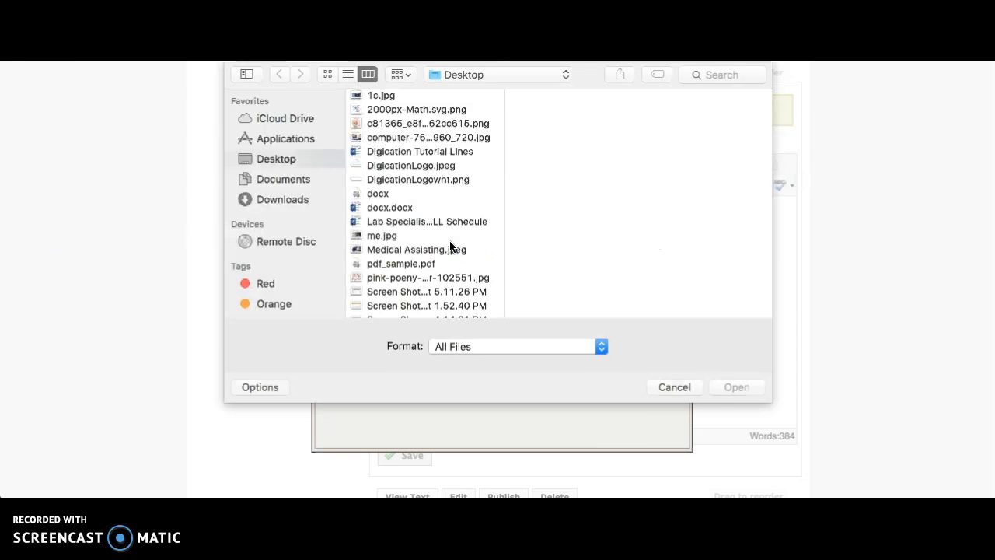
{"action": "left_click", "coordinate": [379, 195]}
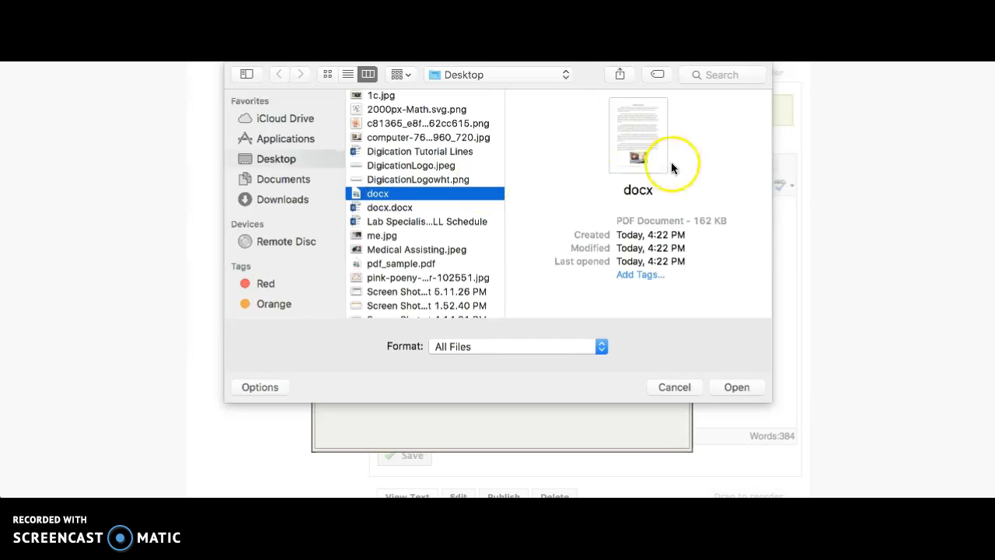
{"action": "left_click", "coordinate": [742, 388]}
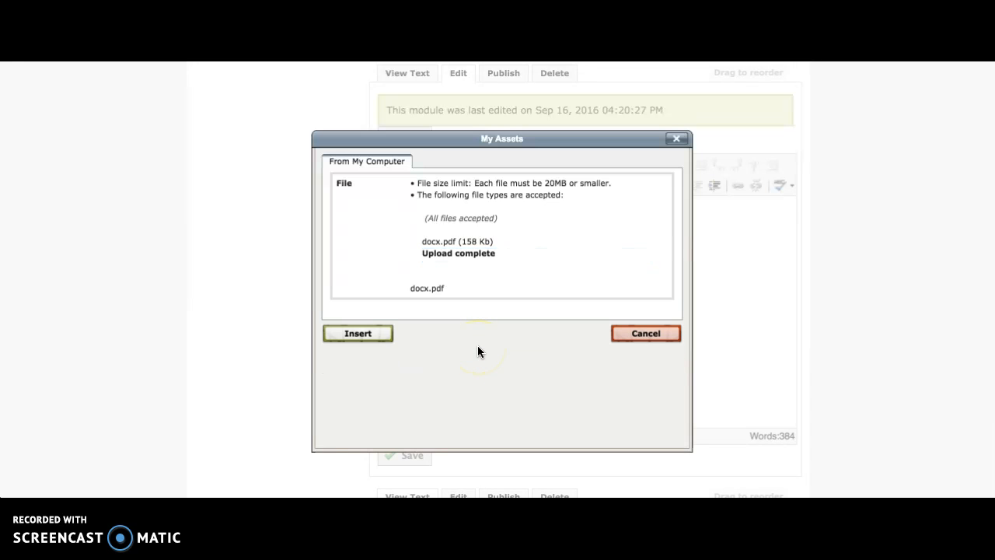
{"action": "left_click", "coordinate": [368, 338]}
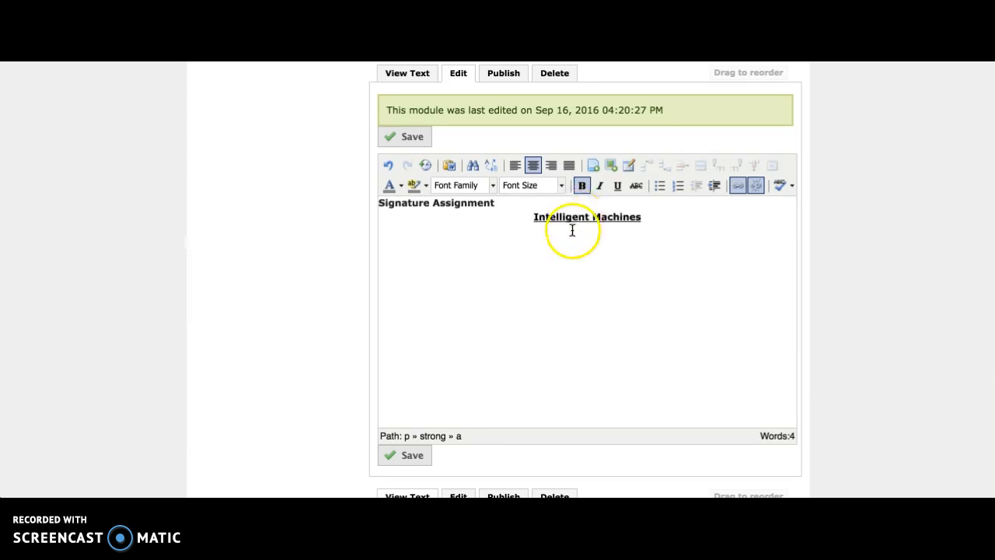
Add a new line below the linked title, then upload docx.docx from the Desktop and insert it there as a file link
{"action": "left_click", "coordinate": [656, 215]}
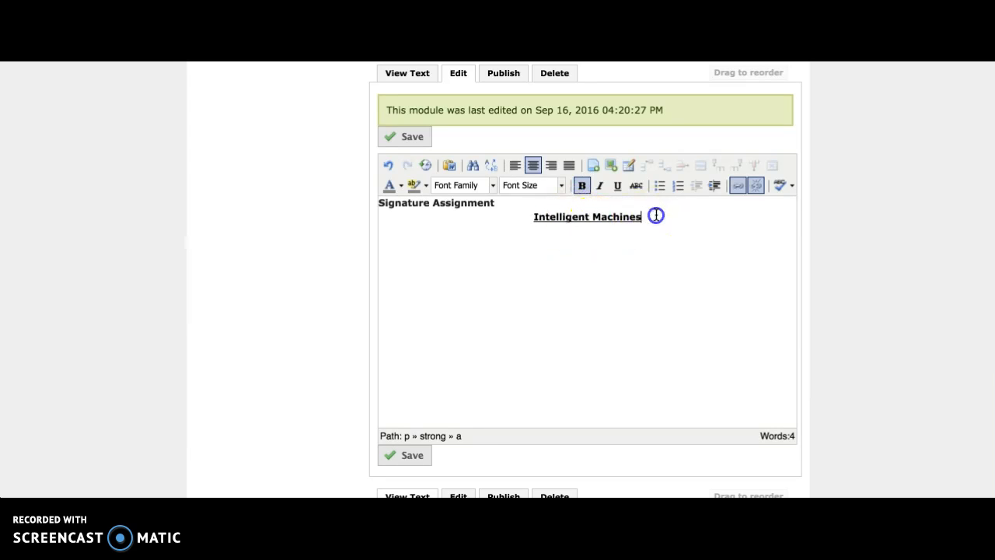
{"action": "key", "text": "Return"}
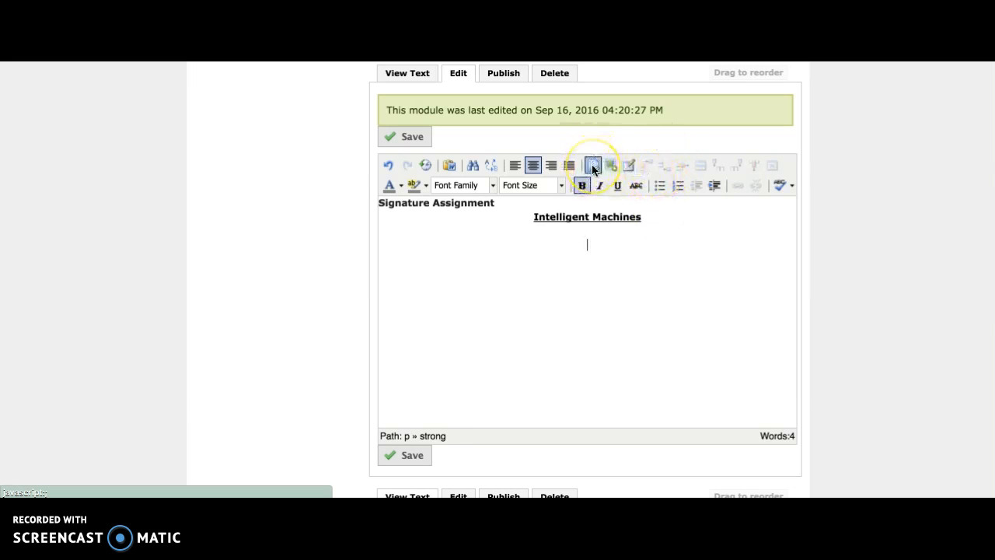
{"action": "left_click", "coordinate": [447, 205]}
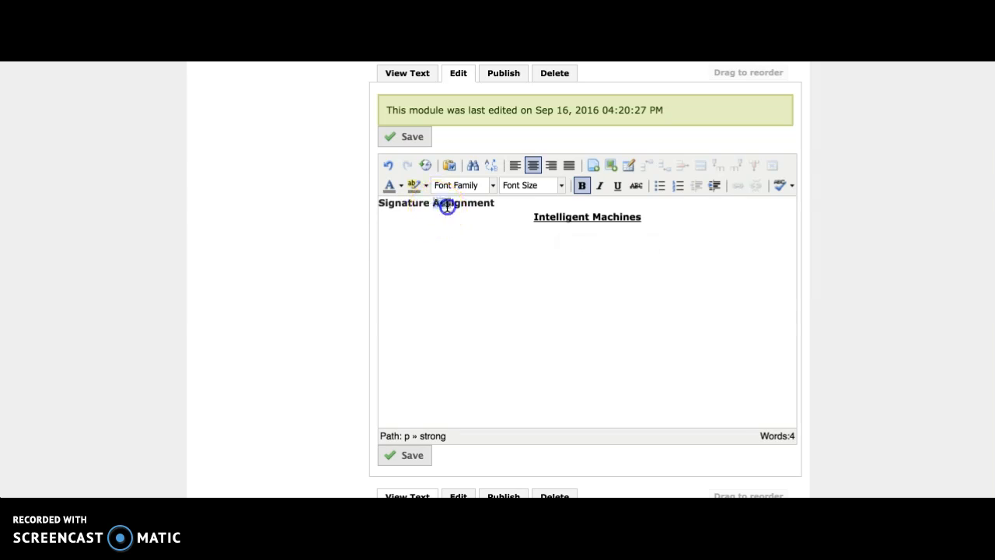
{"action": "double_click", "coordinate": [447, 205]}
{"action": "left_click", "coordinate": [597, 247]}
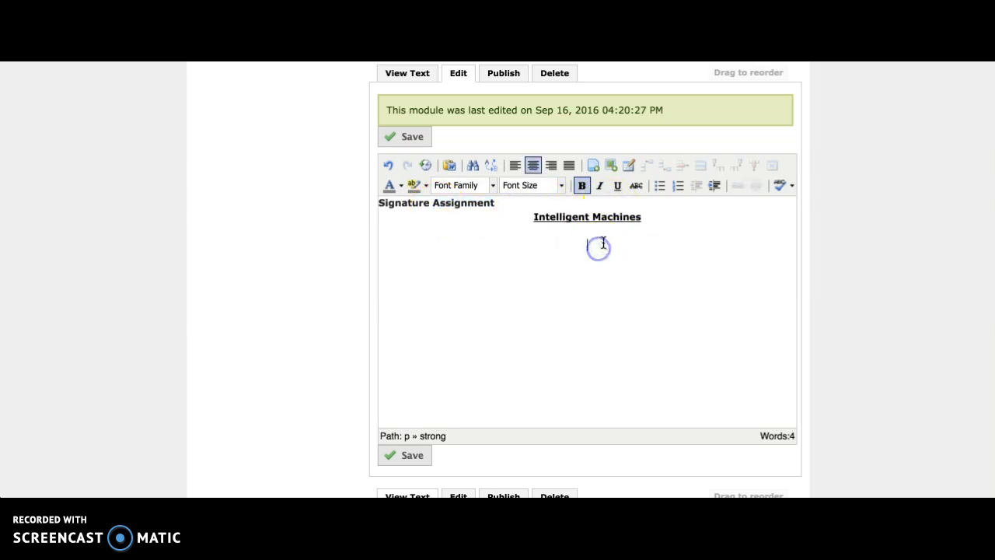
{"action": "left_click", "coordinate": [593, 165]}
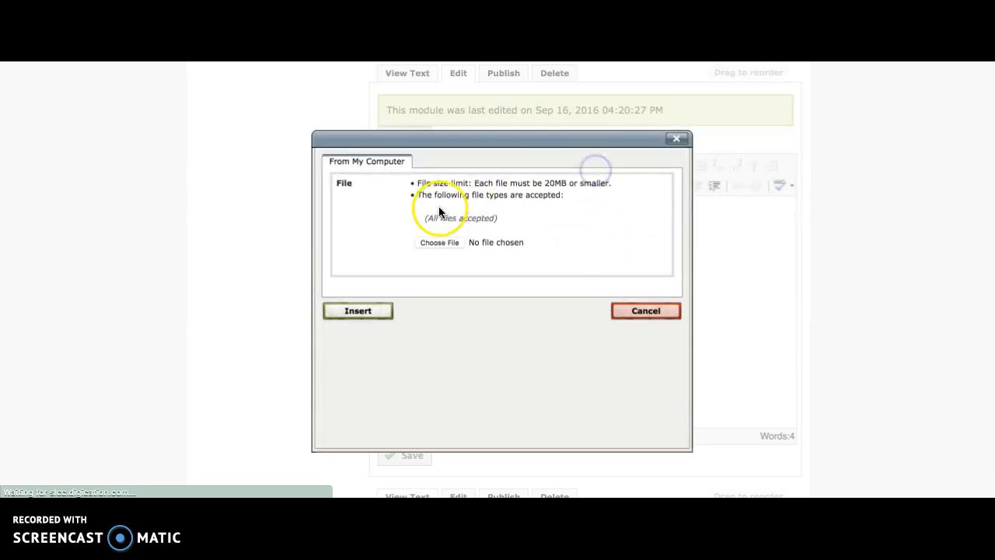
{"action": "left_click", "coordinate": [446, 245]}
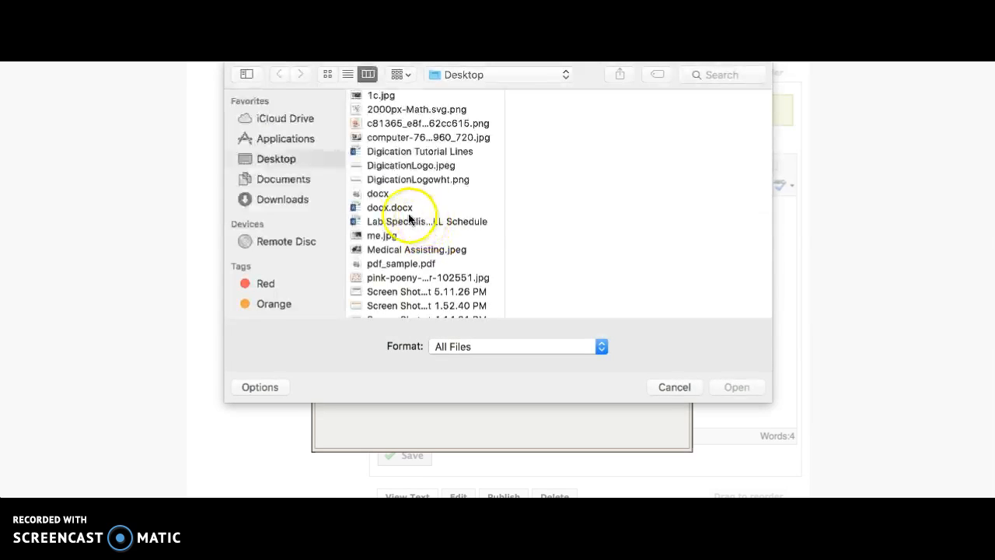
{"action": "left_click", "coordinate": [388, 207]}
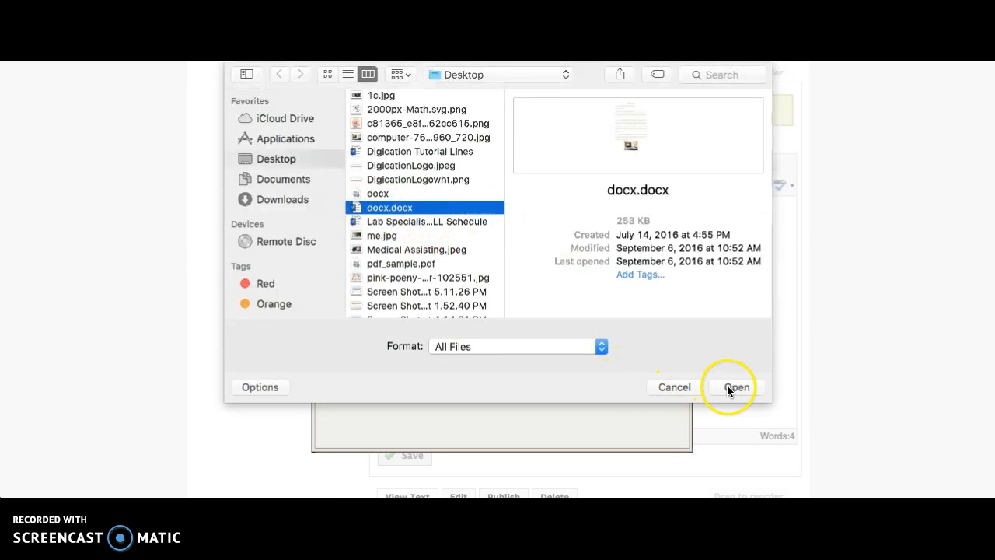
{"action": "left_click", "coordinate": [737, 387]}
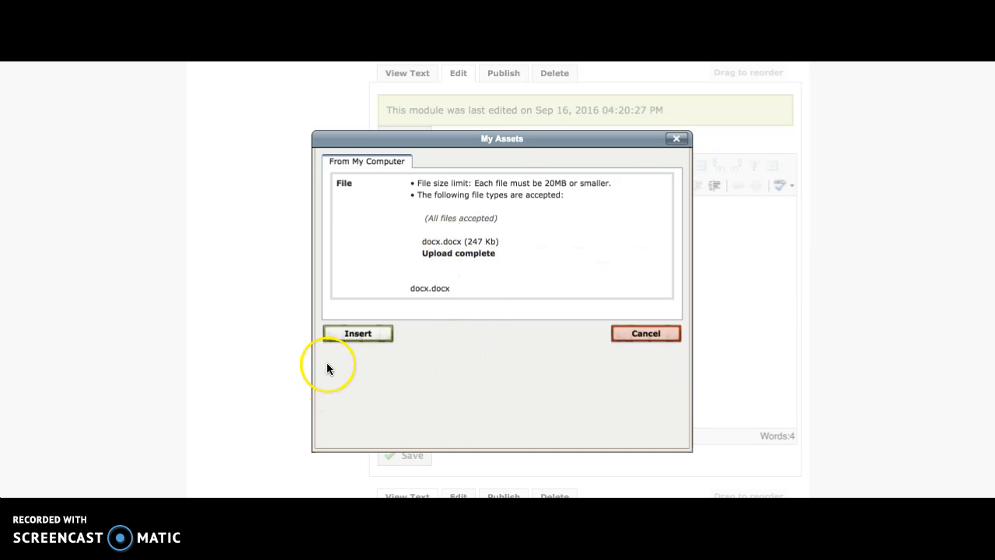
{"action": "left_click", "coordinate": [355, 331]}
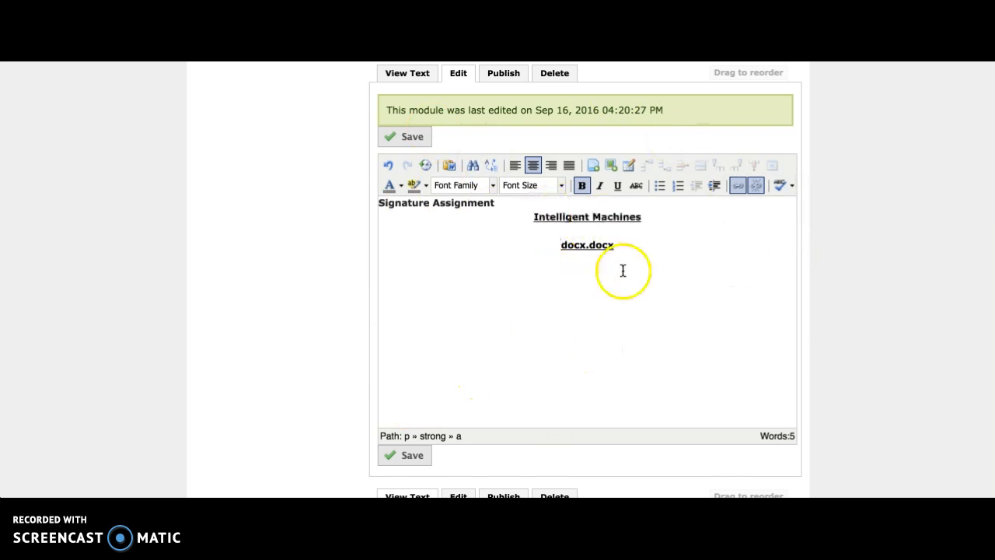
Delete the "Intelligent Machines" title and the docx.docx link, keeping only the Signature Assignment heading
{"action": "scroll", "coordinate": [614, 272], "scroll_direction": "up", "scroll_amount": 1}
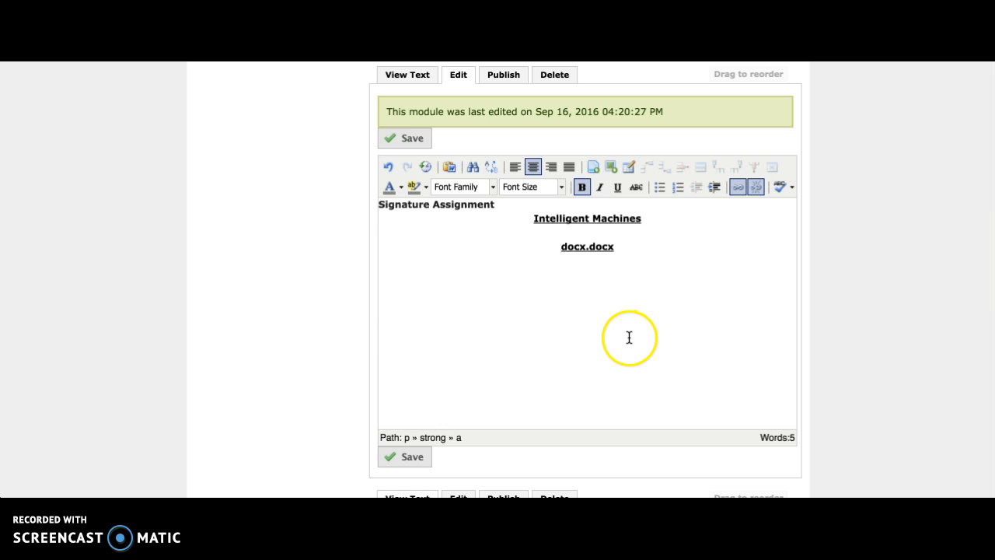
{"action": "left_click", "coordinate": [655, 296]}
{"action": "left_click", "coordinate": [558, 247], "text": "shift"}
{"action": "left_click_drag", "start_coordinate": [558, 248], "coordinate": [535, 218]}
{"action": "key", "text": "BackSpace"}
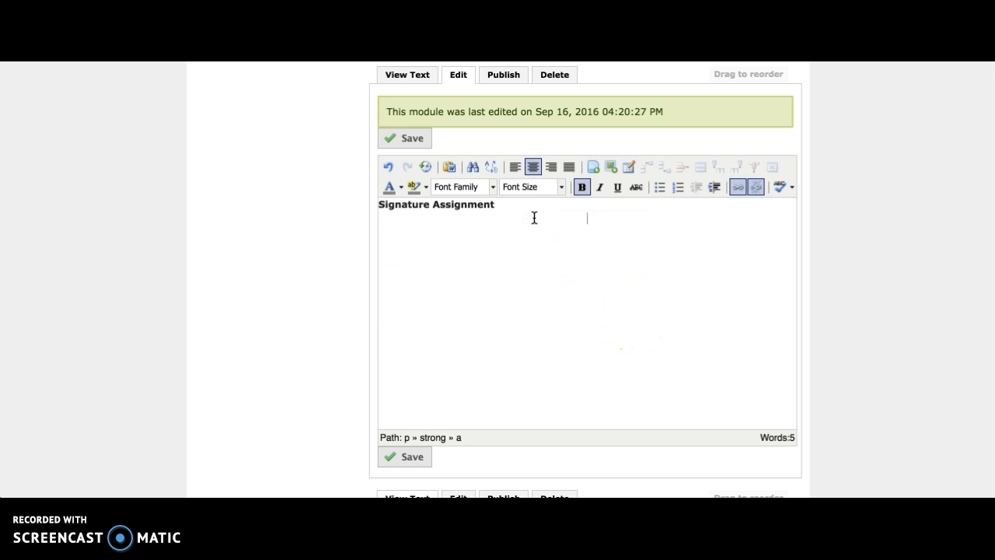
{"action": "scroll", "coordinate": [346, 204], "scroll_direction": "up", "scroll_amount": 1}
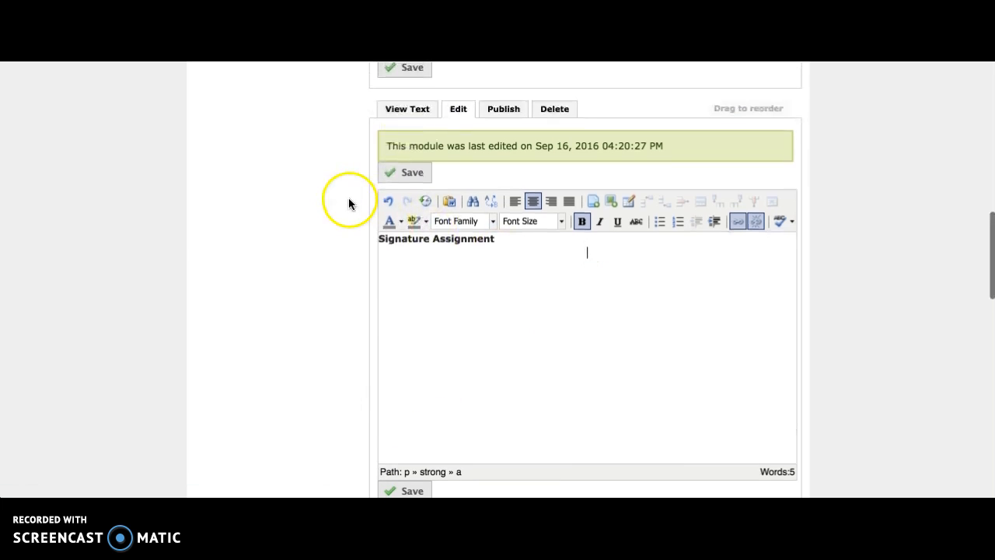
{"action": "scroll", "coordinate": [519, 389], "scroll_direction": "down", "scroll_amount": 2}
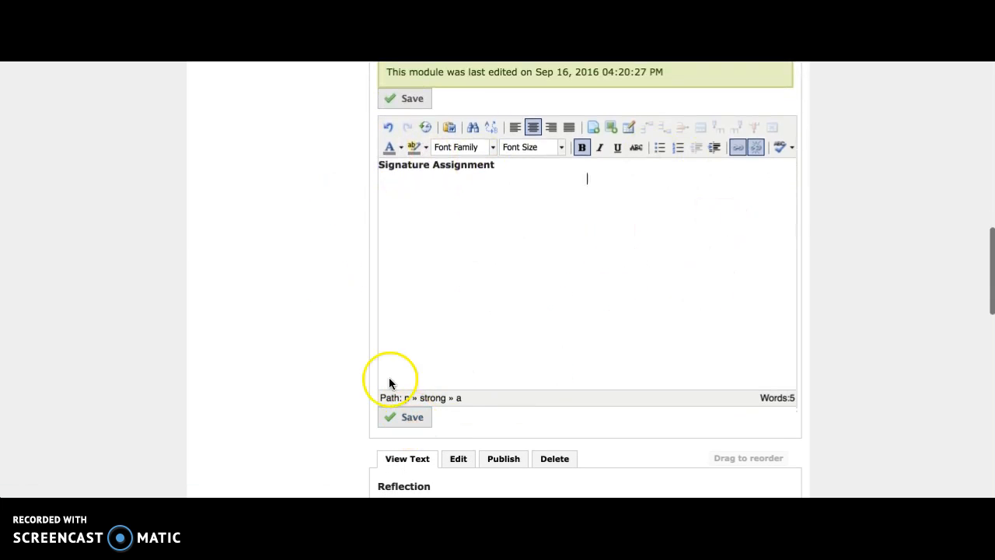
Delete the Signature Assignment text module from the Math 1050 page, discarding its unsaved changes
{"action": "scroll", "coordinate": [332, 301], "scroll_direction": "up", "scroll_amount": 1}
{"action": "scroll", "coordinate": [332, 301], "scroll_direction": "up", "scroll_amount": 1}
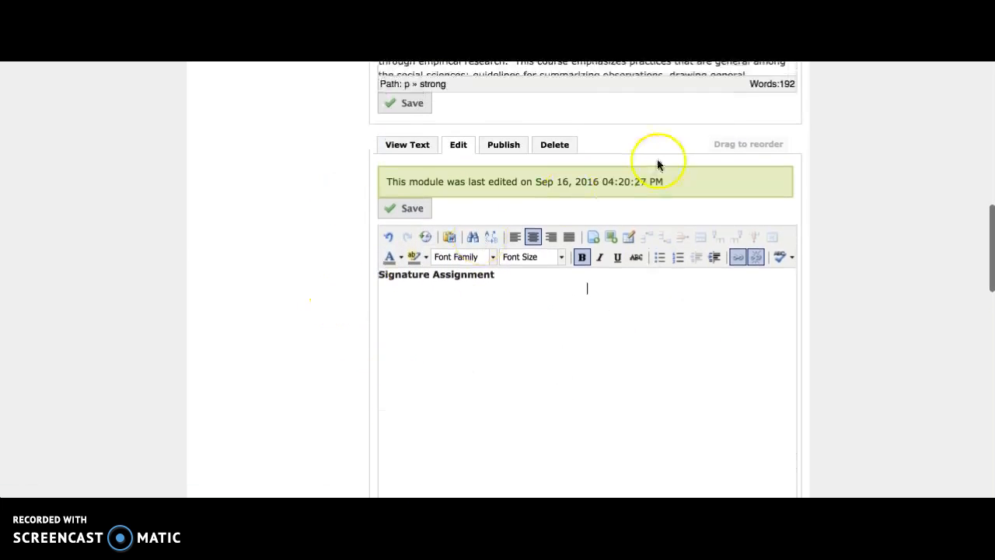
{"action": "left_click", "coordinate": [552, 145]}
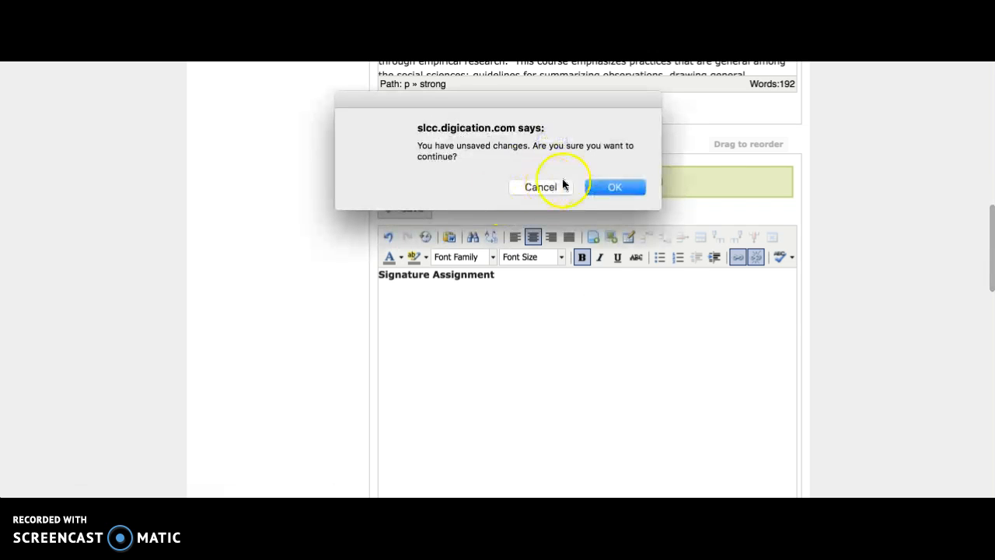
{"action": "left_click", "coordinate": [621, 187]}
{"action": "left_click", "coordinate": [401, 243]}
{"action": "left_click", "coordinate": [399, 275]}
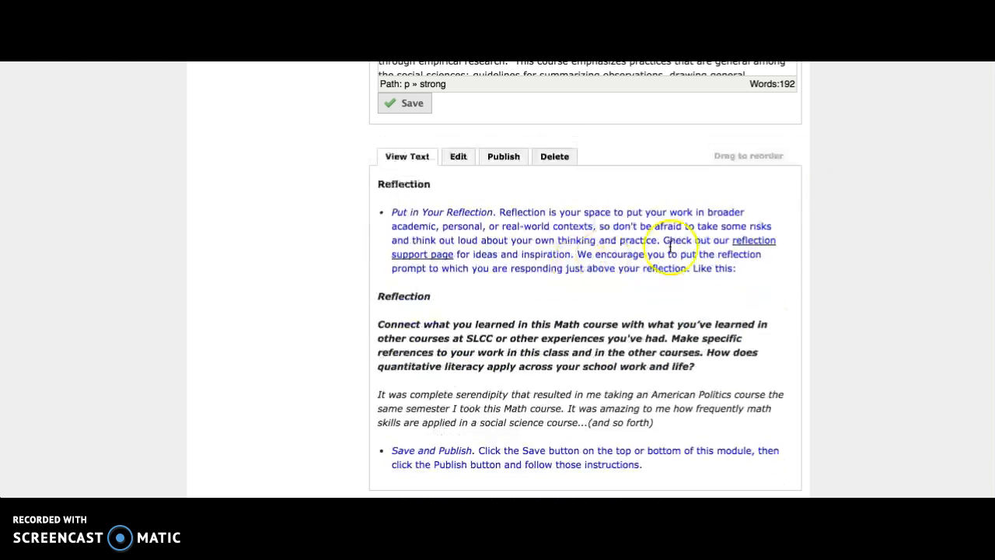
Add a Gallery module to the Math 1050 page
{"action": "scroll", "coordinate": [867, 196], "scroll_direction": "up", "scroll_amount": 6}
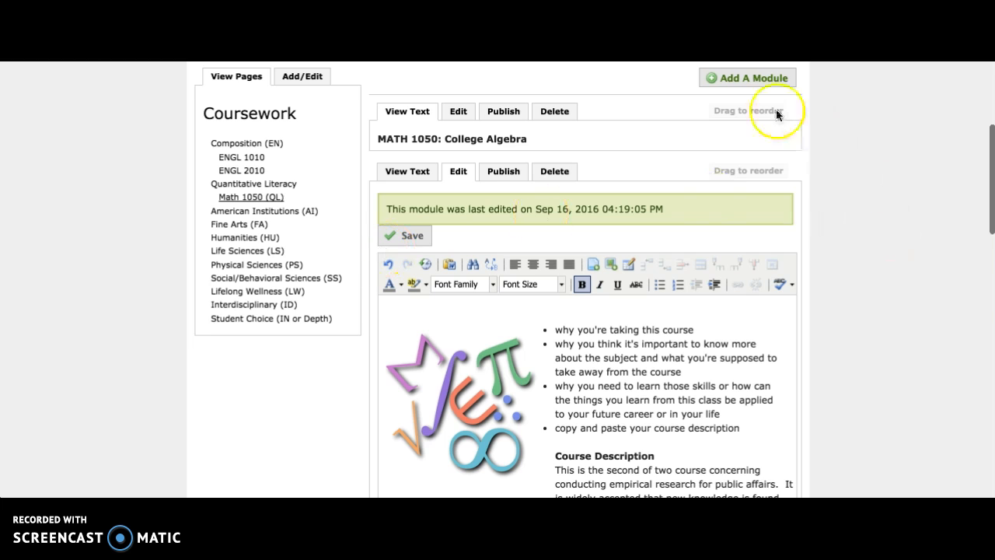
{"action": "scroll", "coordinate": [774, 123], "scroll_direction": "up", "scroll_amount": 1}
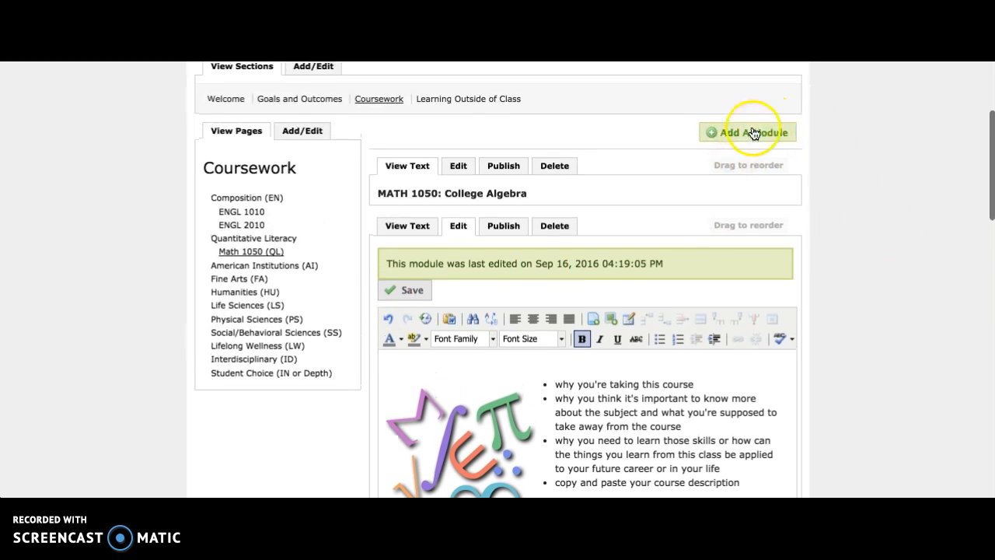
{"action": "left_click", "coordinate": [762, 135]}
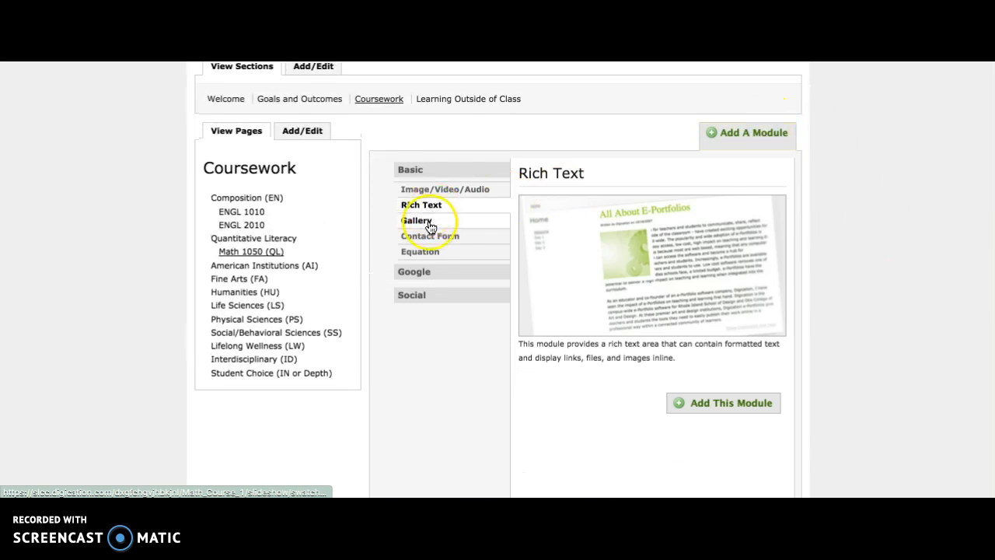
{"action": "left_click", "coordinate": [418, 223]}
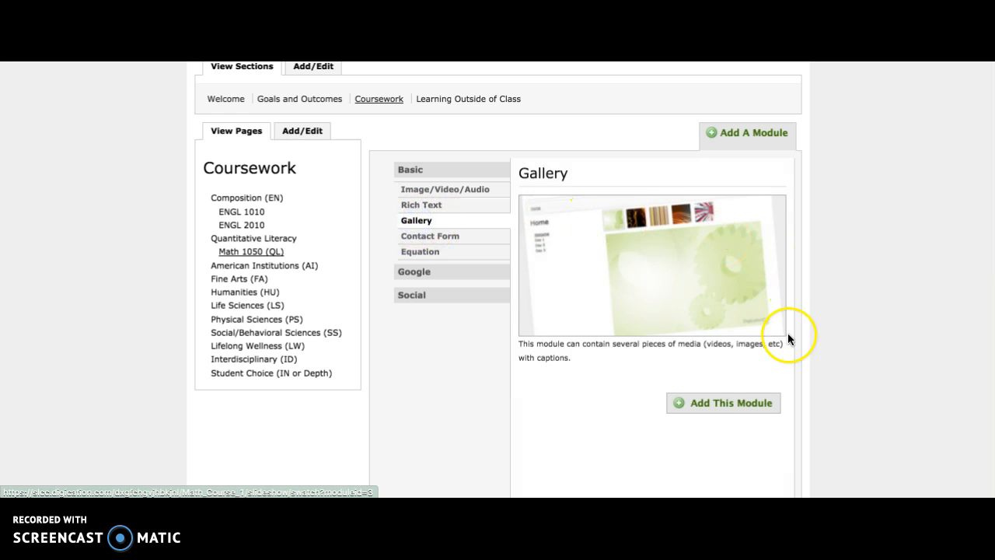
{"action": "left_click", "coordinate": [728, 404]}
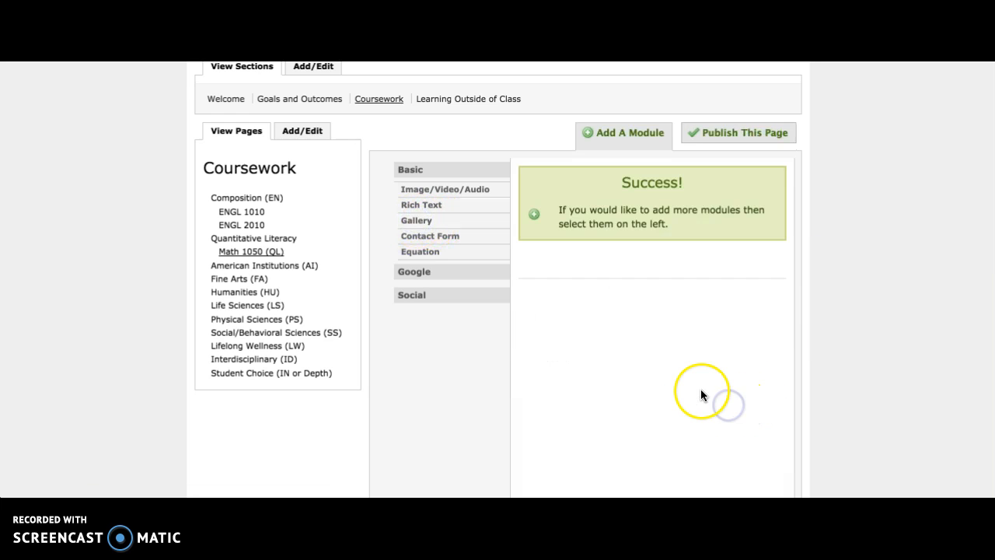
Upload pdf_sample.pdf from the Desktop as media in the new gallery module
{"action": "scroll", "coordinate": [676, 350], "scroll_direction": "down", "scroll_amount": 4}
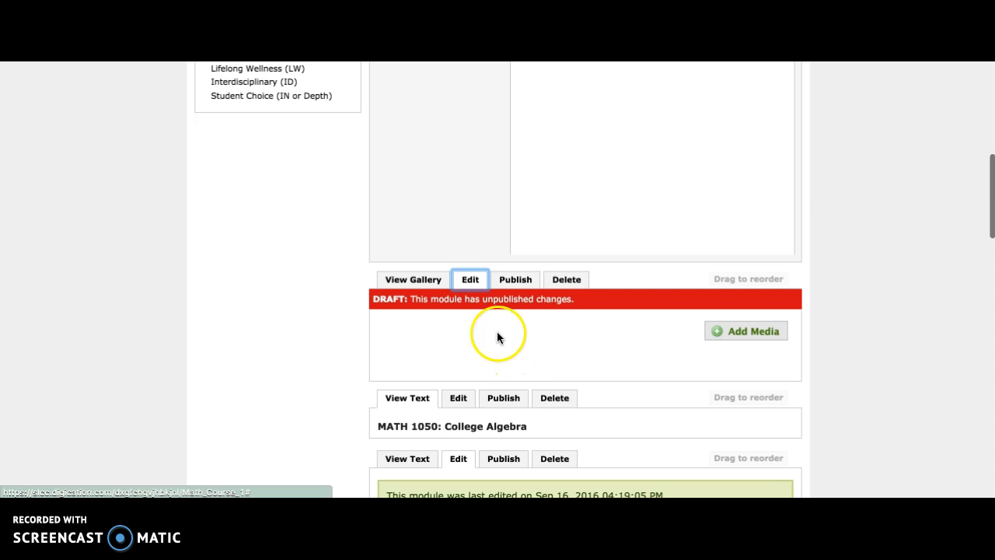
{"action": "scroll", "coordinate": [530, 205], "scroll_direction": "down", "scroll_amount": 5}
{"action": "scroll", "coordinate": [435, 233], "scroll_direction": "up", "scroll_amount": 2}
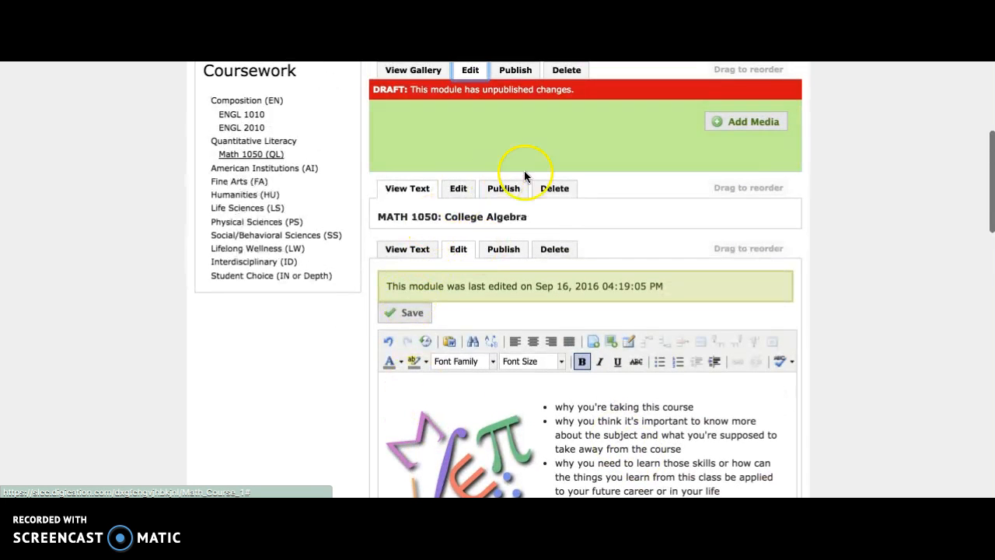
{"action": "scroll", "coordinate": [548, 169], "scroll_direction": "up", "scroll_amount": 1}
{"action": "scroll", "coordinate": [548, 174], "scroll_direction": "up", "scroll_amount": 1}
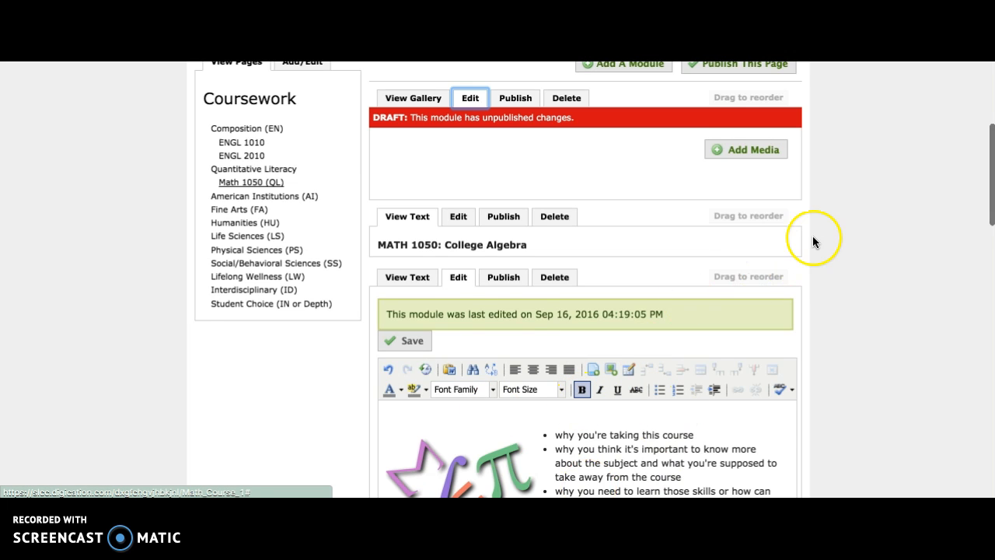
{"action": "scroll", "coordinate": [812, 237], "scroll_direction": "up", "scroll_amount": 2}
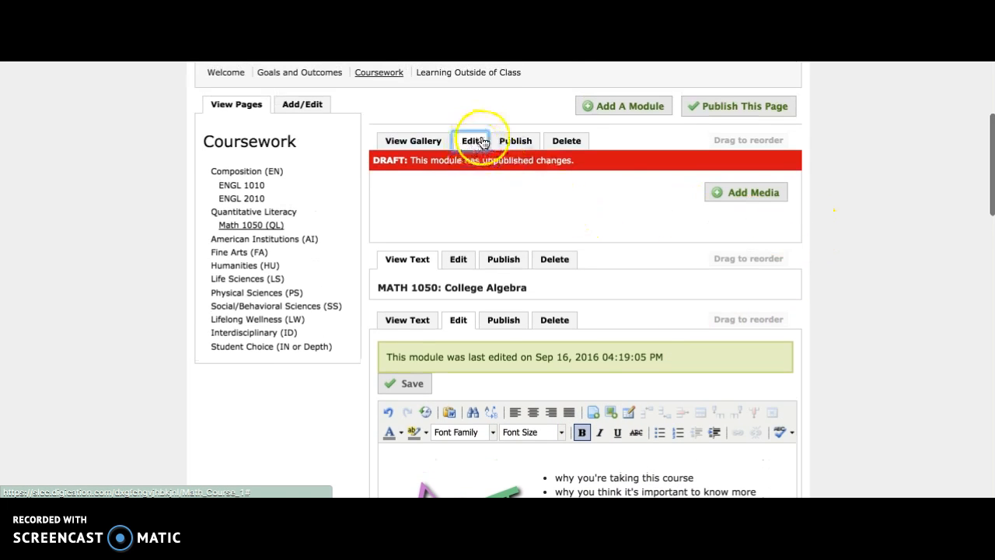
{"action": "left_click", "coordinate": [761, 198]}
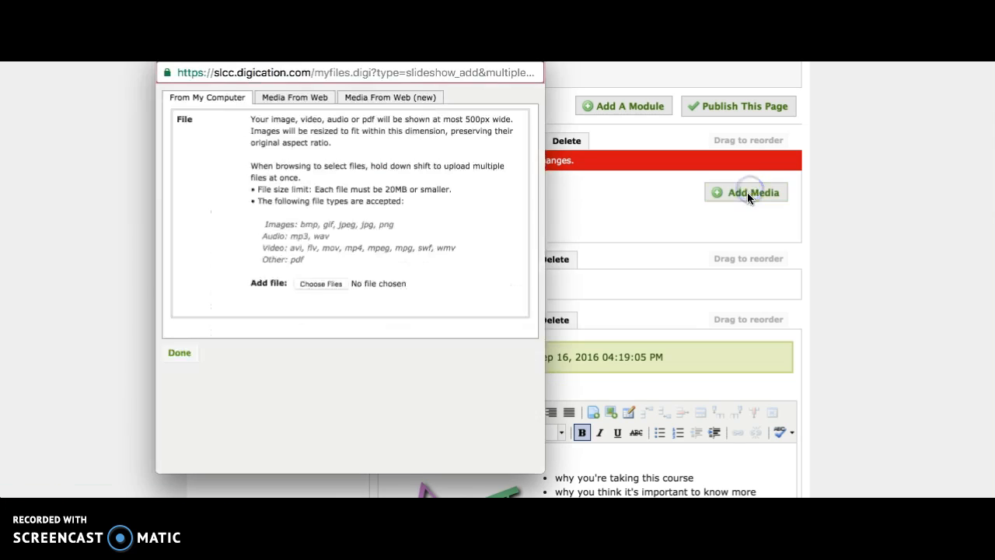
{"action": "left_click_drag", "start_coordinate": [264, 223], "coordinate": [344, 255]}
{"action": "left_click", "coordinate": [461, 252]}
{"action": "left_click", "coordinate": [291, 261]}
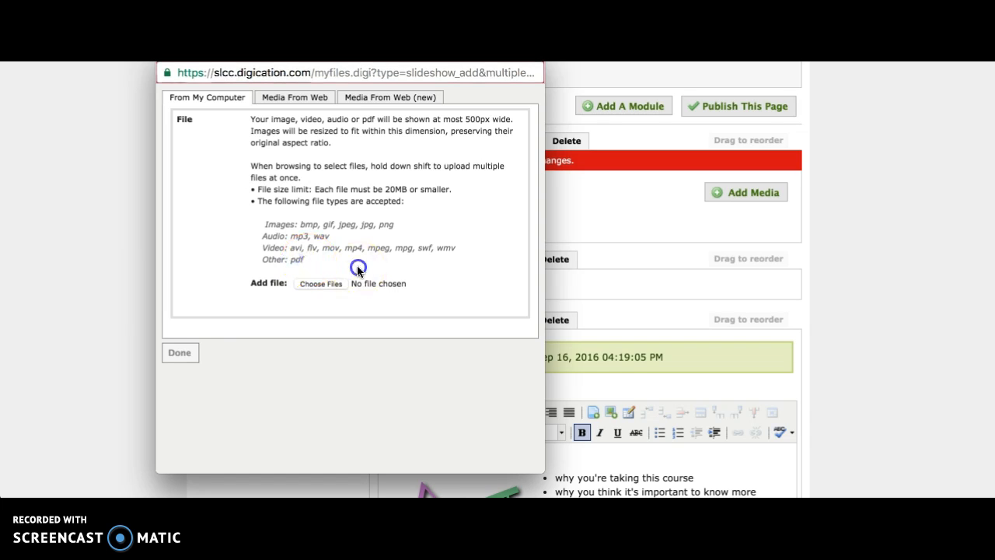
{"action": "left_click", "coordinate": [319, 283]}
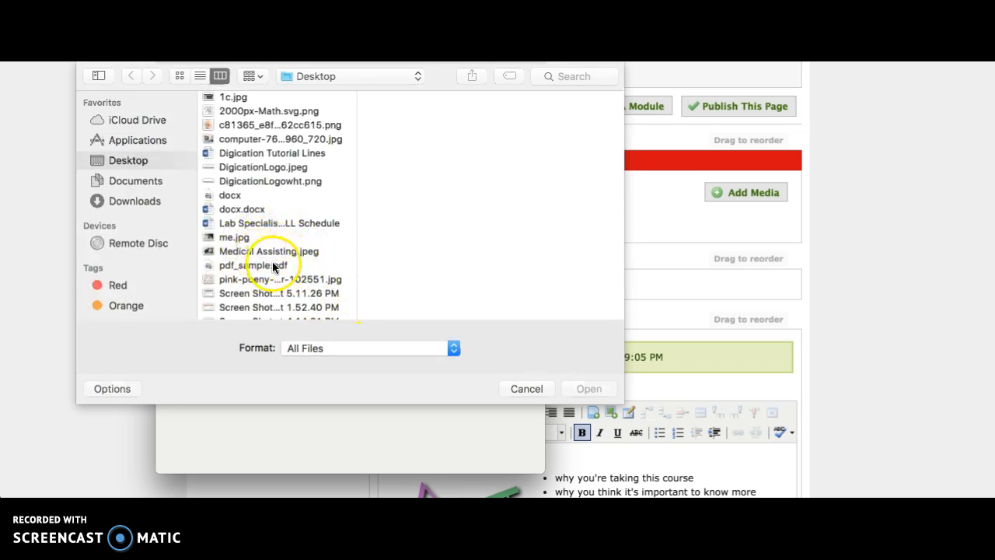
{"action": "left_click", "coordinate": [274, 267]}
{"action": "left_click", "coordinate": [591, 390]}
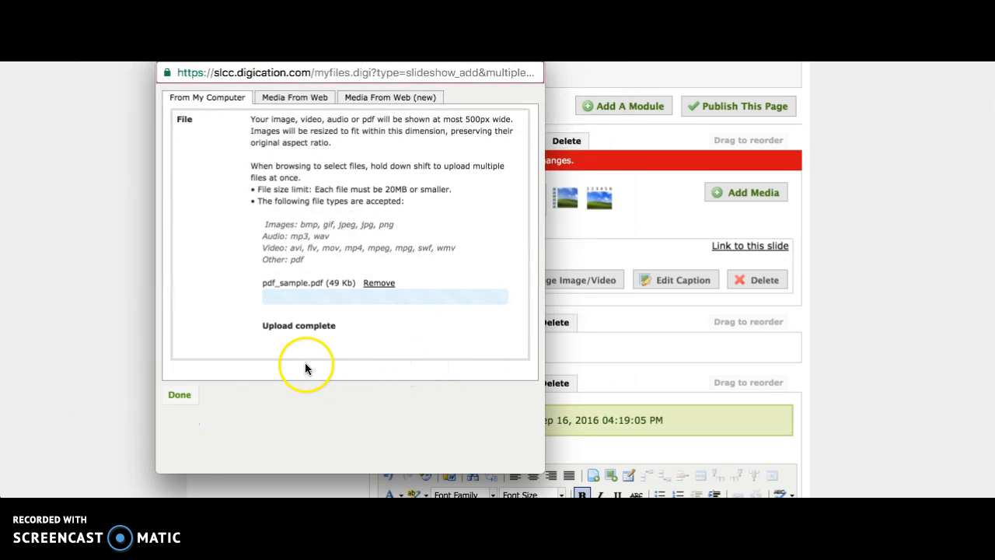
{"action": "left_click", "coordinate": [178, 364]}
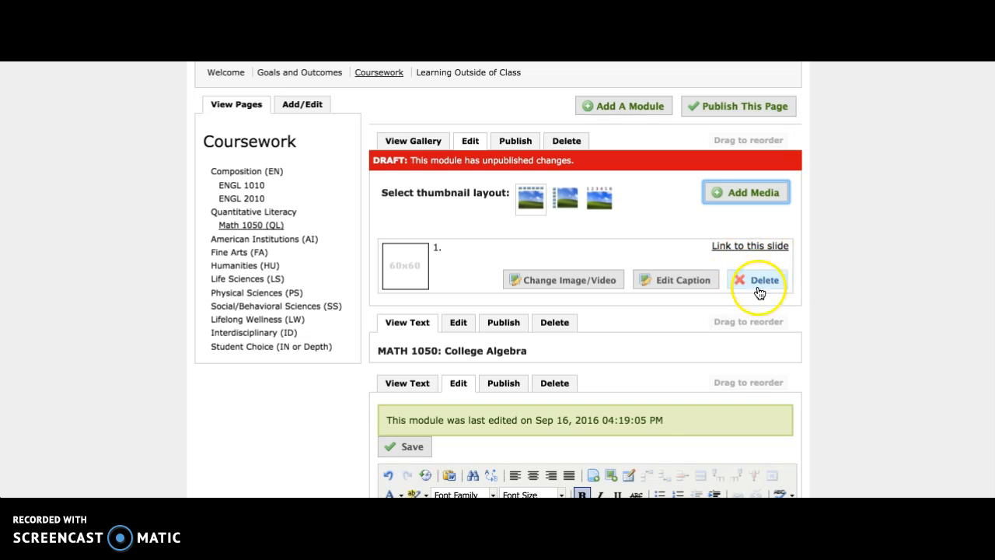
View the gallery with its embedded PDF and publish all modules on the page
{"action": "scroll", "coordinate": [422, 140], "scroll_direction": "down", "scroll_amount": 1}
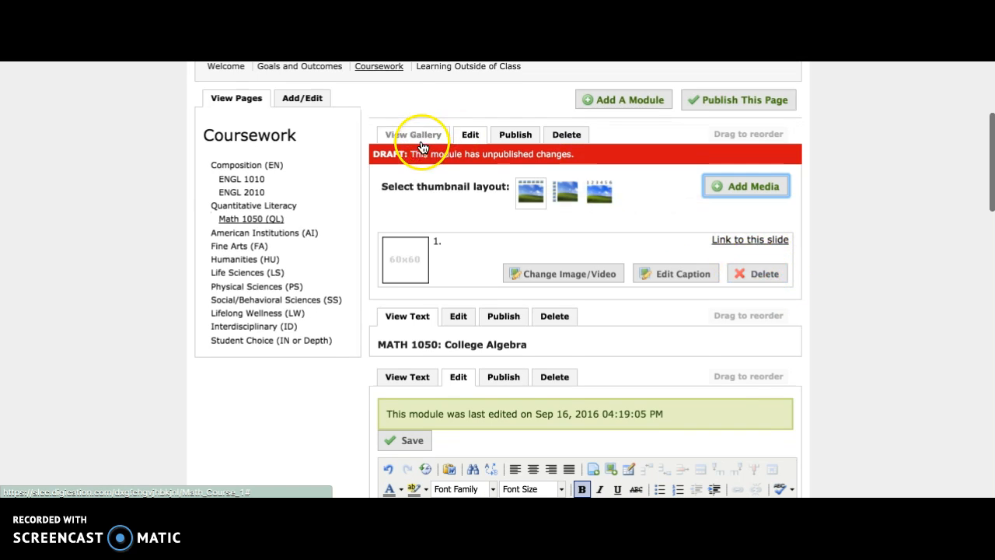
{"action": "left_click", "coordinate": [420, 138]}
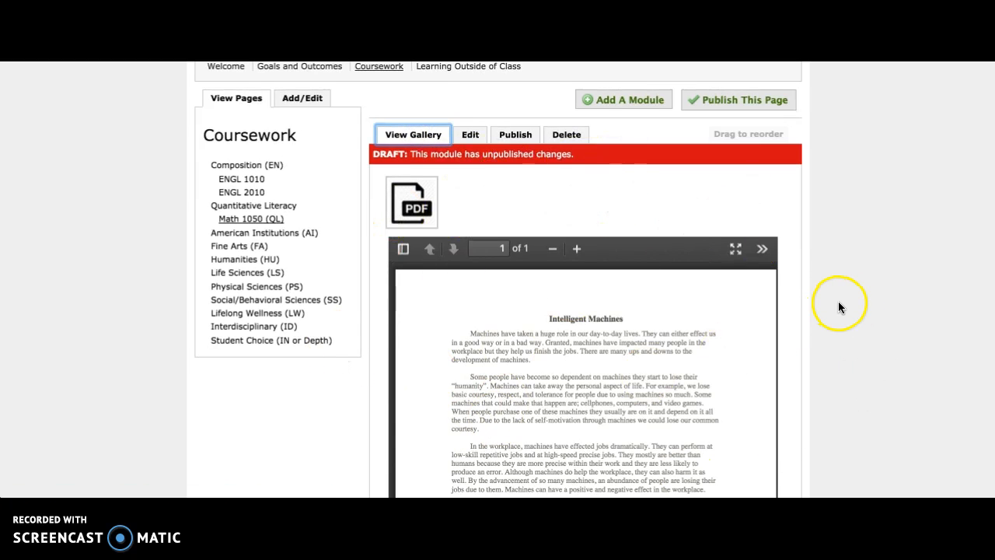
{"action": "left_click", "coordinate": [737, 99]}
{"action": "left_click", "coordinate": [451, 222]}
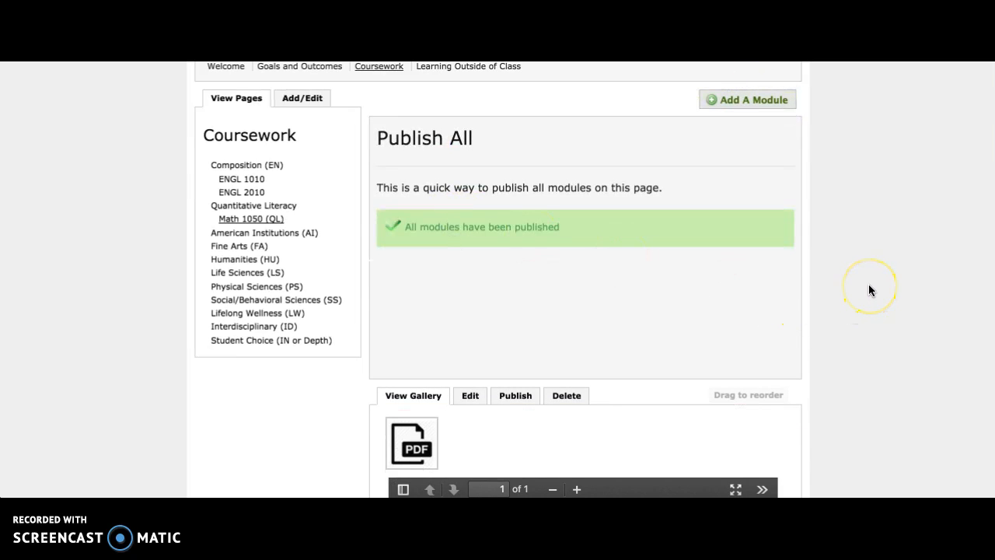
In the page's design view, move the PDF gallery module below the Learning Objectives text and directly above Reflection
{"action": "scroll", "coordinate": [869, 289], "scroll_direction": "down", "scroll_amount": 5}
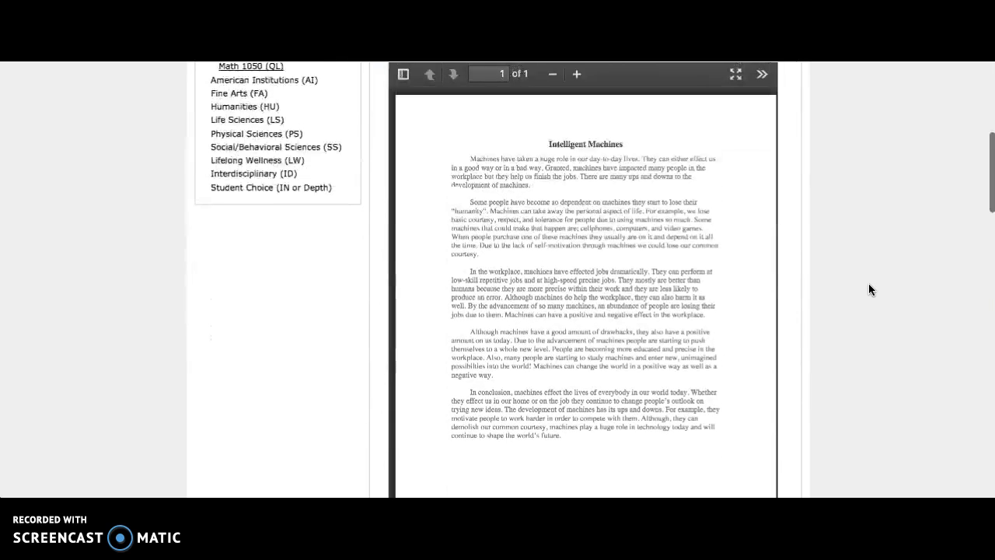
{"action": "scroll", "coordinate": [886, 294], "scroll_direction": "up", "scroll_amount": 1}
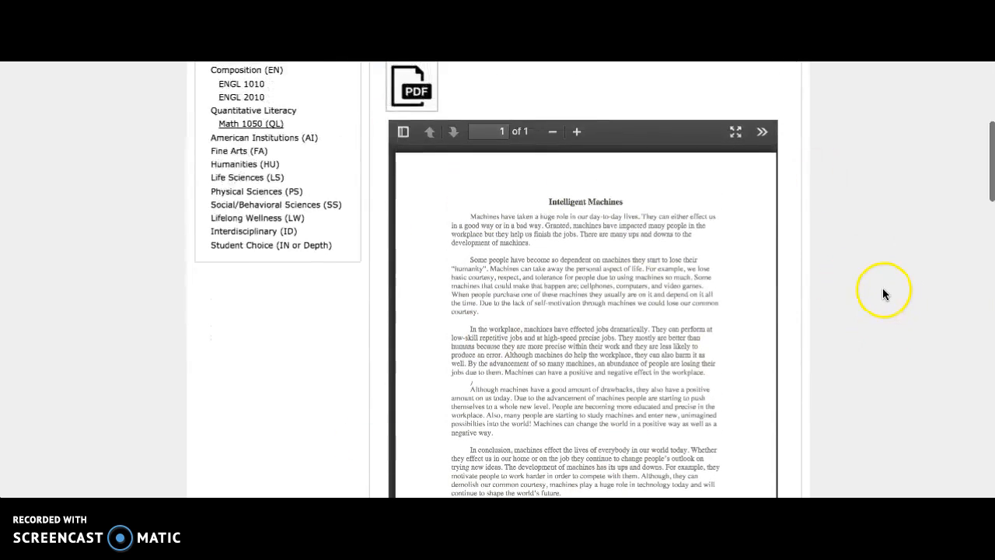
{"action": "scroll", "coordinate": [875, 286], "scroll_direction": "up", "scroll_amount": 5}
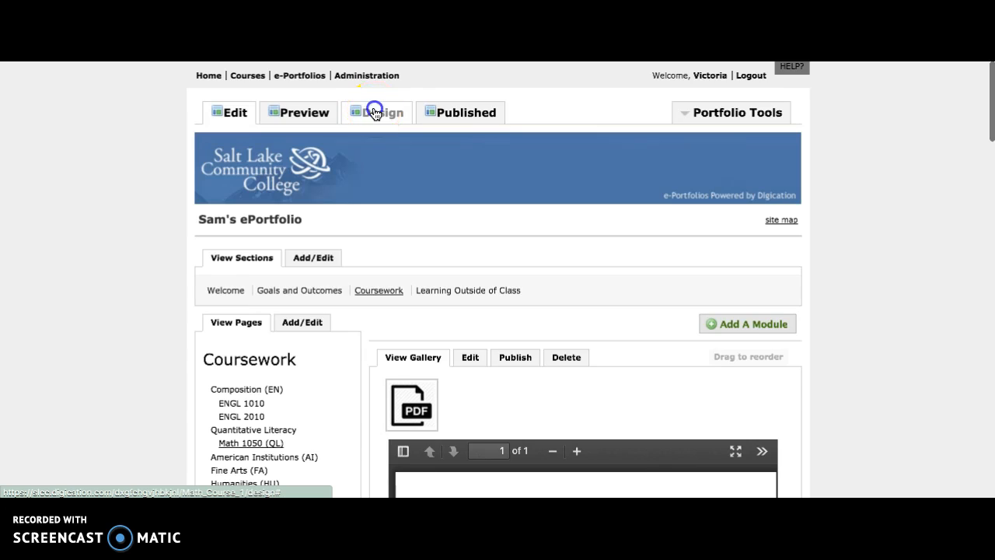
{"action": "left_click", "coordinate": [384, 117]}
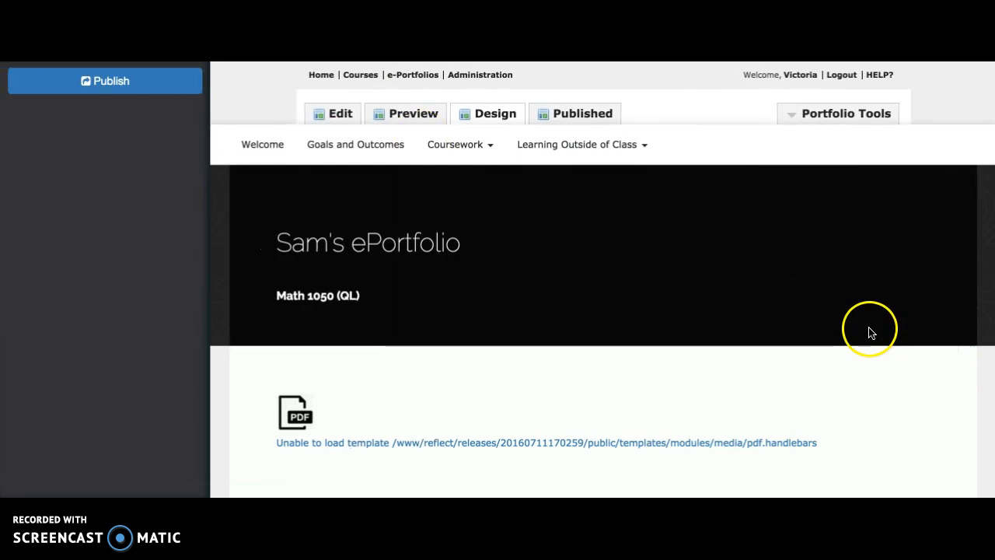
{"action": "scroll", "coordinate": [869, 332], "scroll_direction": "down", "scroll_amount": 1}
{"action": "scroll", "coordinate": [868, 333], "scroll_direction": "down", "scroll_amount": 1}
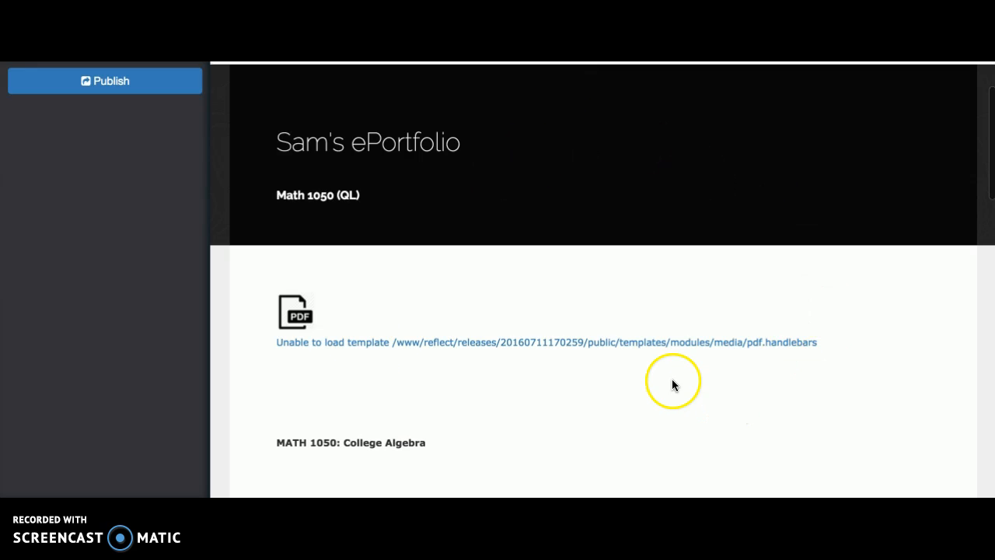
{"action": "left_click", "coordinate": [706, 369]}
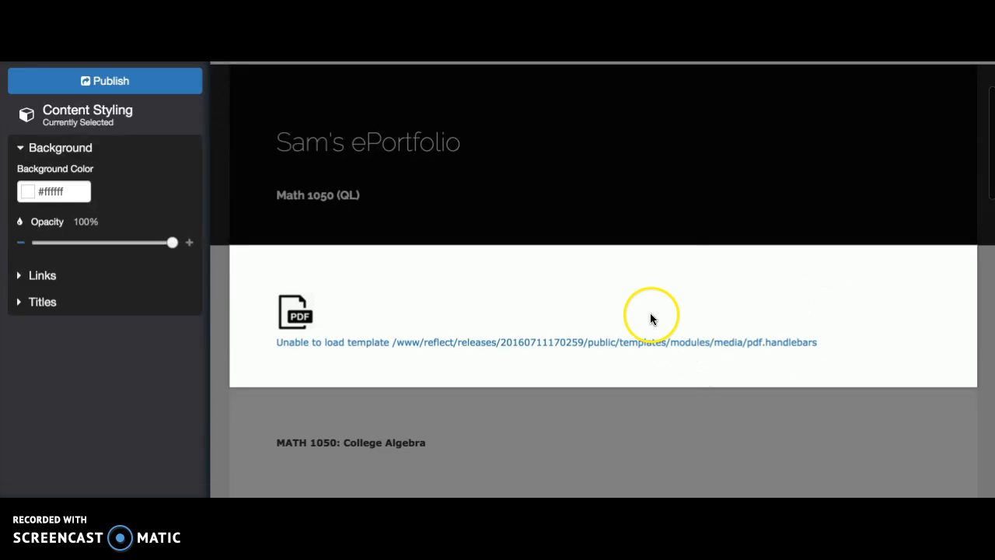
{"action": "left_click", "coordinate": [590, 310]}
{"action": "left_click", "coordinate": [394, 316]}
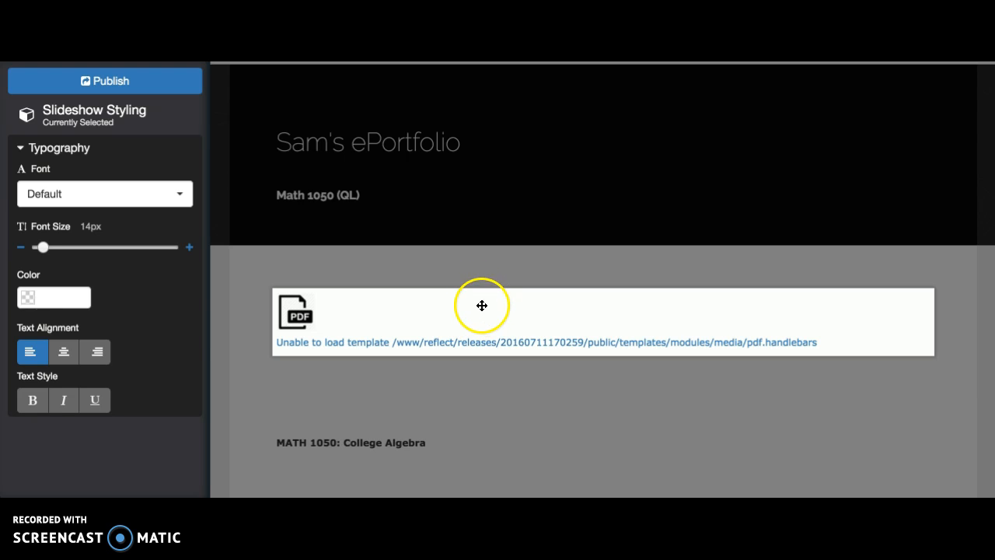
{"action": "mouse_move", "coordinate": [476, 306]}
{"action": "left_mouse_down"}
{"action": "mouse_move", "coordinate": [477, 516]}
{"action": "mouse_move", "coordinate": [477, 280]}
{"action": "mouse_move", "coordinate": [473, 295]}
{"action": "left_mouse_up"}
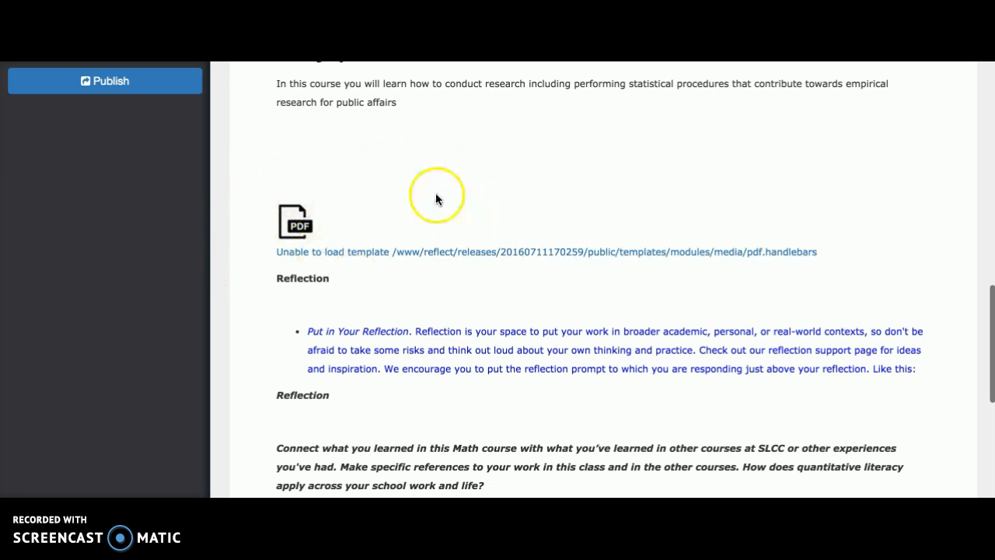
Publish all draft content and design changes on the Math 1050 page
{"action": "scroll", "coordinate": [423, 195], "scroll_direction": "up", "scroll_amount": 10}
{"action": "left_click", "coordinate": [132, 84]}
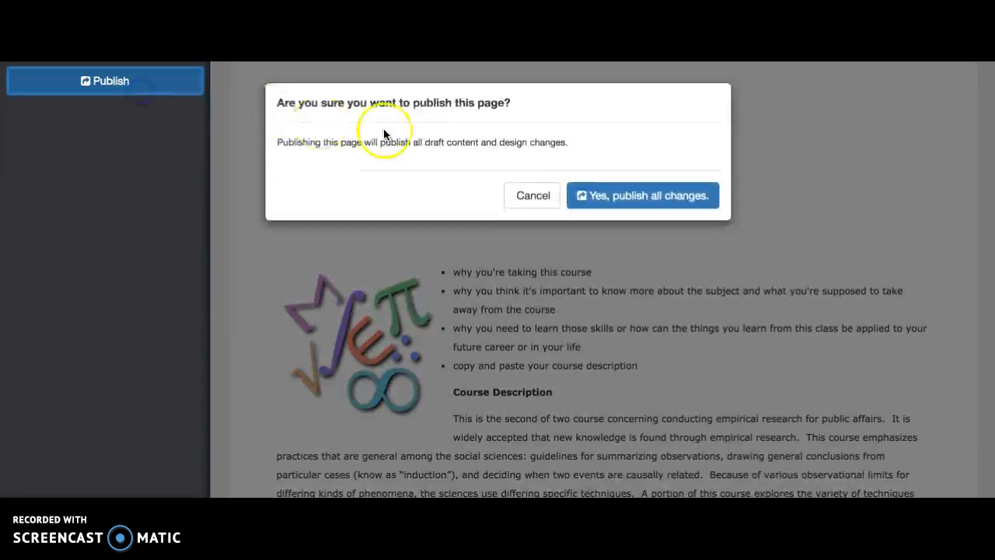
{"action": "left_click", "coordinate": [636, 200]}
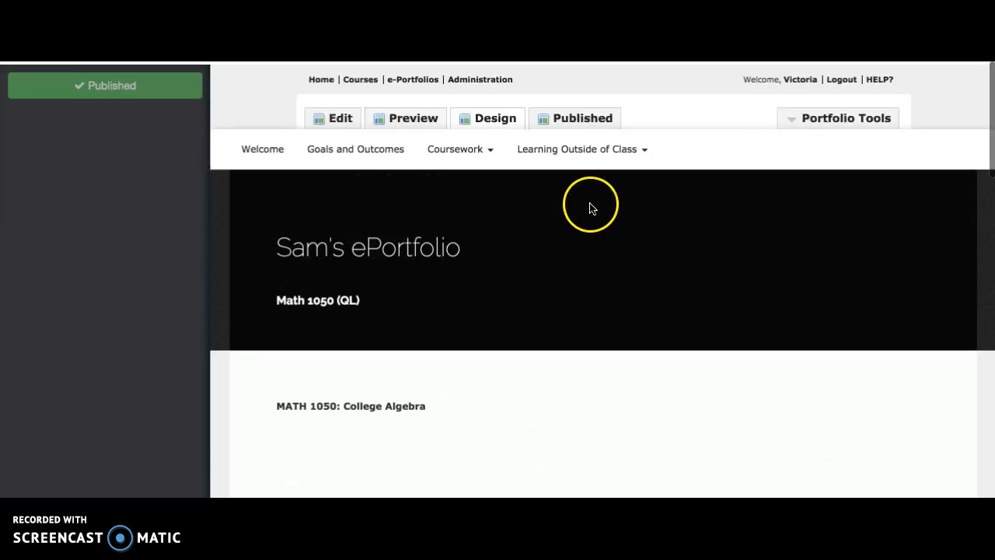
Return to the page's edit view and display the gallery's embedded PDF in full-screen presentation mode
{"action": "left_click", "coordinate": [322, 113]}
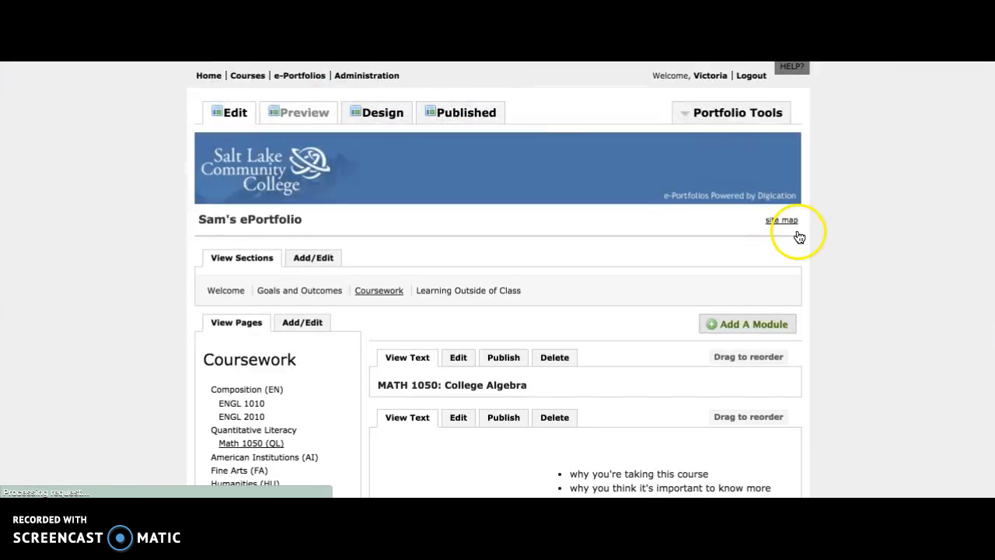
{"action": "scroll", "coordinate": [838, 270], "scroll_direction": "down", "scroll_amount": 2}
{"action": "scroll", "coordinate": [838, 270], "scroll_direction": "down", "scroll_amount": 10}
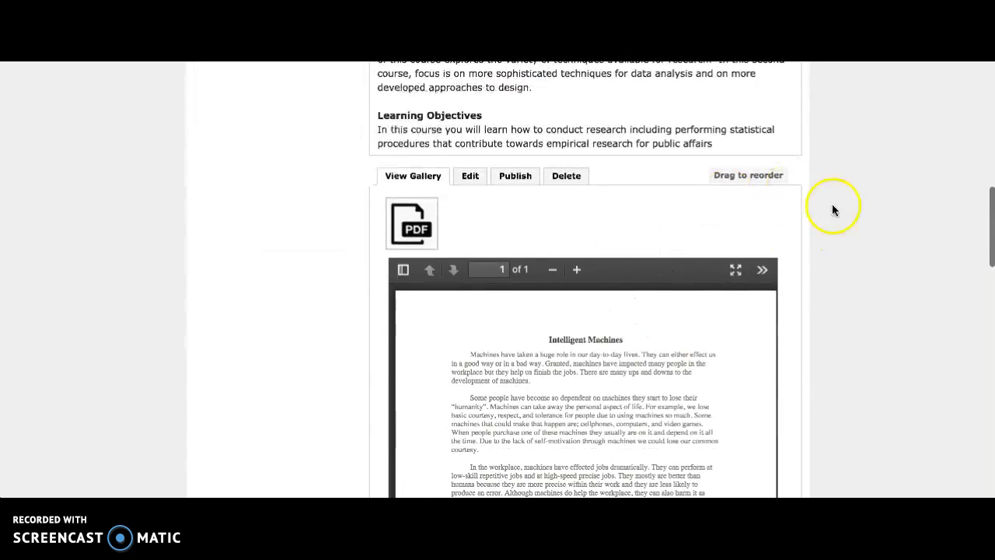
{"action": "scroll", "coordinate": [839, 249], "scroll_direction": "down", "scroll_amount": 2}
{"action": "scroll", "coordinate": [845, 288], "scroll_direction": "down", "scroll_amount": 2}
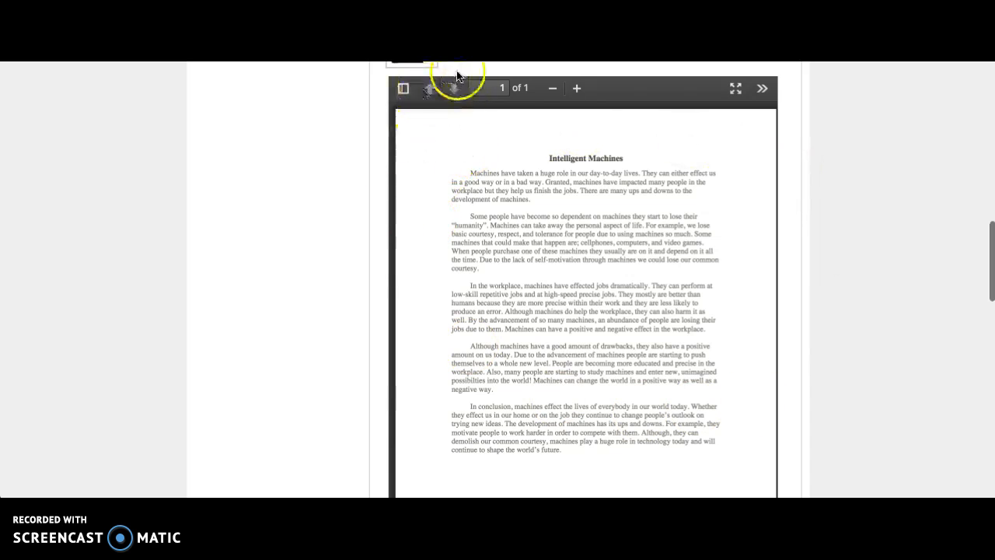
{"action": "left_click", "coordinate": [513, 90]}
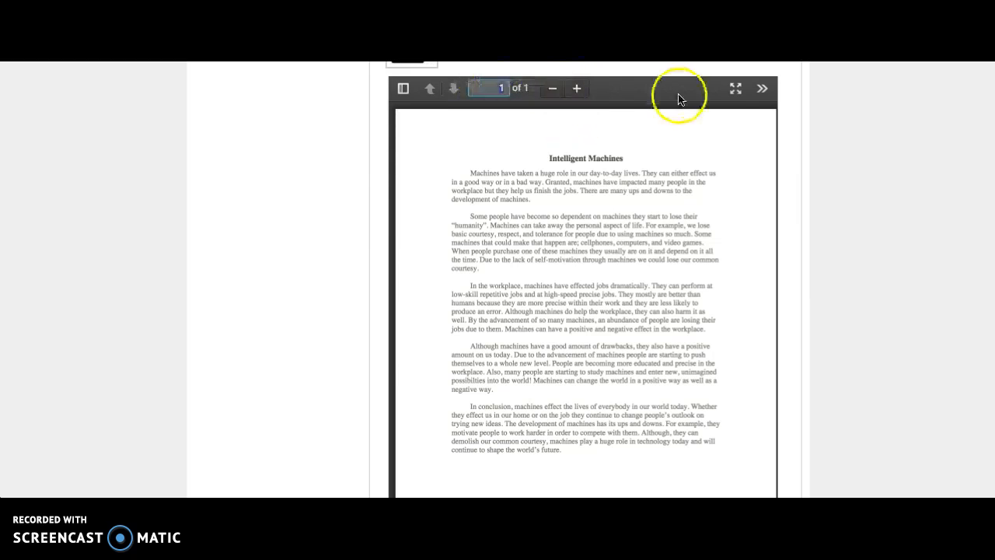
{"action": "left_click", "coordinate": [736, 92]}
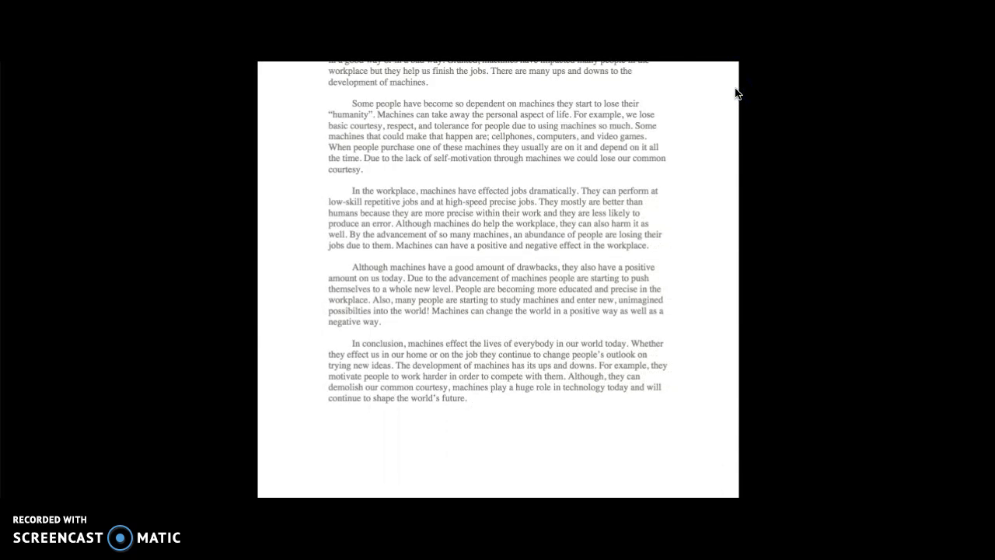
Exit presentation mode and show the embedded PDF viewer's additional tools, including Print, Download and Rotate Clockwise
{"action": "key", "text": "Escape"}
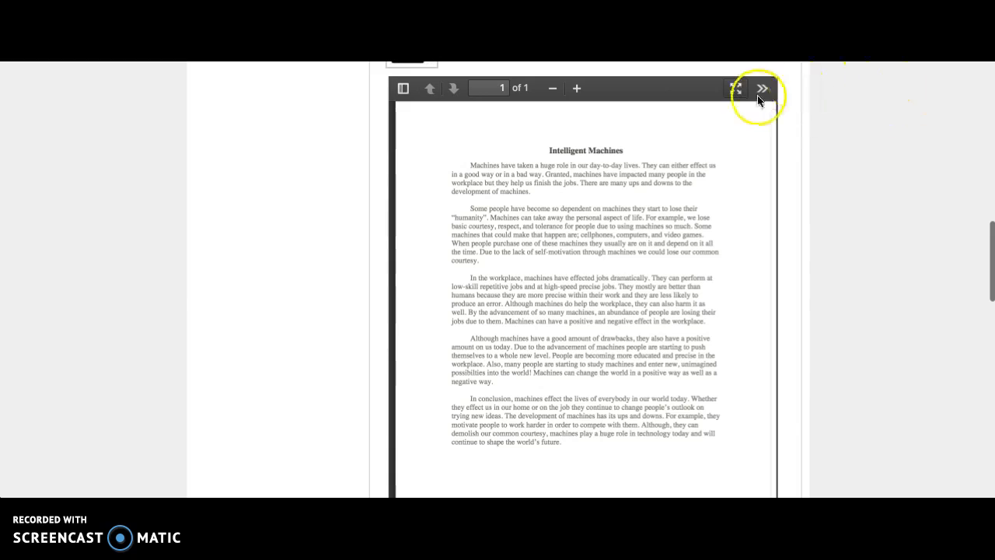
{"action": "left_click", "coordinate": [763, 91]}
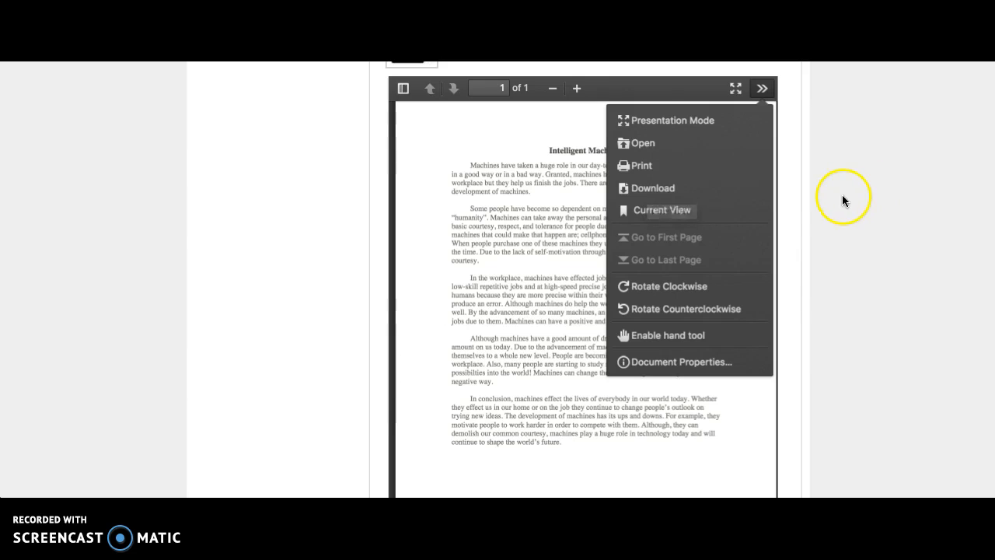
{"action": "scroll", "coordinate": [842, 196], "scroll_direction": "down", "scroll_amount": 1}
{"action": "scroll", "coordinate": [842, 196], "scroll_direction": "up", "scroll_amount": 2}
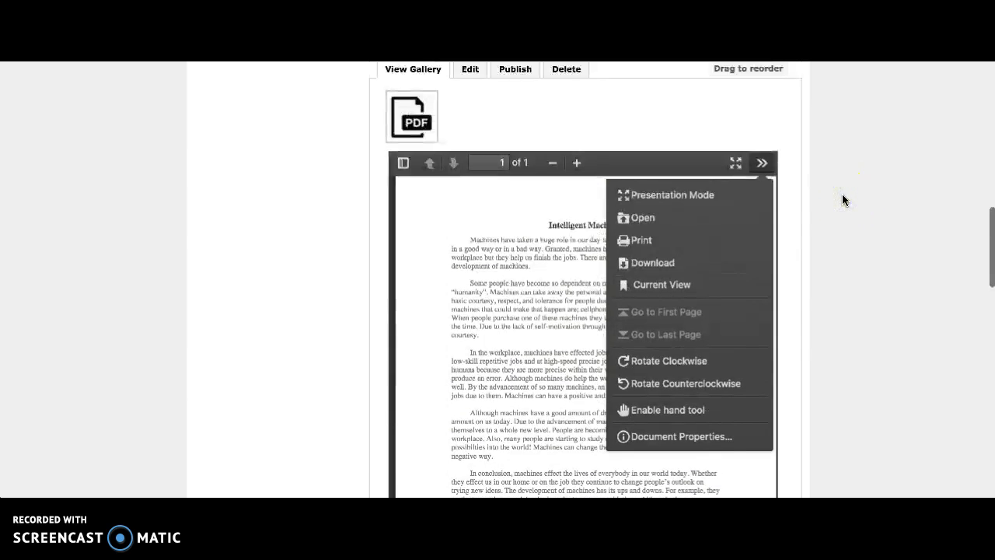
{"action": "left_click", "coordinate": [321, 143]}
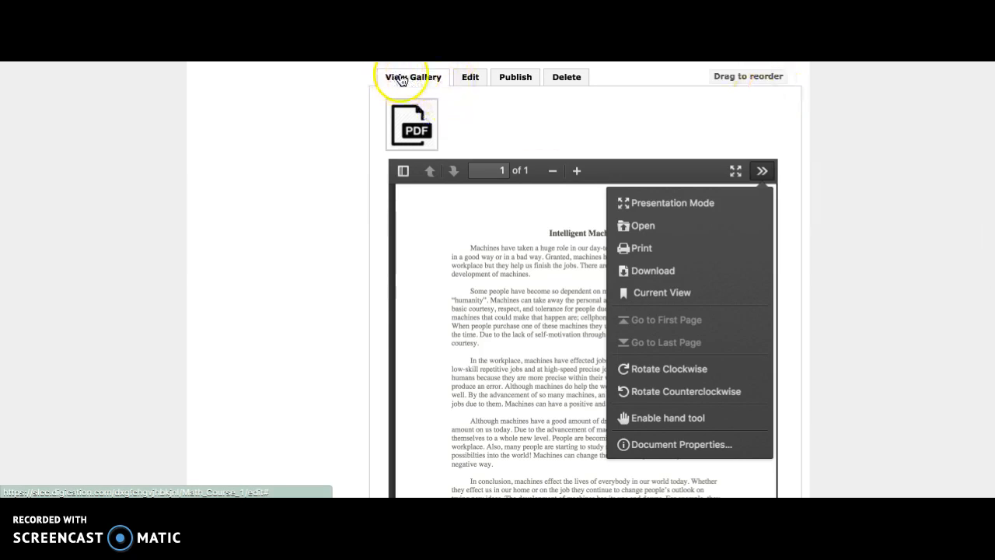
{"action": "scroll", "coordinate": [870, 187], "scroll_direction": "up", "scroll_amount": 1}
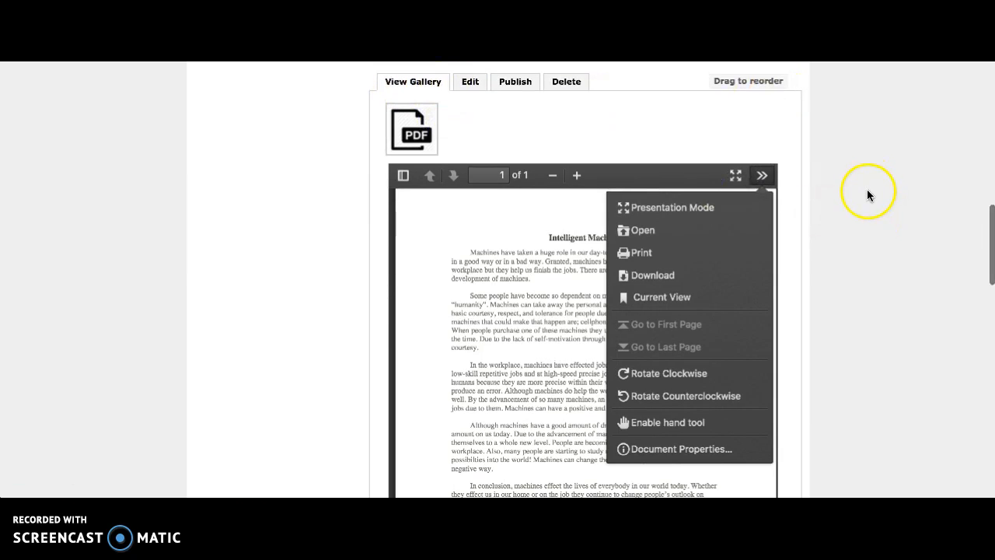
{"action": "scroll", "coordinate": [869, 185], "scroll_direction": "down", "scroll_amount": 5}
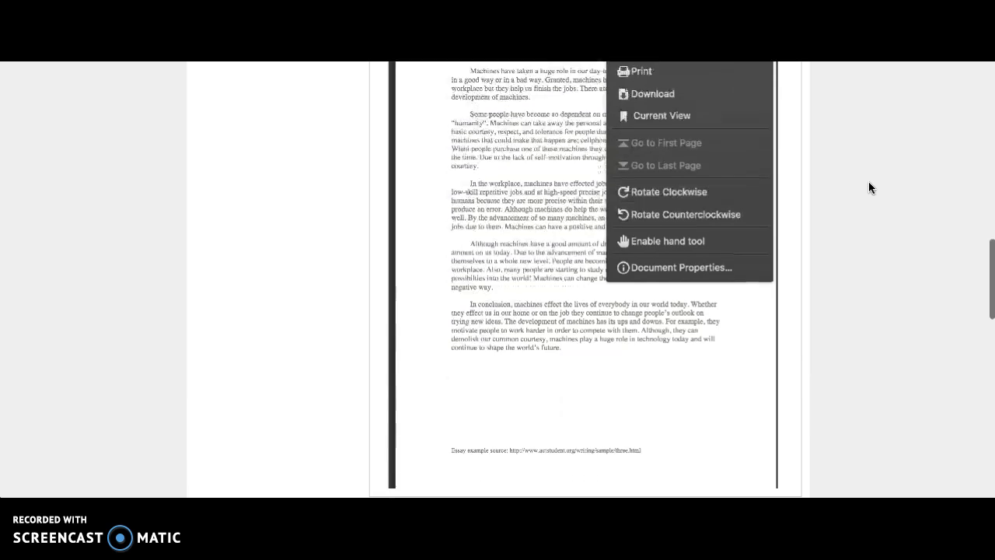
Open the Reflection text module below the PDF gallery for editing and look through its instructions and sample content
{"action": "scroll", "coordinate": [869, 186], "scroll_direction": "down", "scroll_amount": 6}
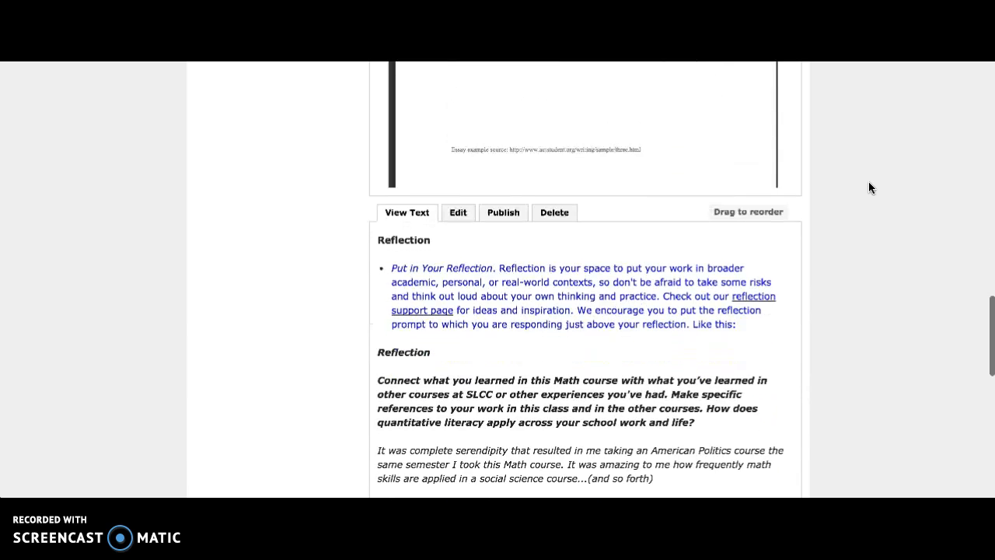
{"action": "scroll", "coordinate": [868, 183], "scroll_direction": "down", "scroll_amount": 2}
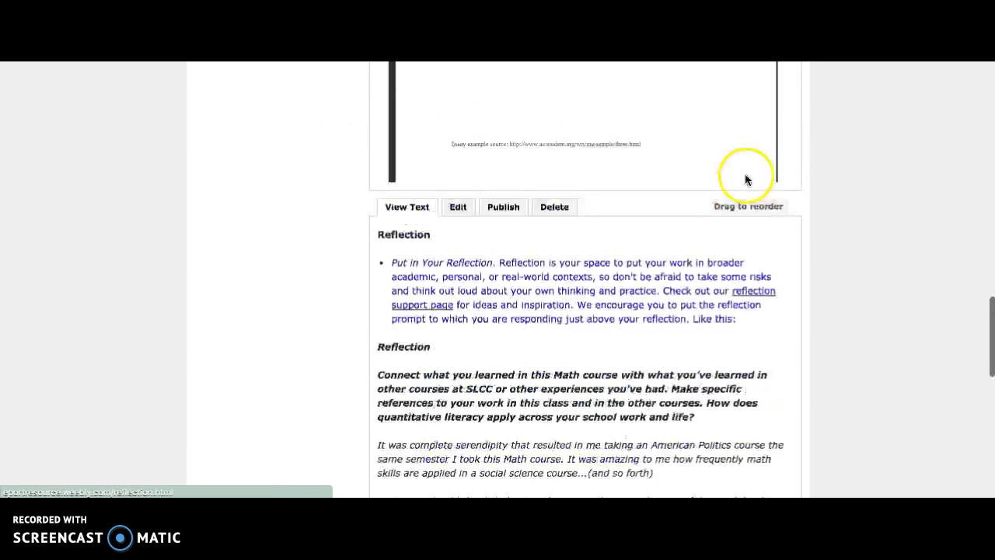
{"action": "scroll", "coordinate": [746, 178], "scroll_direction": "up", "scroll_amount": 7}
{"action": "scroll", "coordinate": [855, 281], "scroll_direction": "down", "scroll_amount": 7}
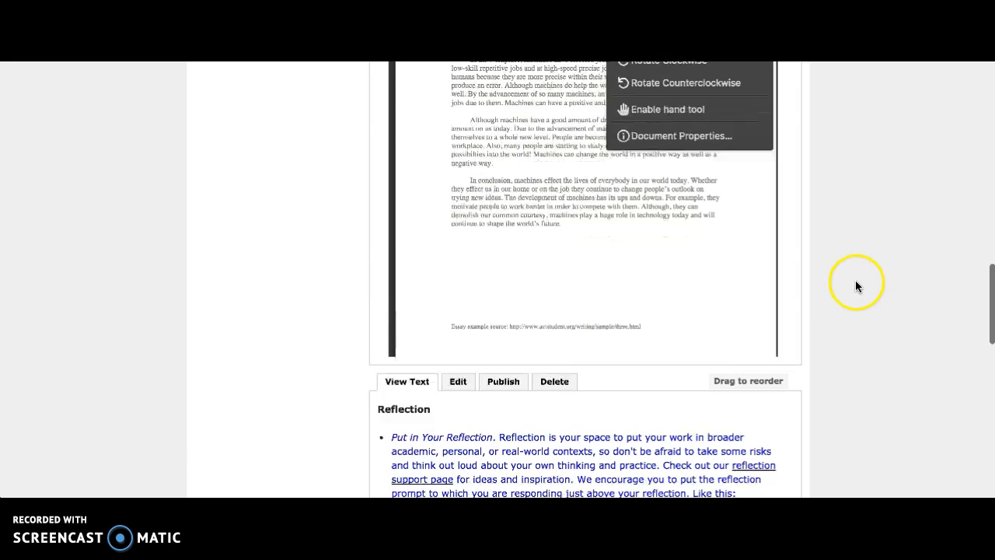
{"action": "scroll", "coordinate": [856, 281], "scroll_direction": "down", "scroll_amount": 1}
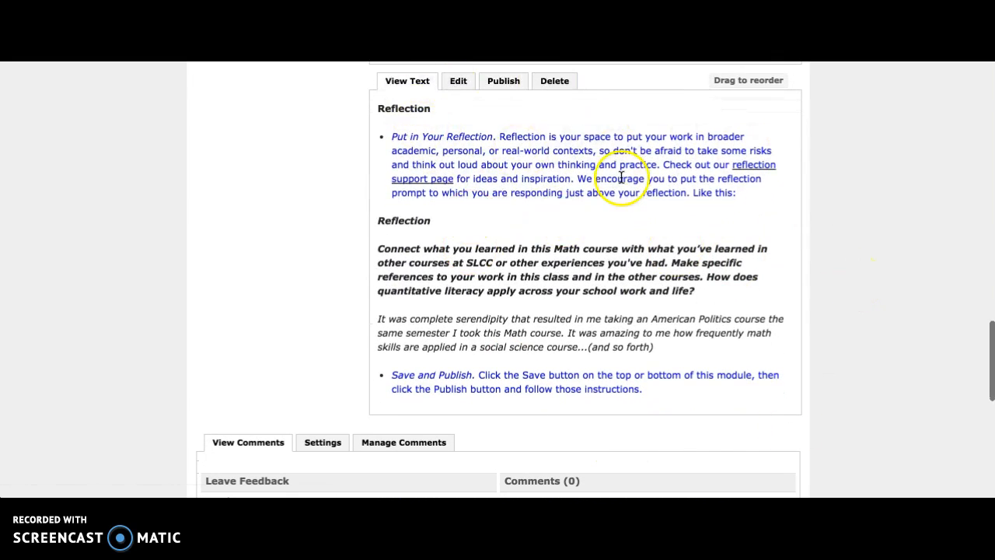
{"action": "left_click", "coordinate": [461, 83]}
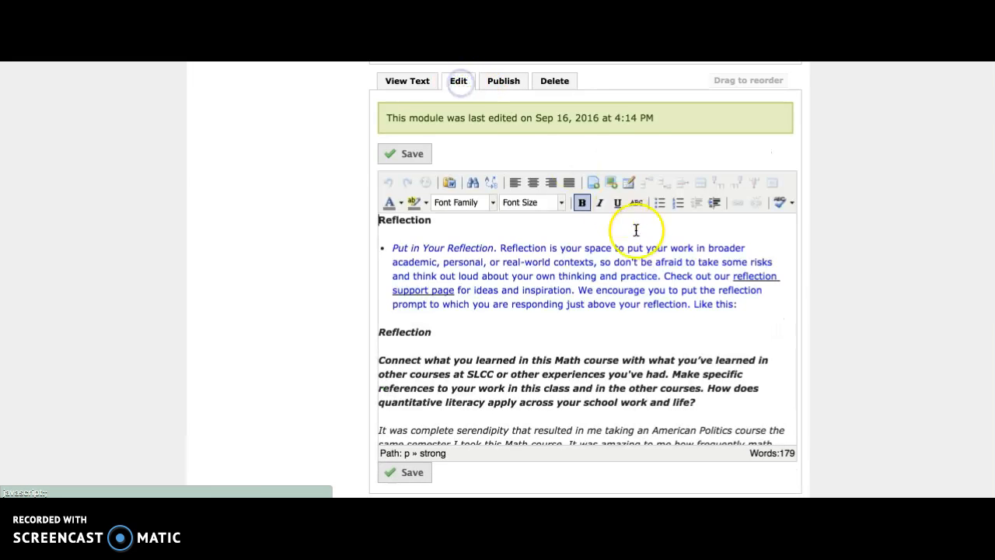
{"action": "scroll", "coordinate": [632, 229], "scroll_direction": "down", "scroll_amount": 2}
{"action": "scroll", "coordinate": [836, 245], "scroll_direction": "up", "scroll_amount": 1}
{"action": "scroll", "coordinate": [837, 242], "scroll_direction": "down", "scroll_amount": 3}
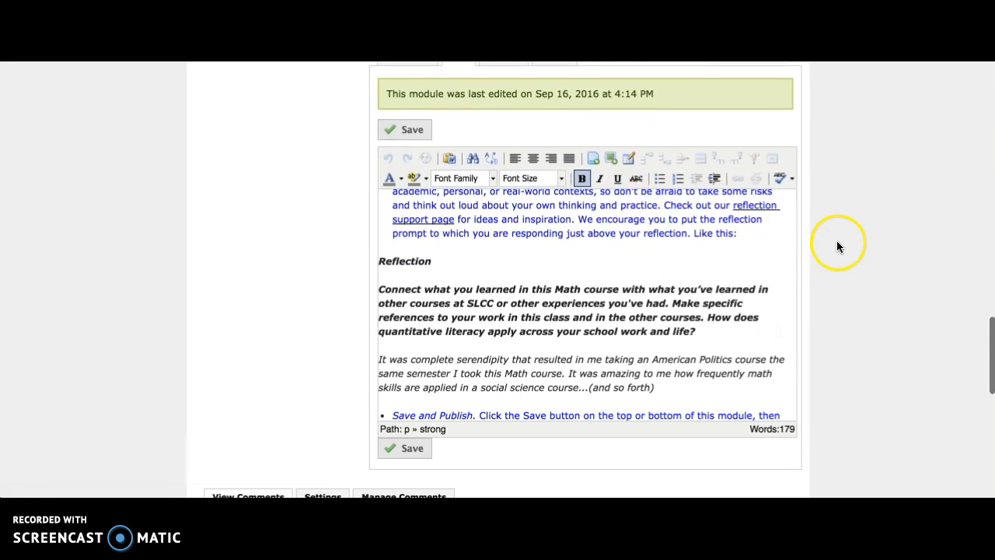
Delete the "Put in Your Reflection" instruction bullet and the duplicate italic Reflection heading beneath it
{"action": "left_click_drag", "start_coordinate": [380, 257], "coordinate": [733, 349]}
{"action": "left_click", "coordinate": [726, 354]}
{"action": "scroll", "coordinate": [645, 268], "scroll_direction": "up", "scroll_amount": 3}
{"action": "scroll", "coordinate": [829, 238], "scroll_direction": "up", "scroll_amount": 3}
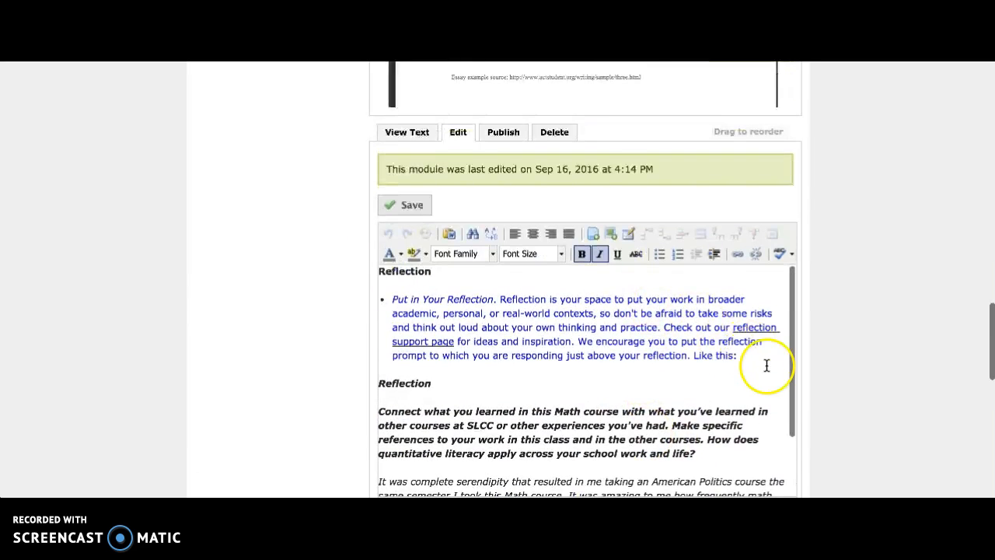
{"action": "left_click_drag", "start_coordinate": [404, 289], "coordinate": [645, 490]}
{"action": "left_click", "coordinate": [615, 280]}
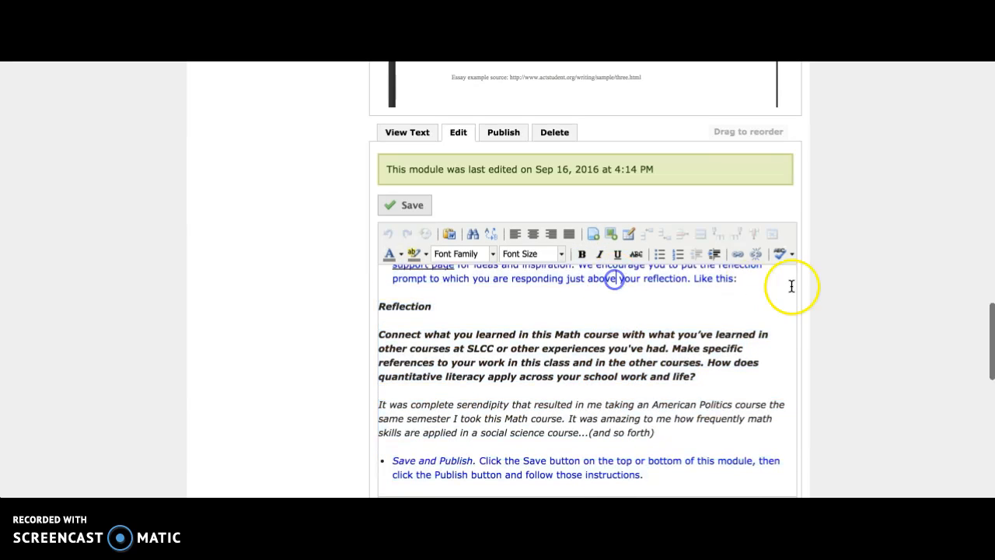
{"action": "left_click_drag", "start_coordinate": [753, 284], "coordinate": [320, 288]}
{"action": "key", "text": "BackSpace"}
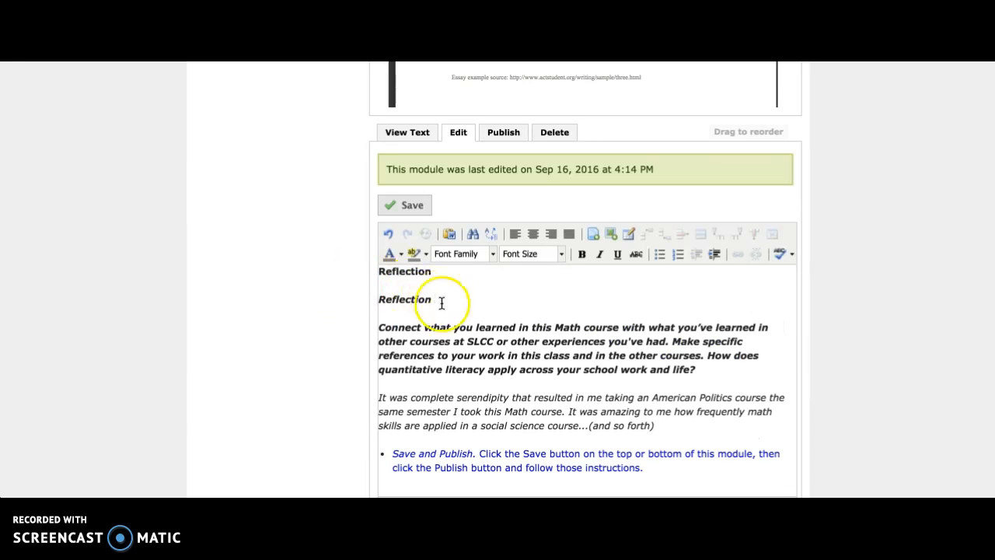
{"action": "key", "text": "BackSpace"}
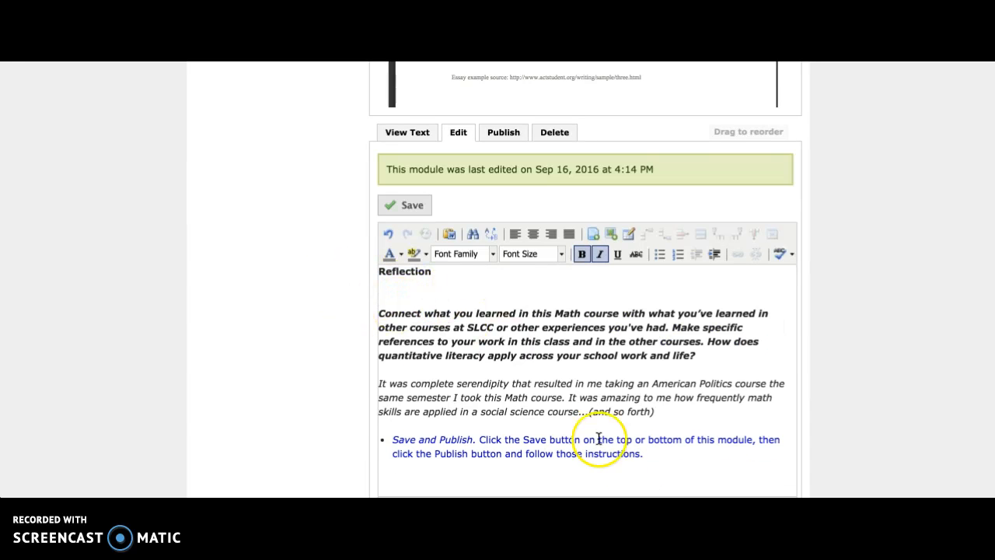
Remove the "Save and Publish" bullet, the bold sample prompt and the sample response, keeping only the top Reflection heading
{"action": "left_click_drag", "start_coordinate": [680, 465], "coordinate": [342, 427]}
{"action": "key", "text": "BackSpace"}
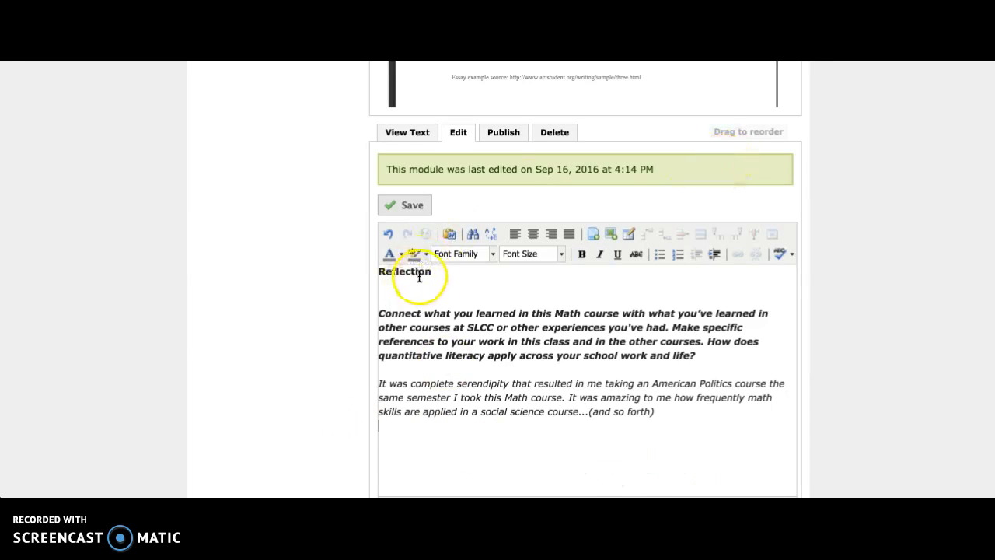
{"action": "left_click_drag", "start_coordinate": [695, 356], "coordinate": [345, 317]}
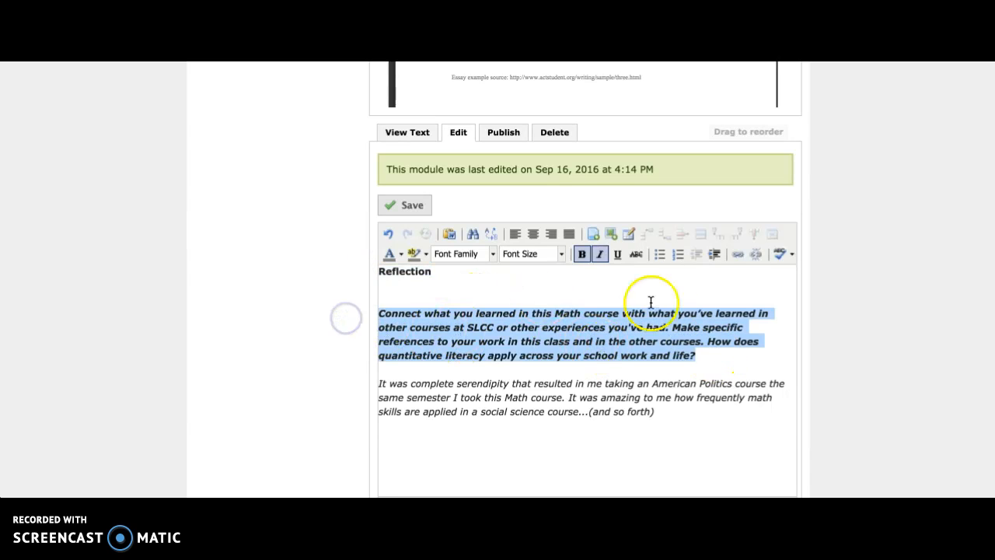
{"action": "left_click_drag", "start_coordinate": [686, 424], "coordinate": [347, 382]}
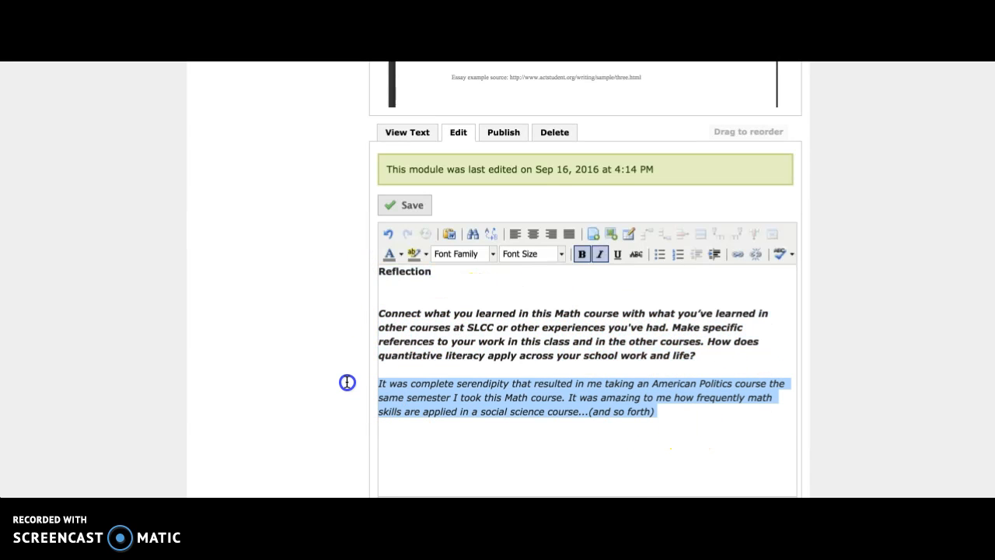
{"action": "left_click_drag", "start_coordinate": [707, 409], "coordinate": [414, 304]}
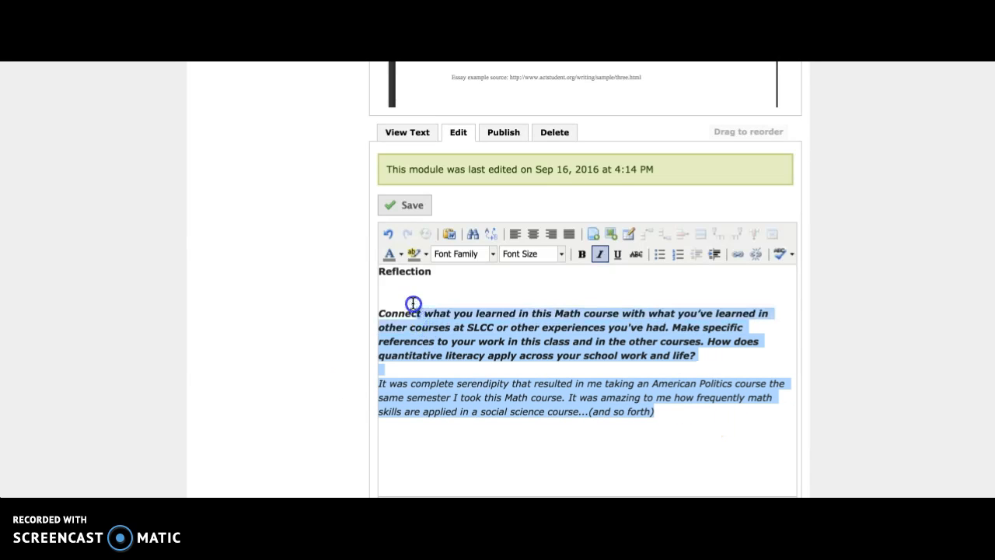
{"action": "key", "text": "BackSpace"}
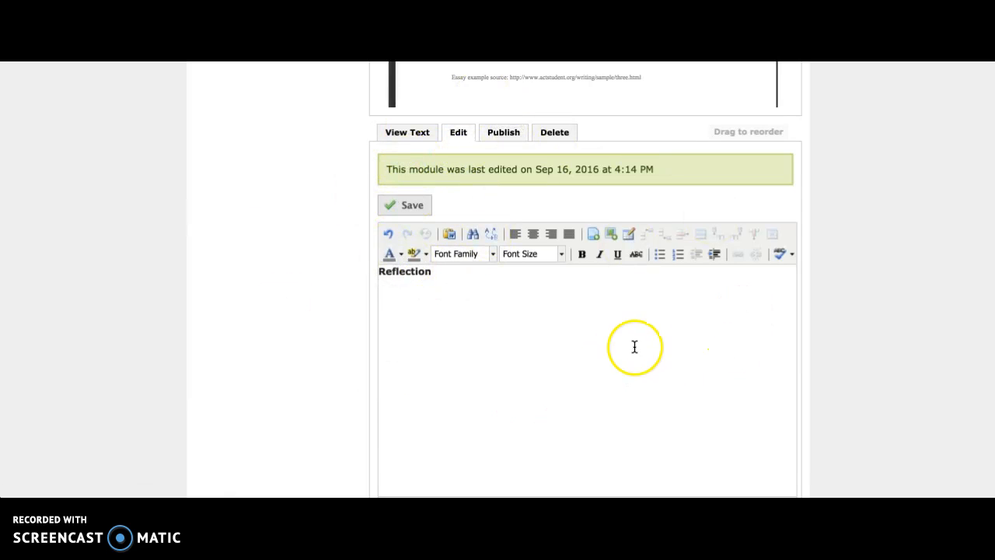
Save the edited Reflection text module
{"action": "scroll", "coordinate": [583, 156], "scroll_direction": "up", "scroll_amount": 1}
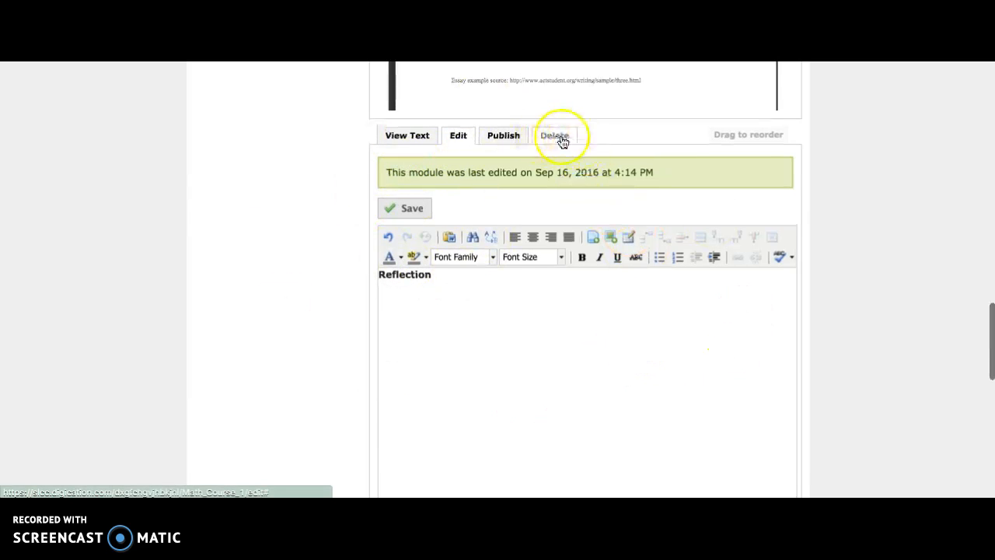
{"action": "scroll", "coordinate": [661, 202], "scroll_direction": "up", "scroll_amount": 5}
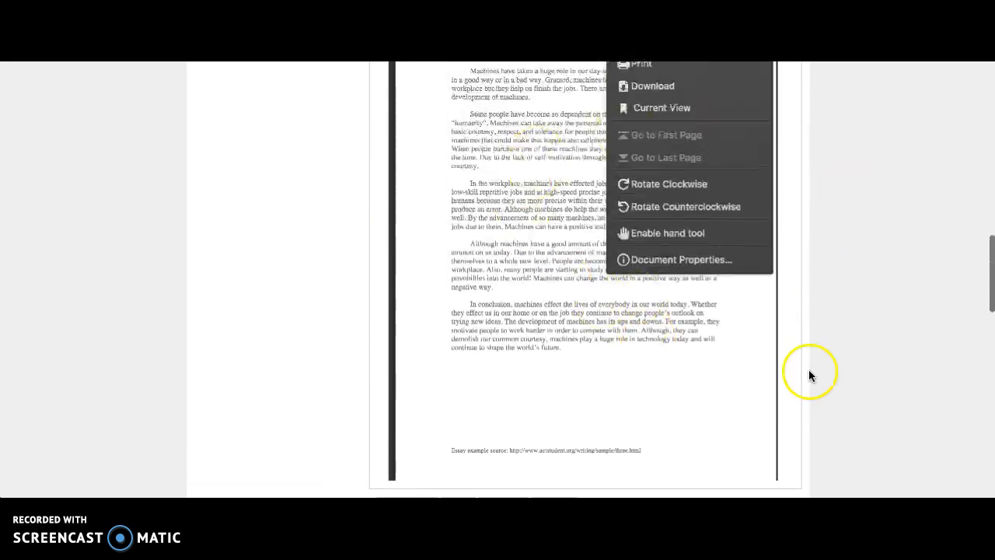
{"action": "scroll", "coordinate": [809, 376], "scroll_direction": "up", "scroll_amount": 1}
{"action": "scroll", "coordinate": [835, 261], "scroll_direction": "down", "scroll_amount": 5}
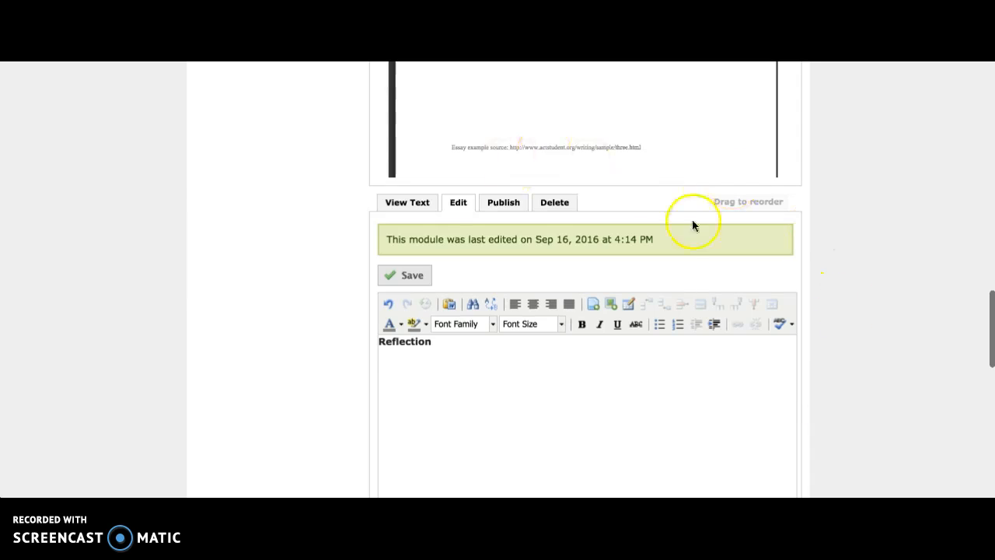
{"action": "left_click", "coordinate": [421, 278]}
Publish all modules on the Math 1050 page and look over the published content
{"action": "scroll", "coordinate": [851, 248], "scroll_direction": "up", "scroll_amount": 15}
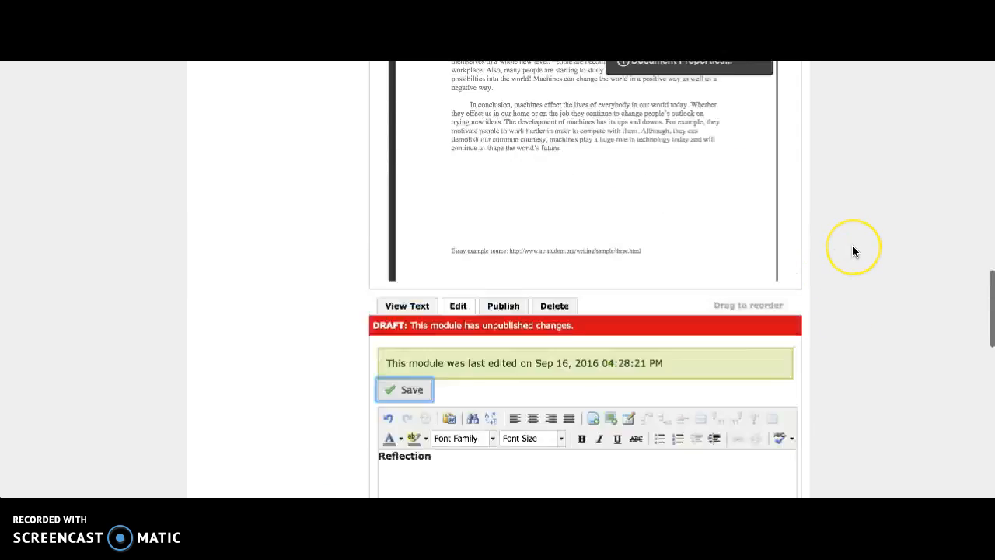
{"action": "scroll", "coordinate": [852, 251], "scroll_direction": "up", "scroll_amount": 3}
{"action": "left_click", "coordinate": [748, 326]}
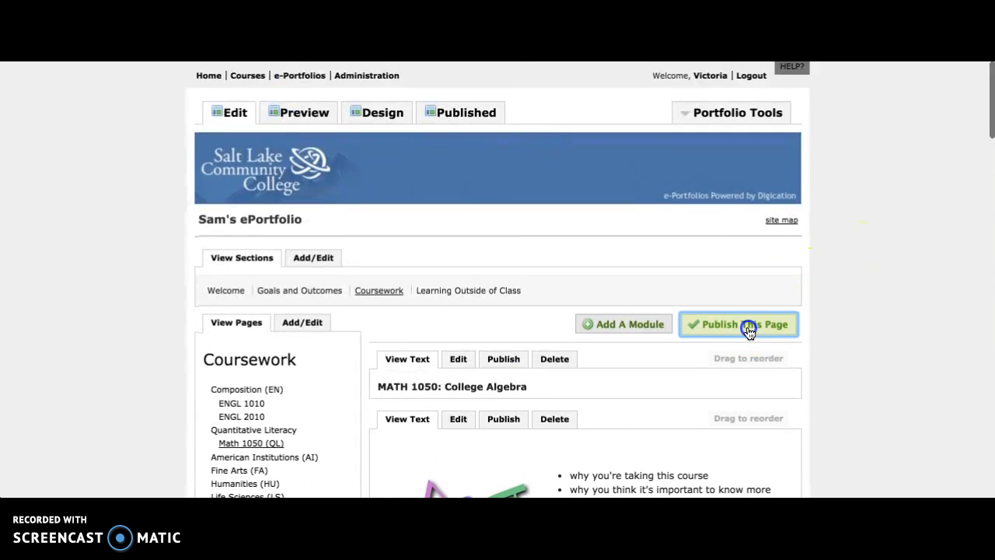
{"action": "left_click", "coordinate": [453, 446]}
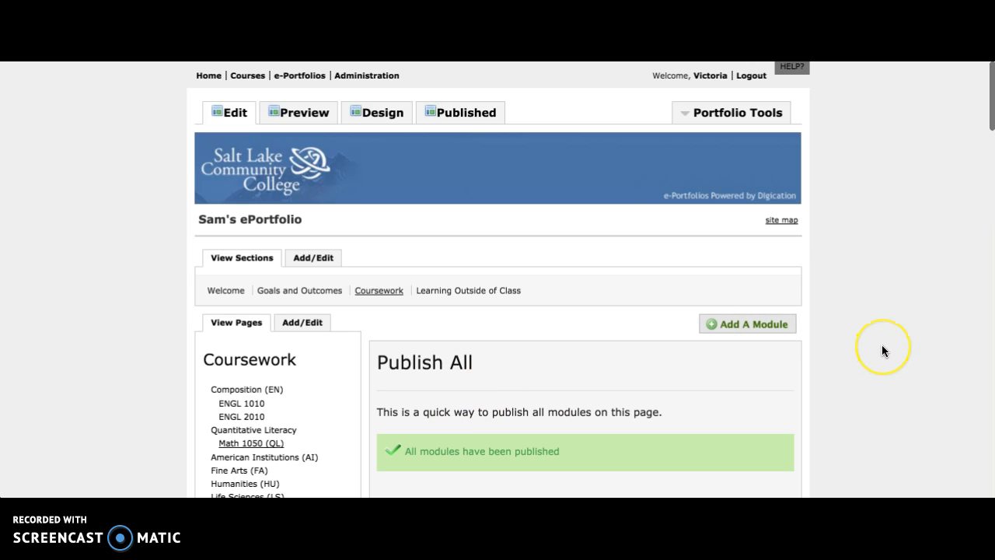
{"action": "scroll", "coordinate": [935, 336], "scroll_direction": "down", "scroll_amount": 10}
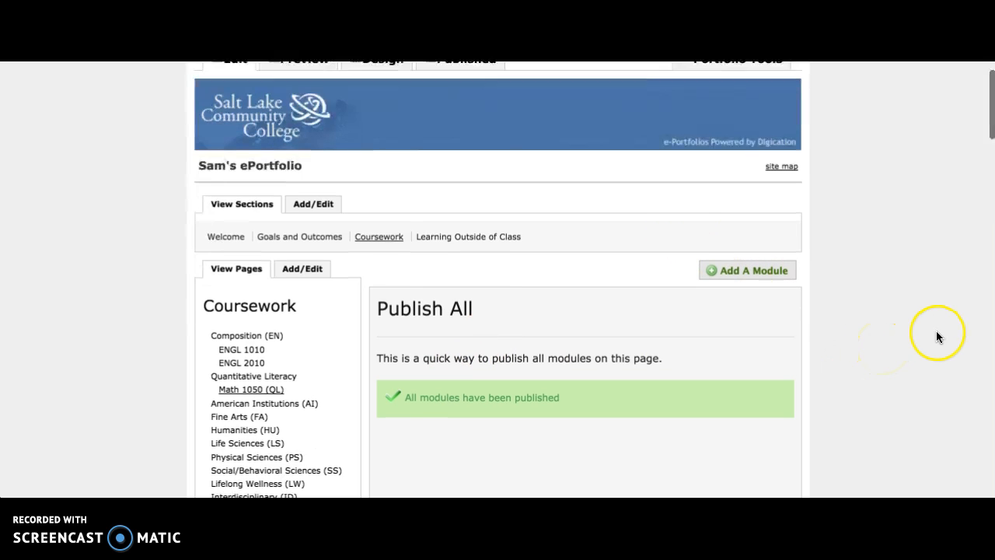
{"action": "scroll", "coordinate": [936, 336], "scroll_direction": "down", "scroll_amount": 5}
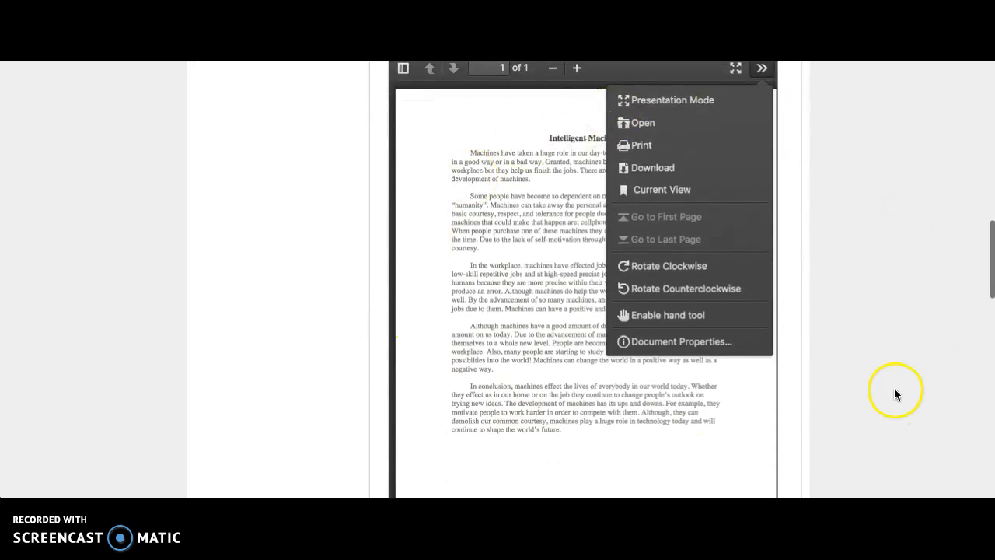
{"action": "scroll", "coordinate": [894, 392], "scroll_direction": "down", "scroll_amount": 10}
{"action": "scroll", "coordinate": [894, 388], "scroll_direction": "up", "scroll_amount": 9}
{"action": "scroll", "coordinate": [895, 389], "scroll_direction": "up", "scroll_amount": 10}
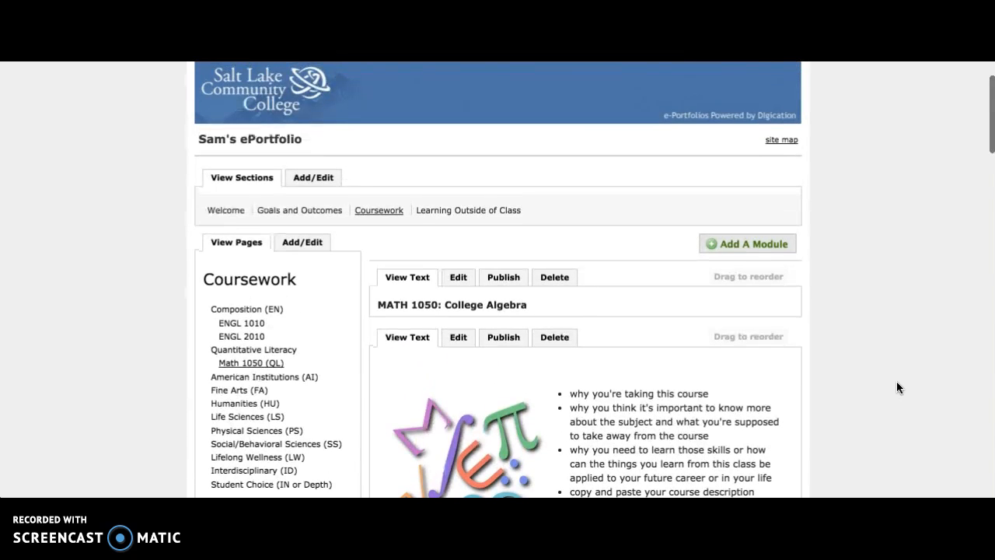